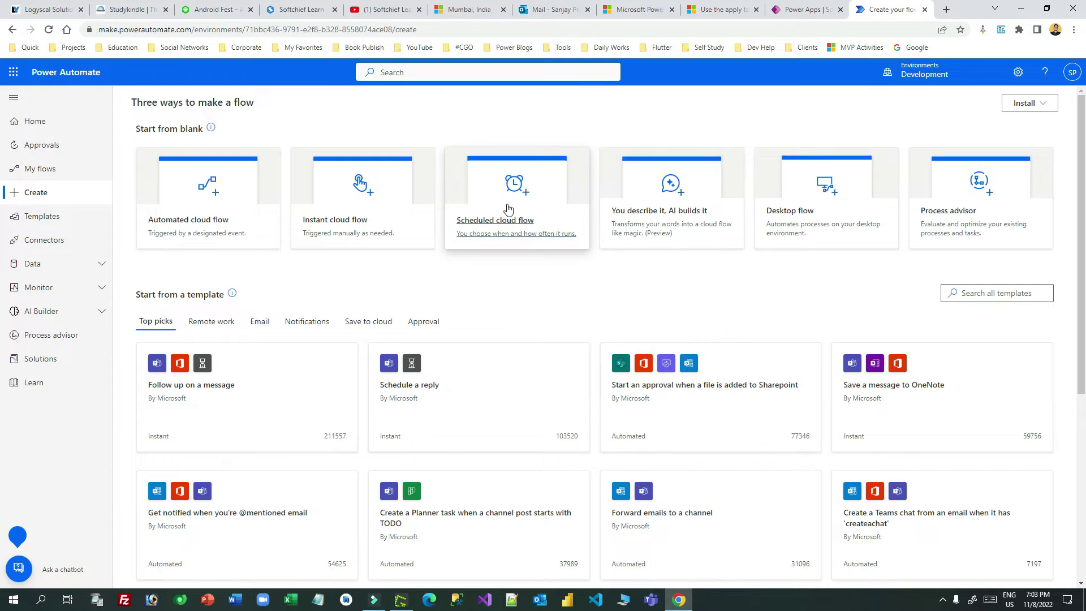
# Step: Start a scheduled cloud flow named 'Process Emails Every 15 Minutes Send Notification'
pyautogui.click(535, 198)
pyautogui.click(614, 225)
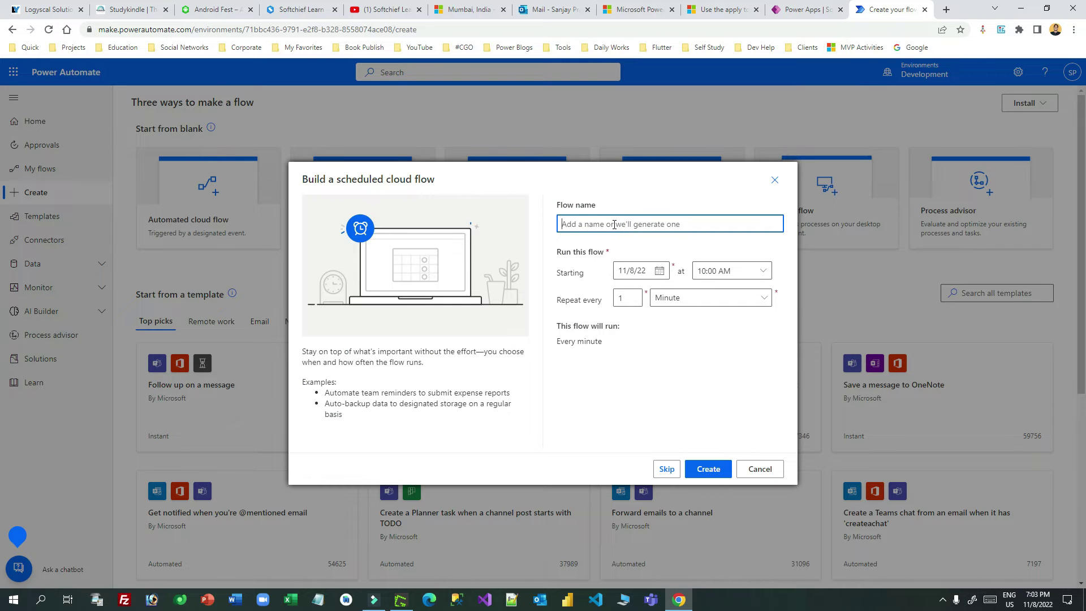
pyautogui.write('Process Emails Every 15 Minutes Send Notification')
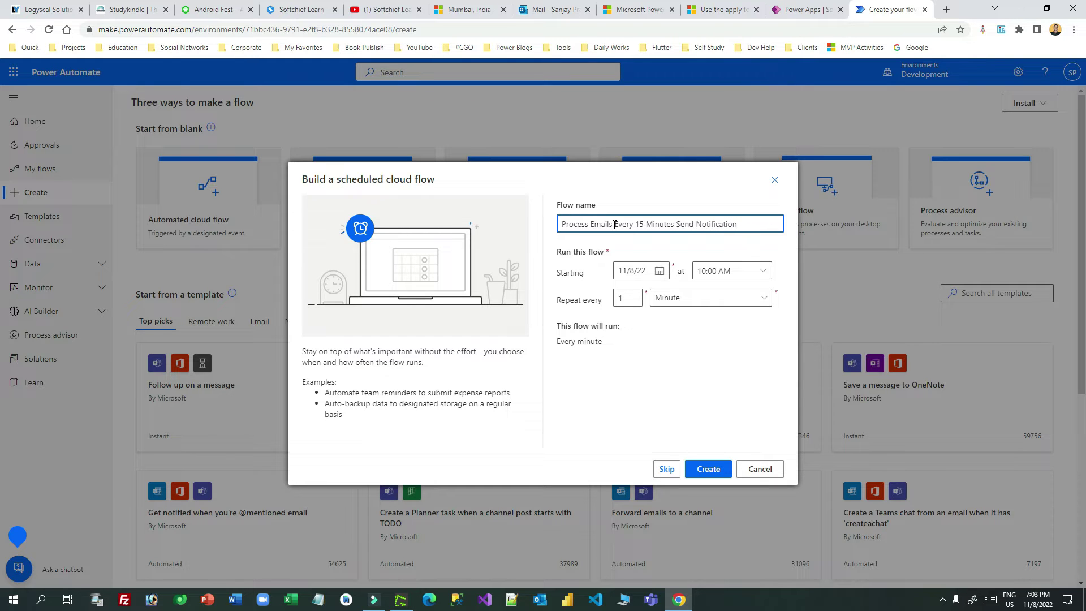
# Step: Set the flow's starting time to 07:00 PM, keeping the default start date
pyautogui.click(659, 270)
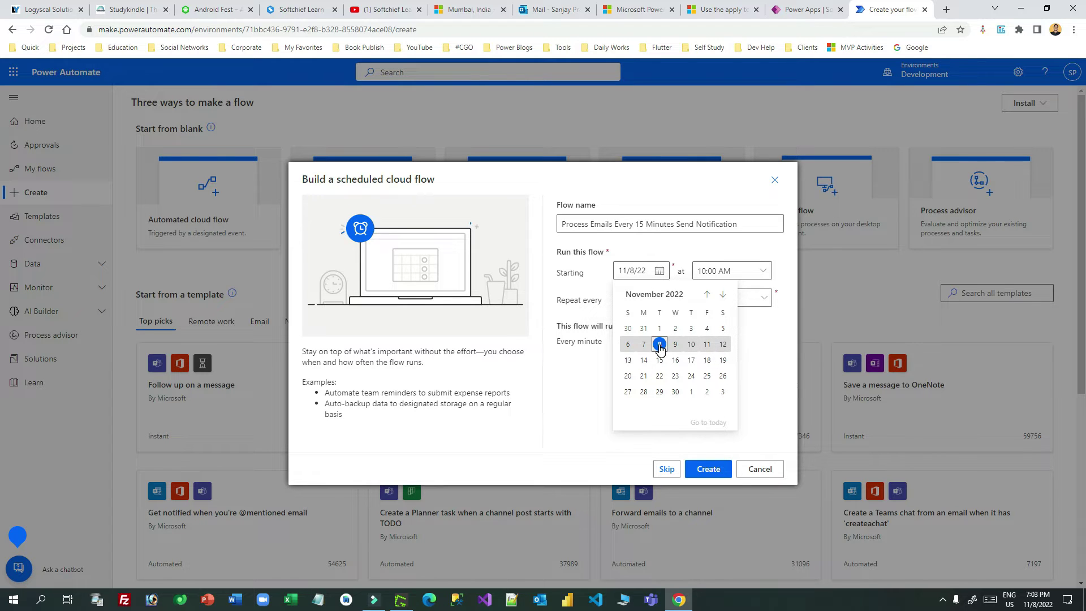
pyautogui.click(747, 343)
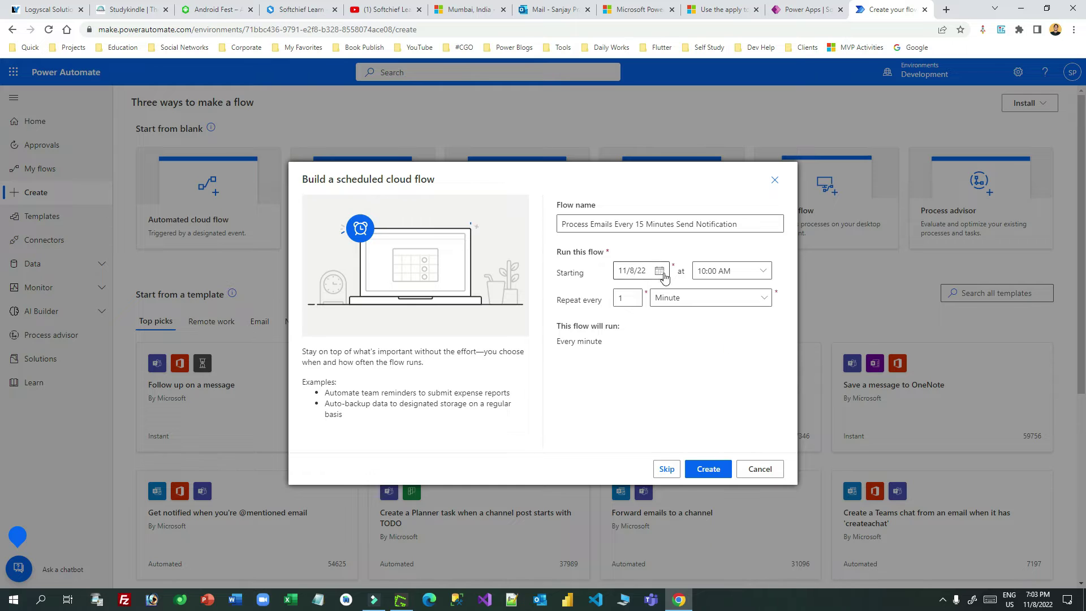
pyautogui.click(761, 271)
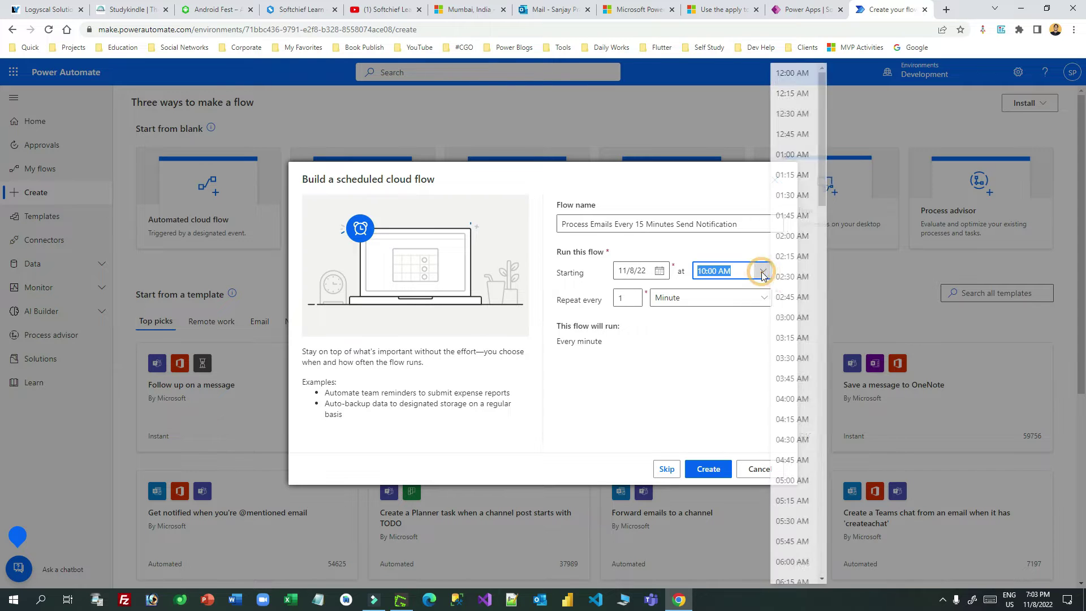
pyautogui.moveTo(824, 187); pyautogui.dragTo(816, 491)
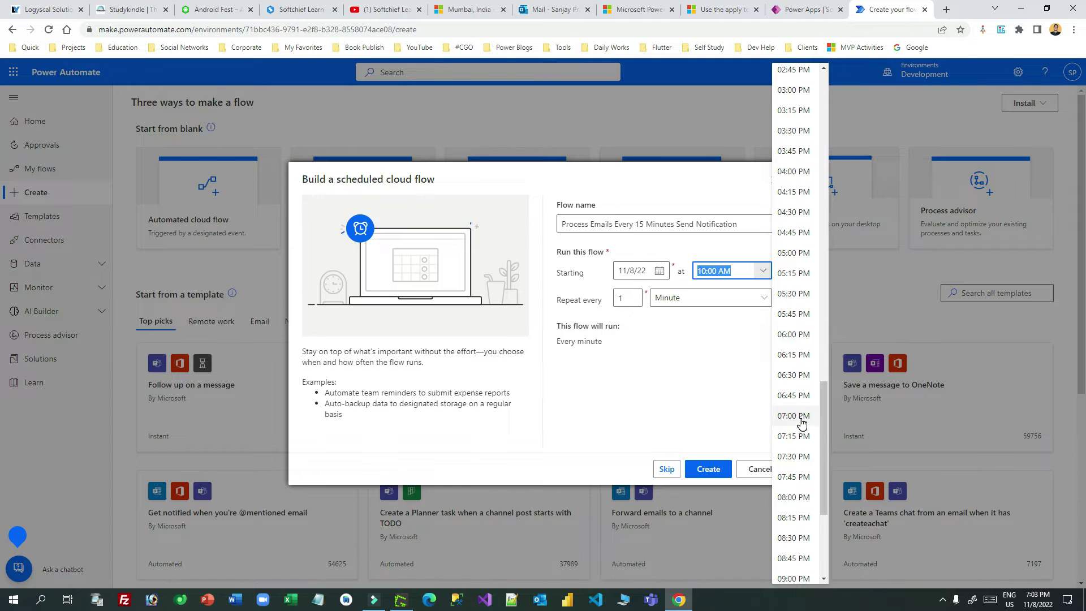
pyautogui.click(797, 436)
pyautogui.click(713, 272)
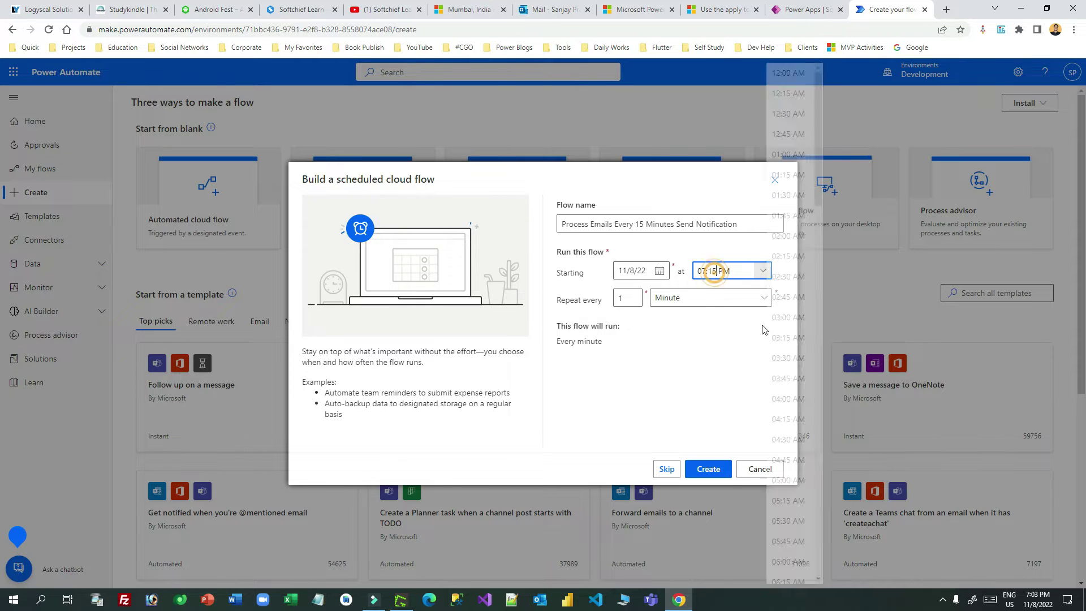
pyautogui.click(716, 270)
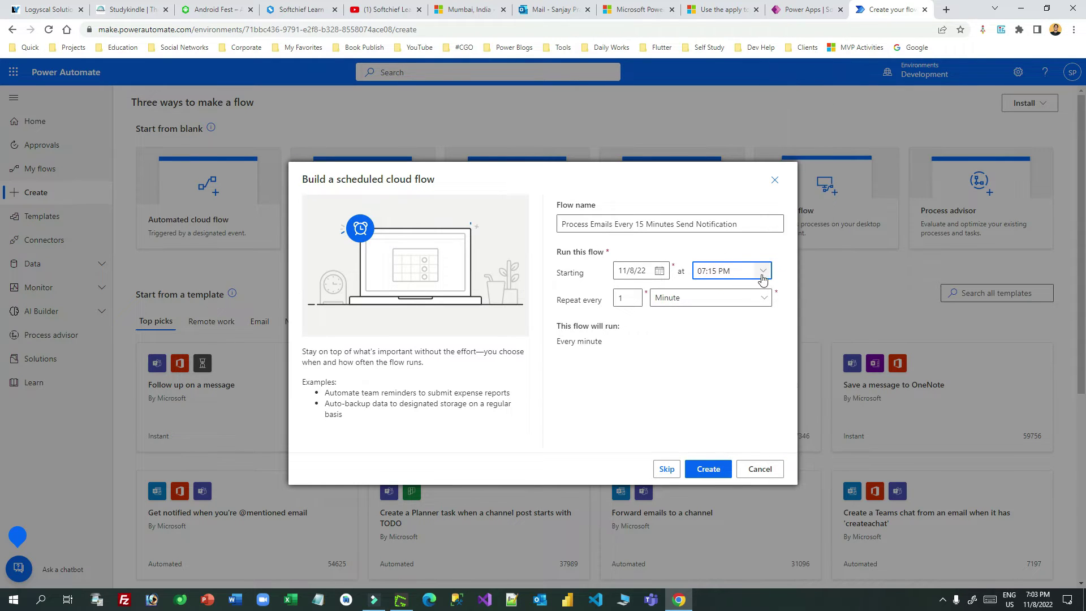
pyautogui.click(763, 273)
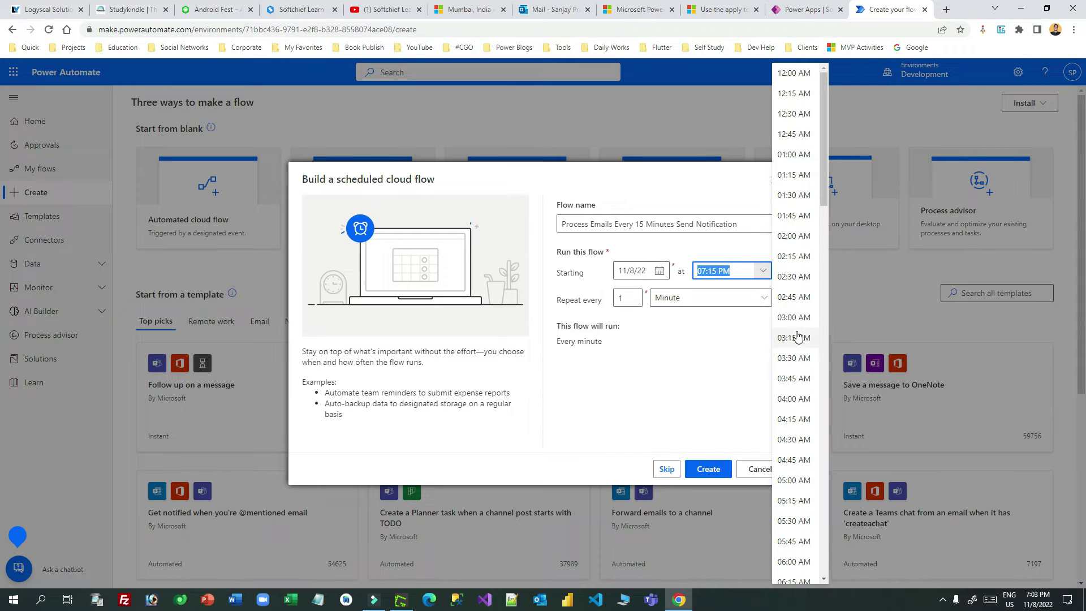
pyautogui.click(735, 337)
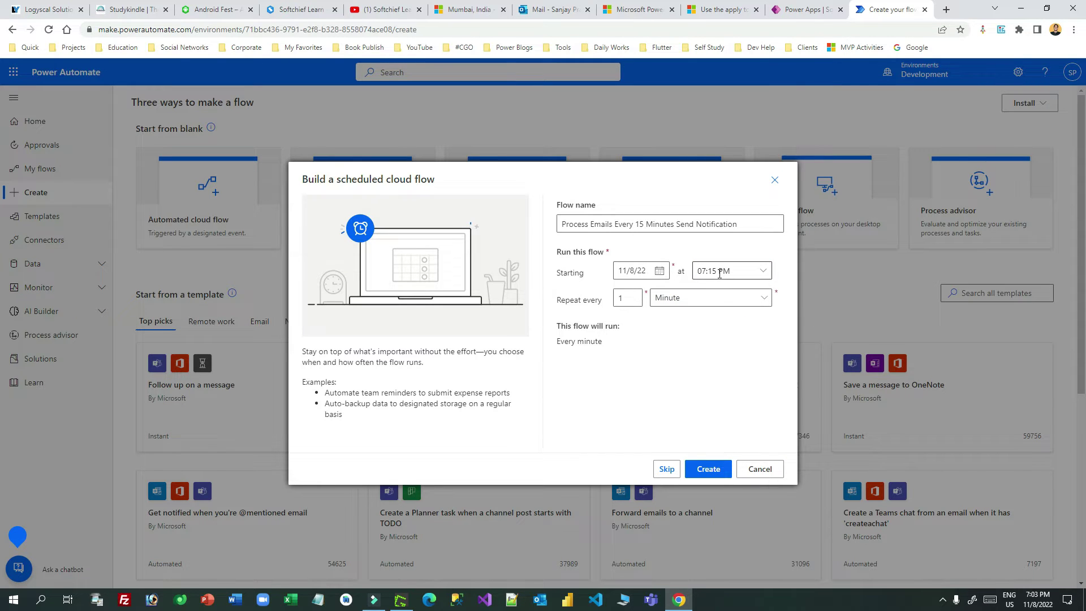
pyautogui.click(747, 273)
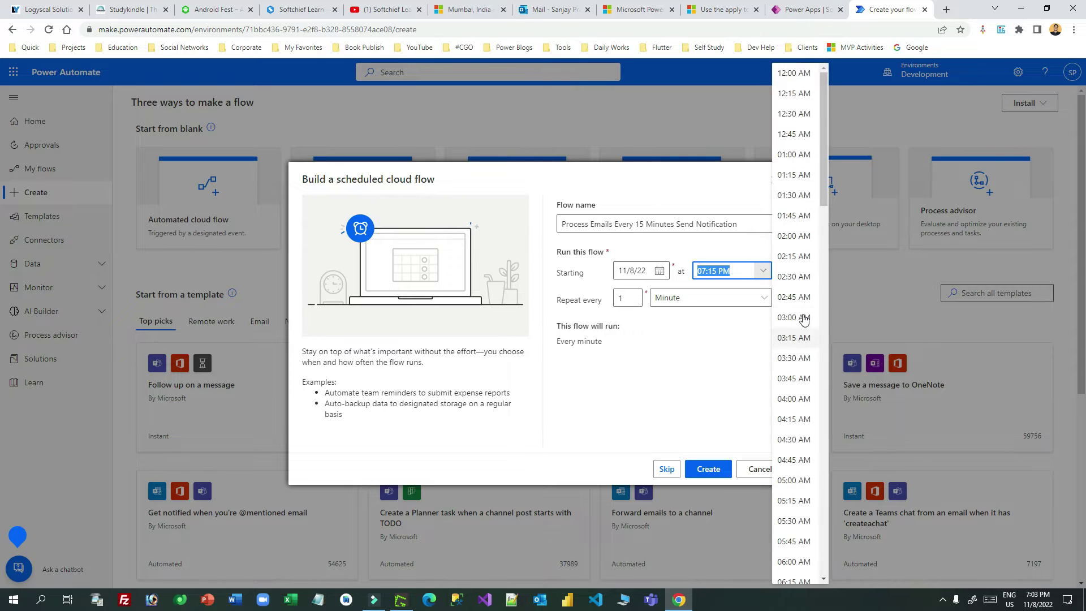
pyautogui.moveTo(821, 201); pyautogui.dragTo(820, 519)
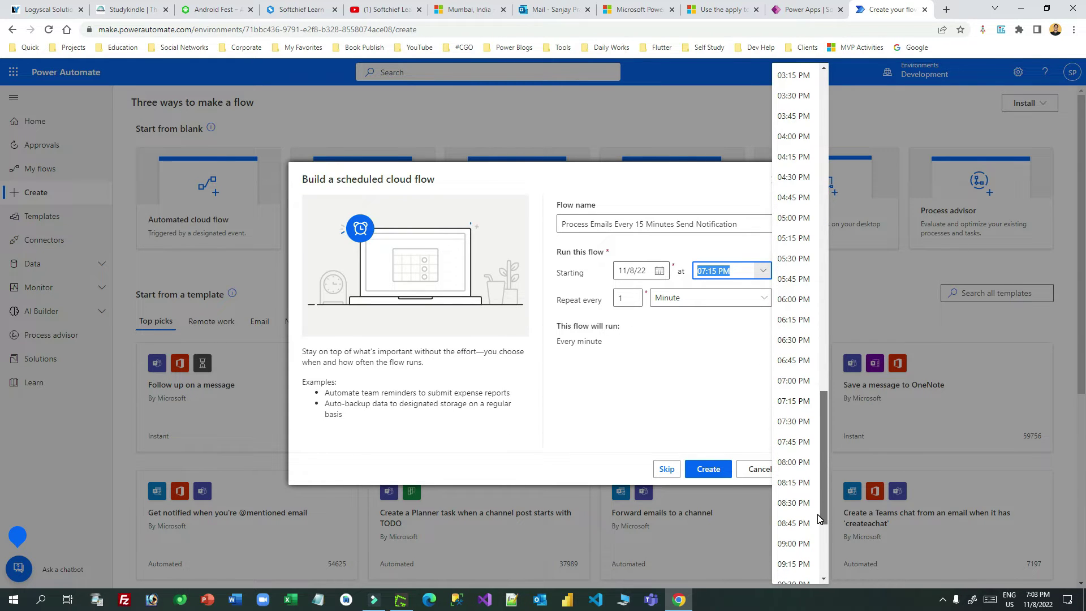
pyautogui.click(794, 380)
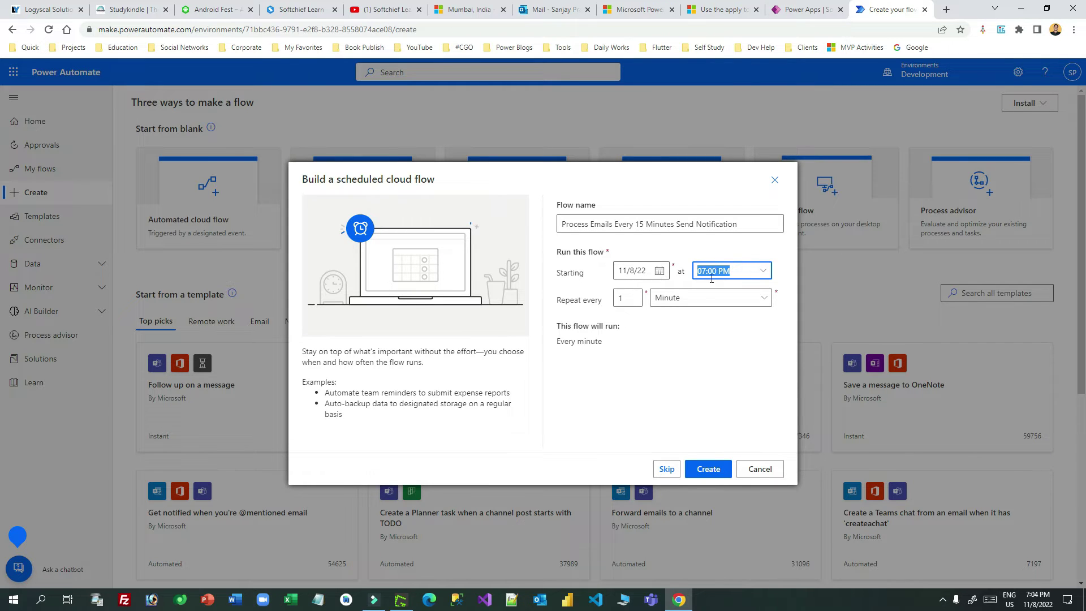
# Step: Make the flow repeat every 15 minutes and create it
pyautogui.click(623, 302)
pyautogui.write('5')
pyautogui.click(707, 468)
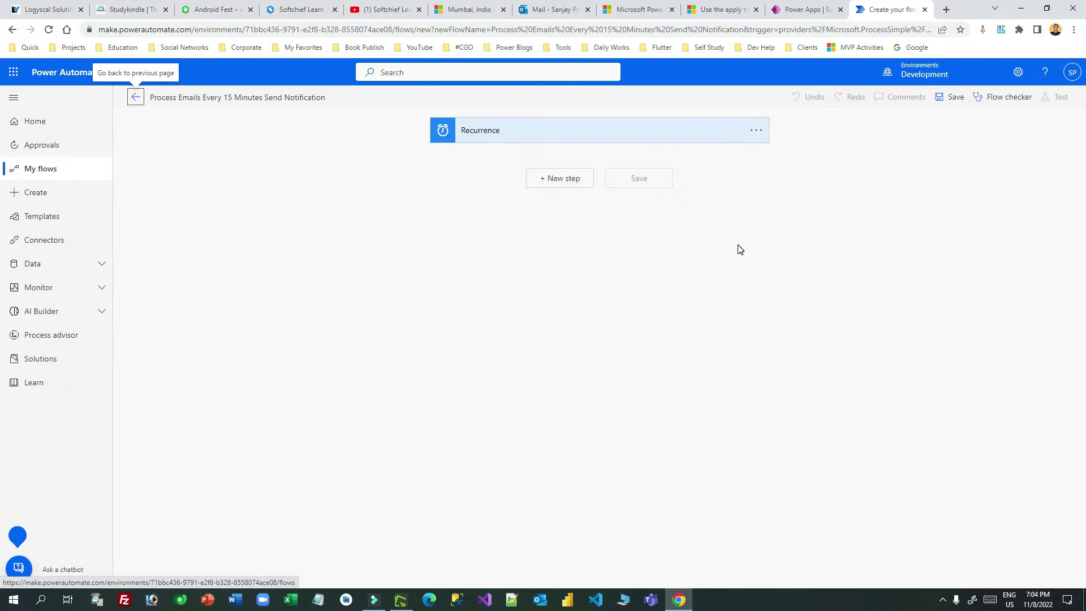
# Step: Set the Recurrence time zone to UTC+05:30 Chennai, Kolkata, Mumbai, New Delhi
pyautogui.click(594, 137)
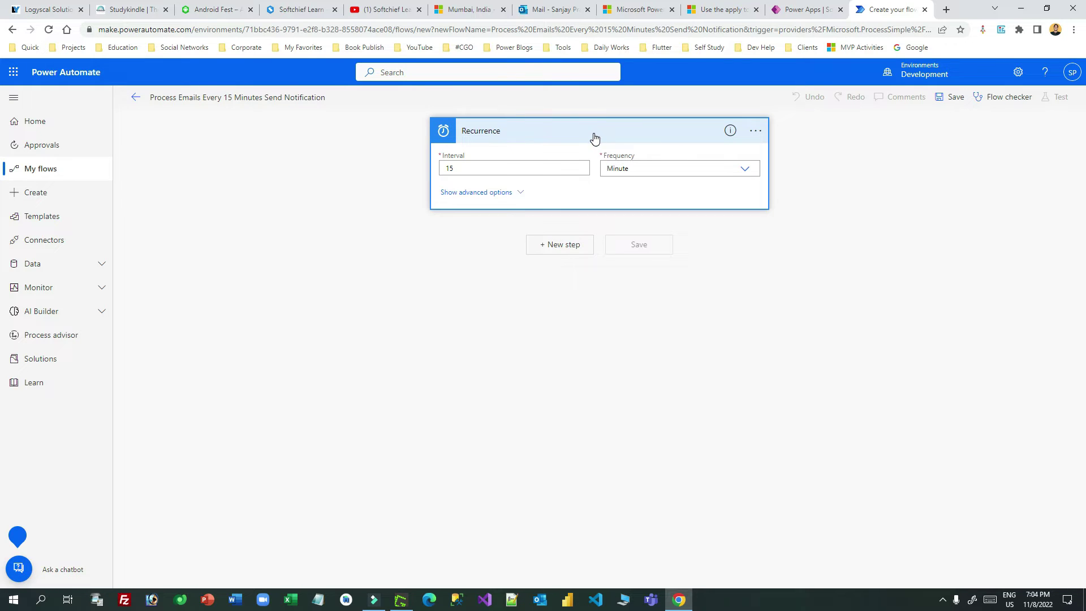
pyautogui.click(511, 192)
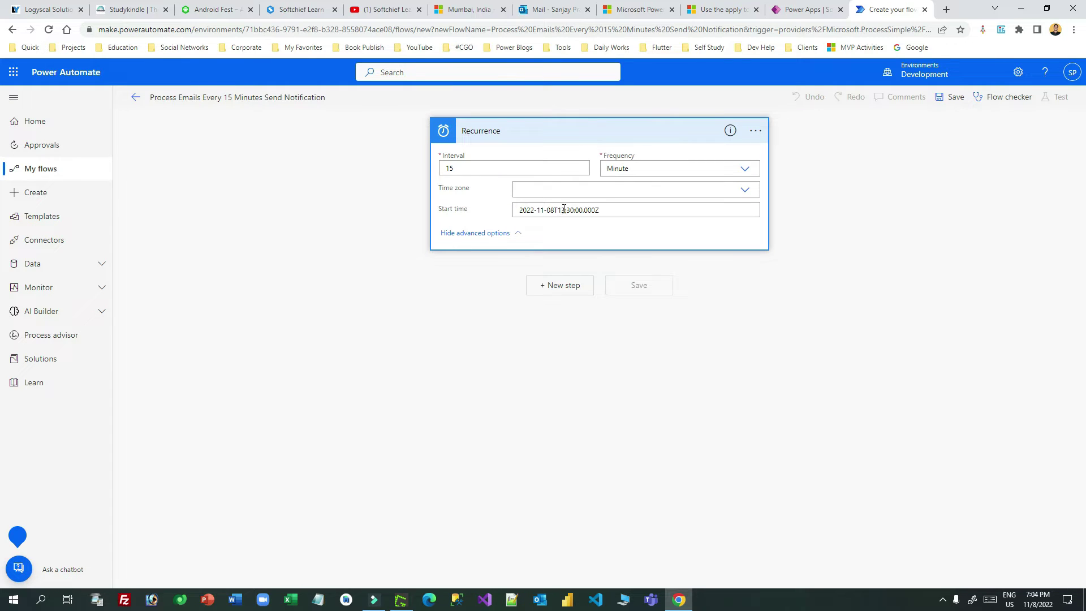
pyautogui.click(669, 192)
pyautogui.moveTo(752, 213); pyautogui.dragTo(755, 308)
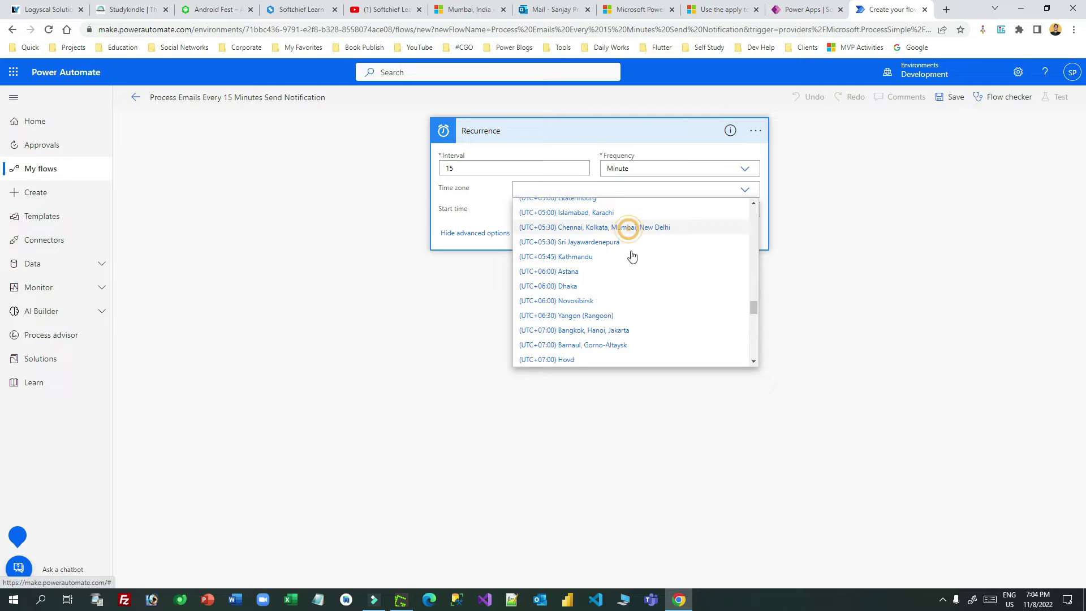
pyautogui.click(626, 228)
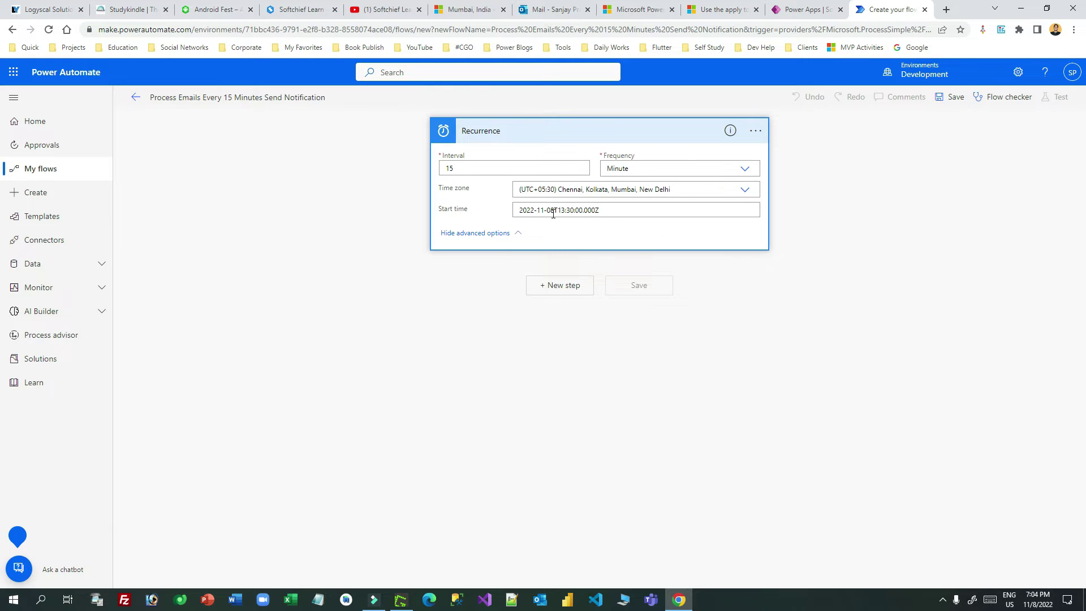
# Step: Change the Recurrence start time to 2022-11-08T19:00:00.000Z
pyautogui.moveTo(611, 209); pyautogui.dragTo(520, 209)
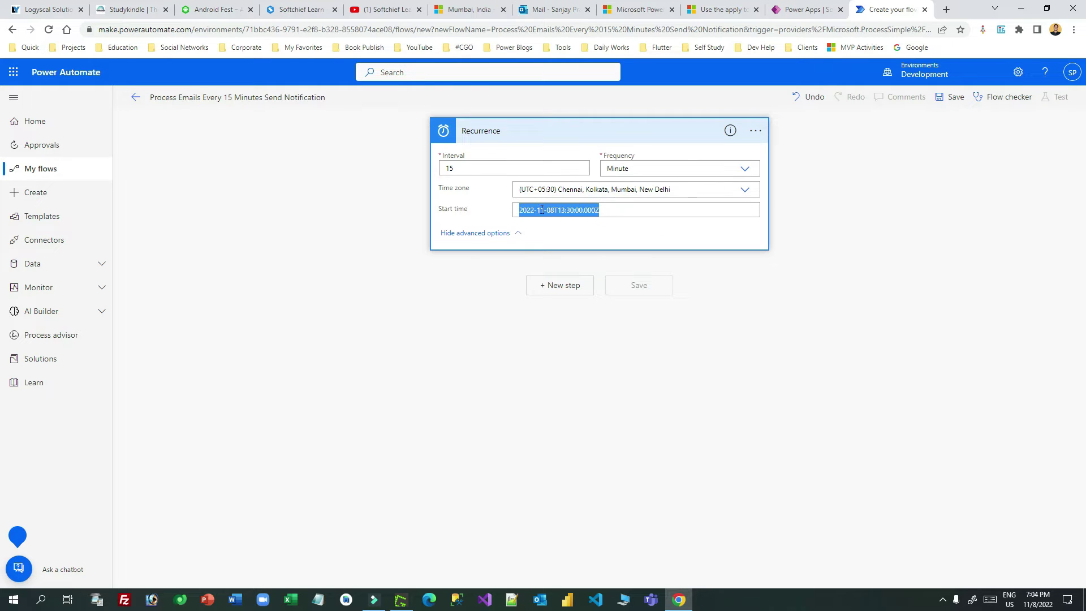
pyautogui.click(583, 209)
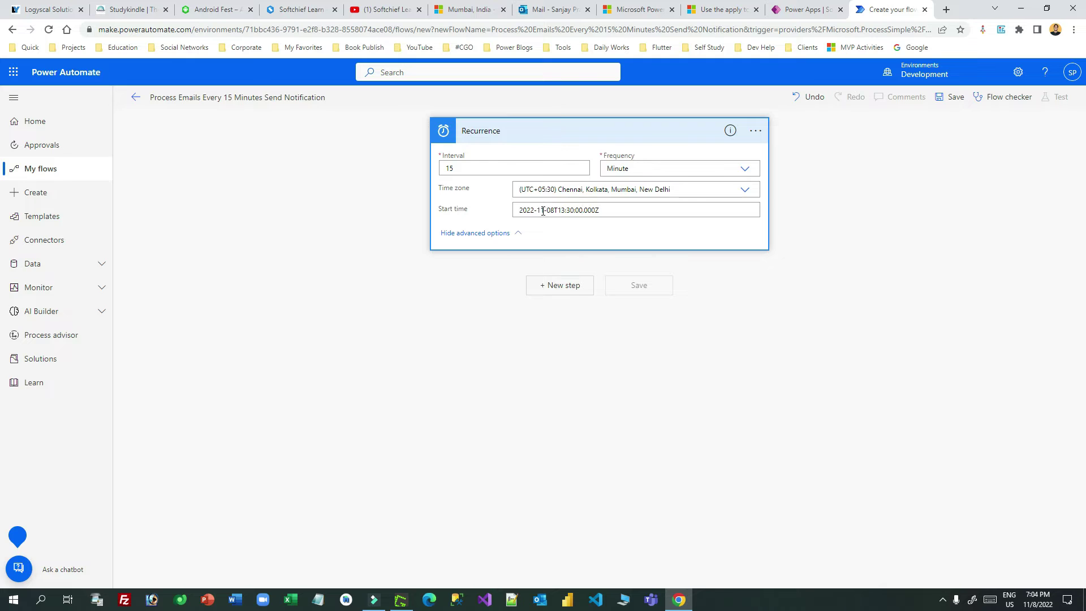
pyautogui.moveTo(554, 211); pyautogui.dragTo(605, 210)
pyautogui.click(603, 209)
pyautogui.click(566, 210)
pyautogui.write('19')
pyautogui.click(571, 210)
pyautogui.press('BackSpace')
pyautogui.press('BackSpace')
pyautogui.write('0')
pyautogui.moveTo(561, 210); pyautogui.dragTo(632, 214)
pyautogui.click(563, 325)
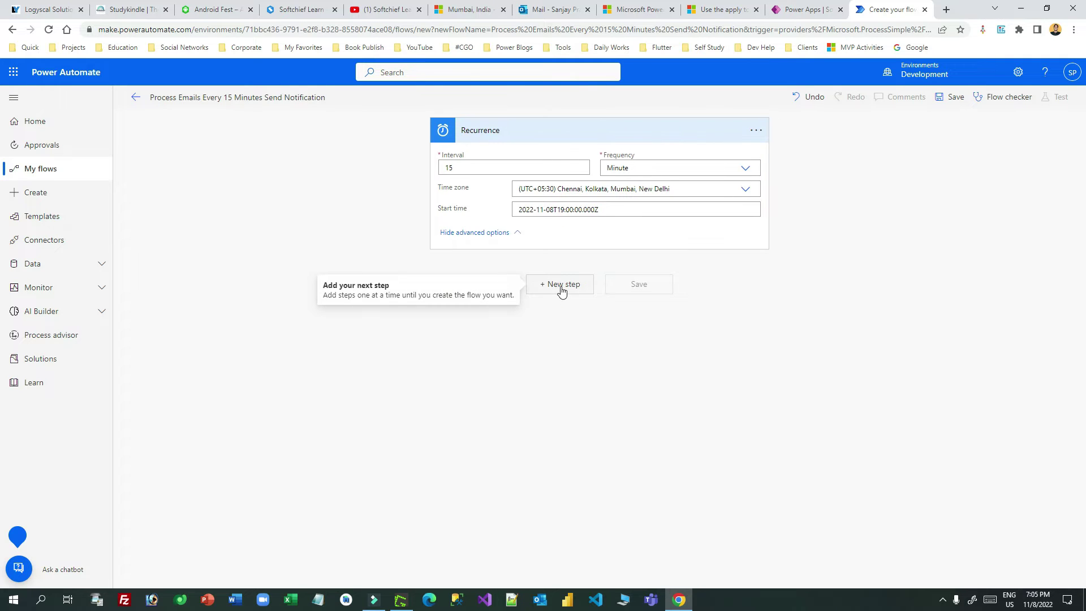
# Step: Compare the collapsed Recurrence trigger against the reference flowchart image, then return to the editor
pyautogui.click(409, 602)
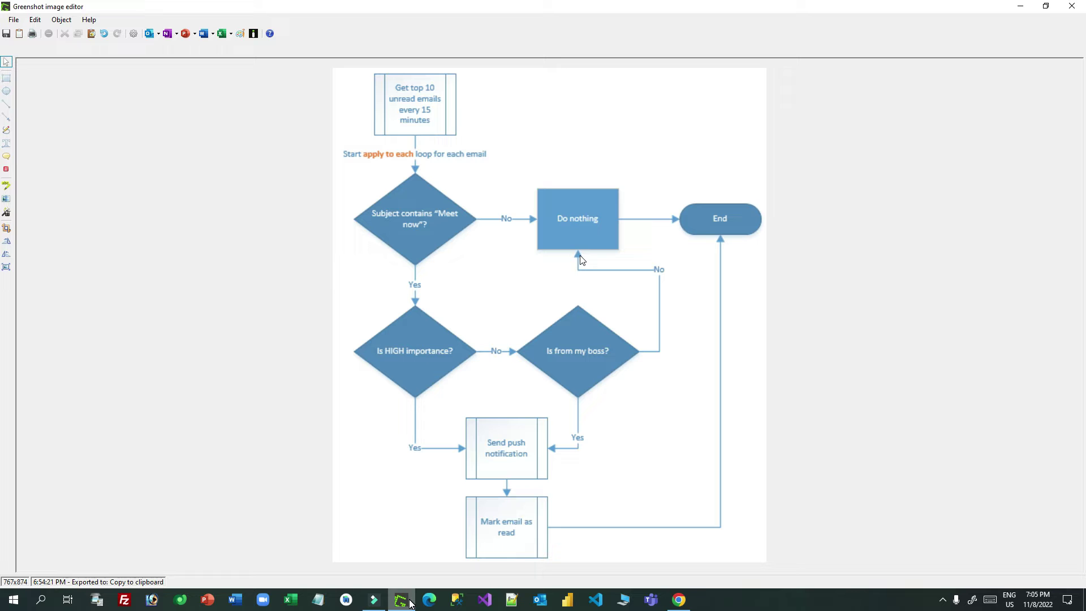
pyautogui.click(401, 600)
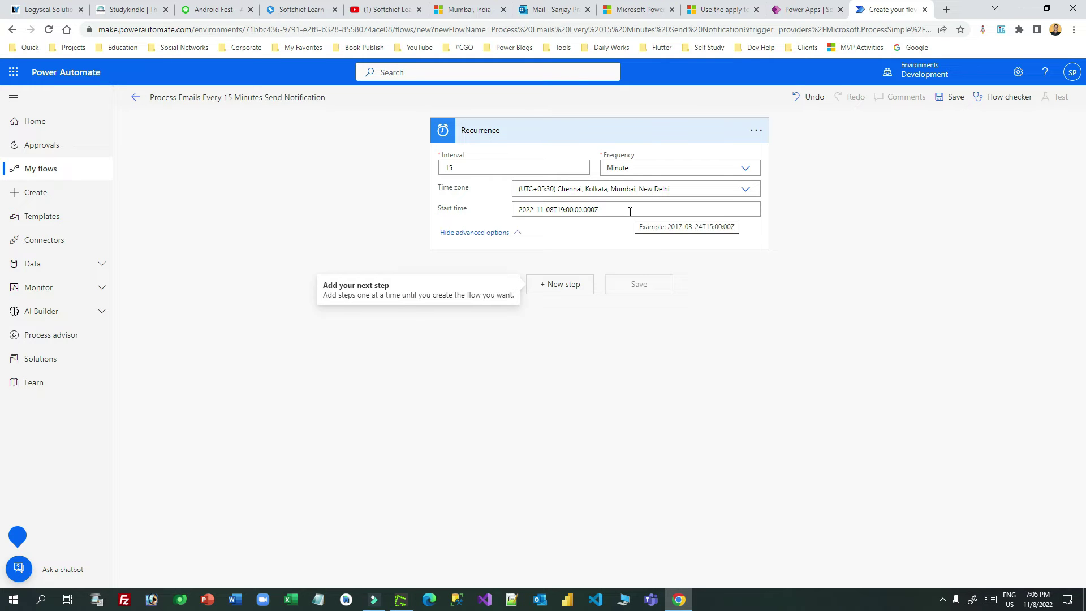
pyautogui.click(618, 130)
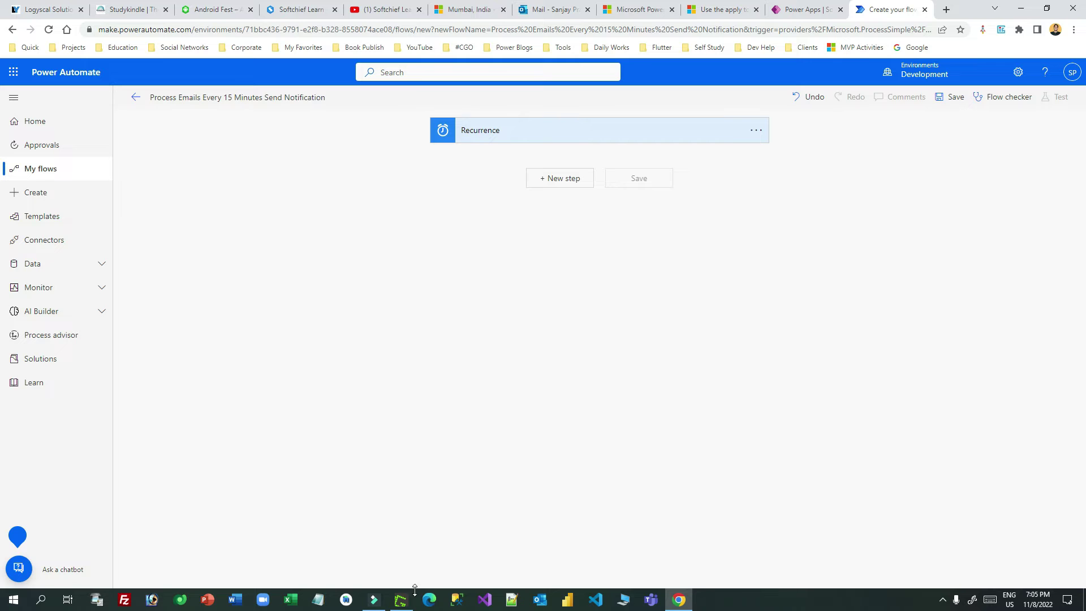
pyautogui.moveTo(408, 604)
pyautogui.click(403, 546)
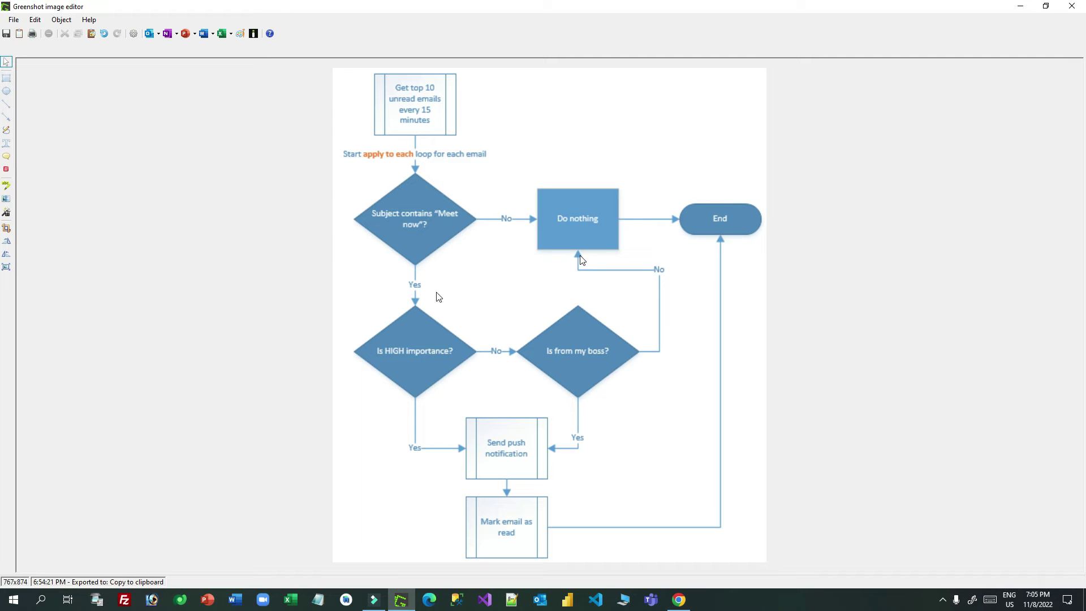
pyautogui.click(401, 599)
# Step: Add a step after Recurrence, search 'outlook' and browse the Office 365 Outlook actions
pyautogui.click(582, 187)
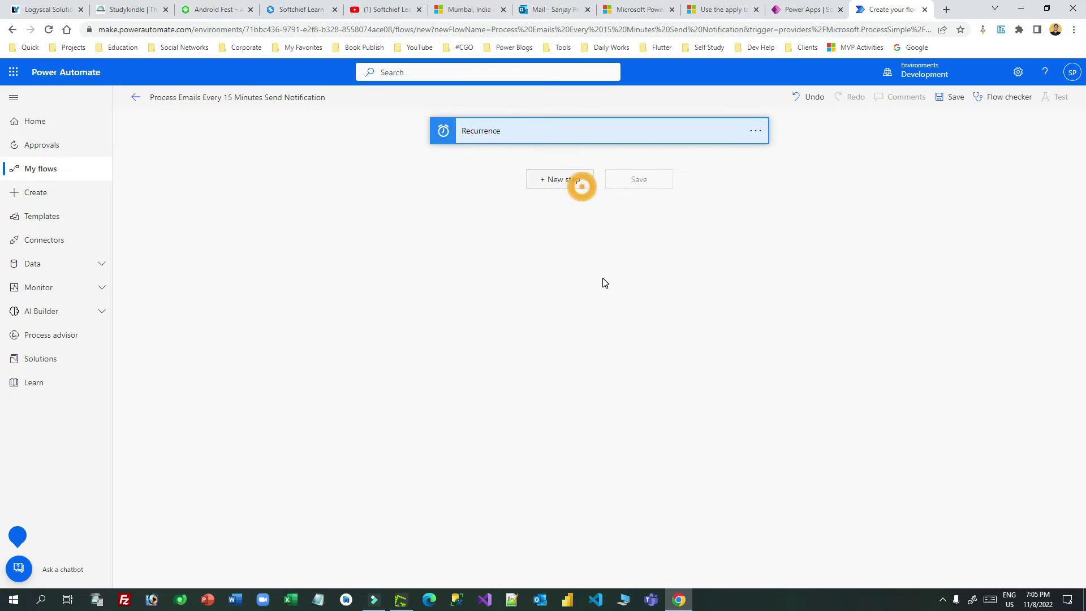
pyautogui.click(545, 210)
pyautogui.write('o')
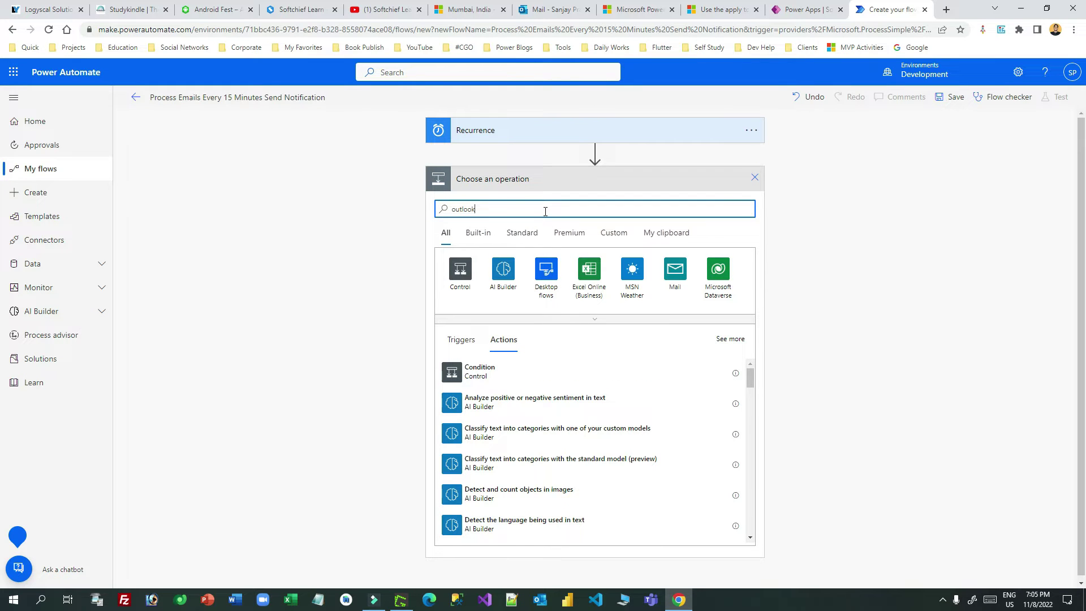
pyautogui.write('utlook')
pyautogui.click(459, 272)
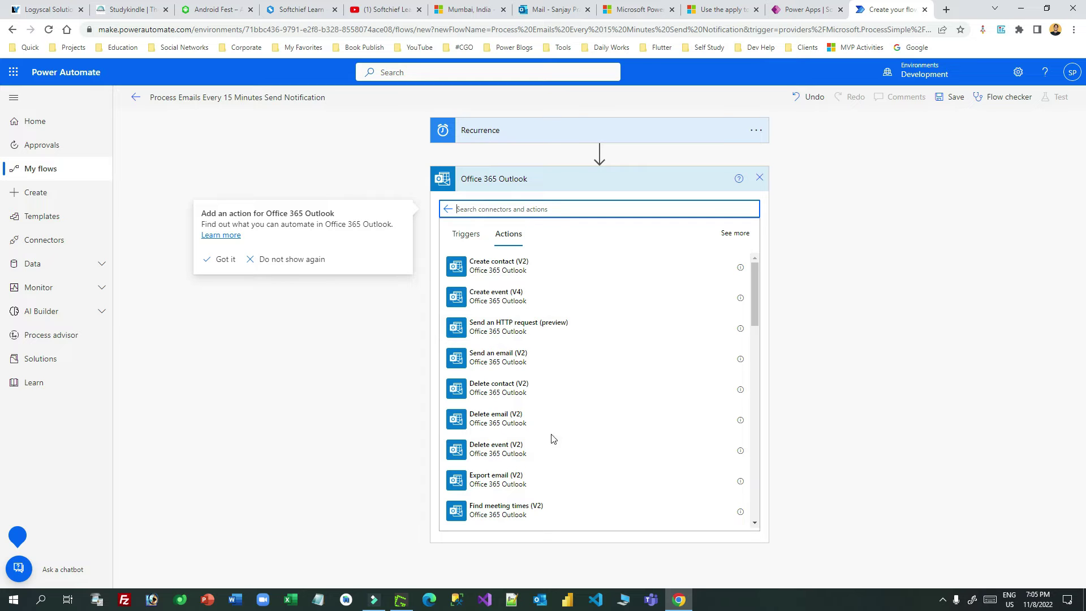
pyautogui.scroll(-4, 637, 499)
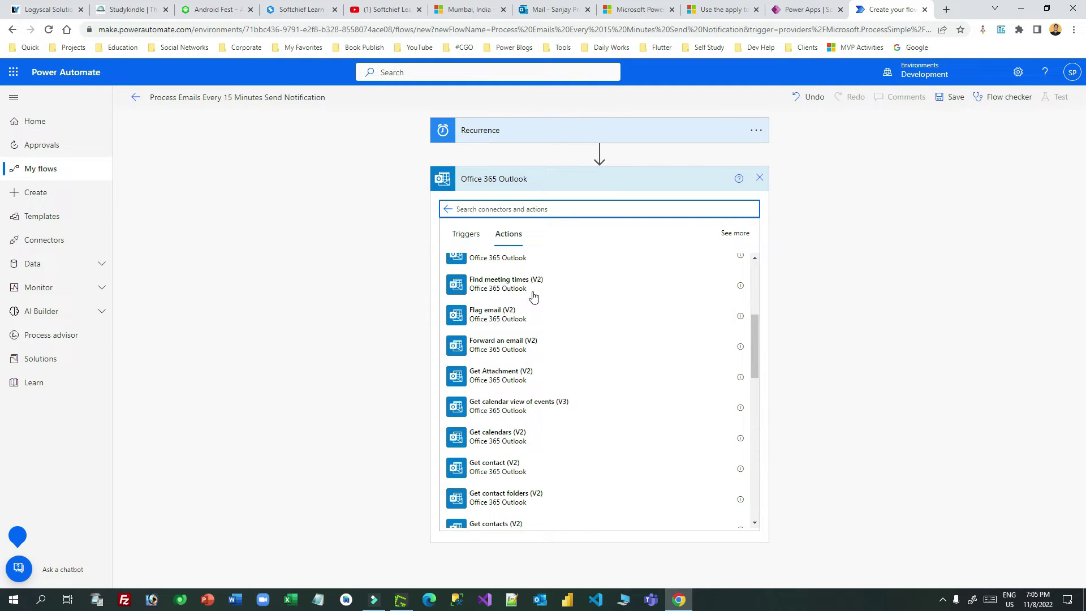
pyautogui.moveTo(752, 344); pyautogui.dragTo(751, 382)
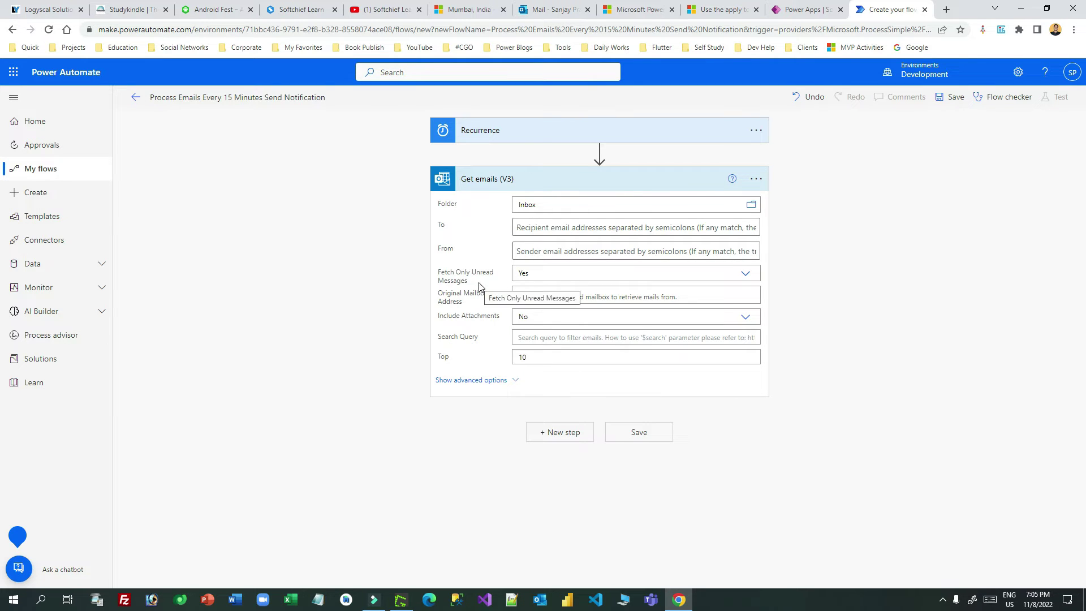
pyautogui.click(745, 274)
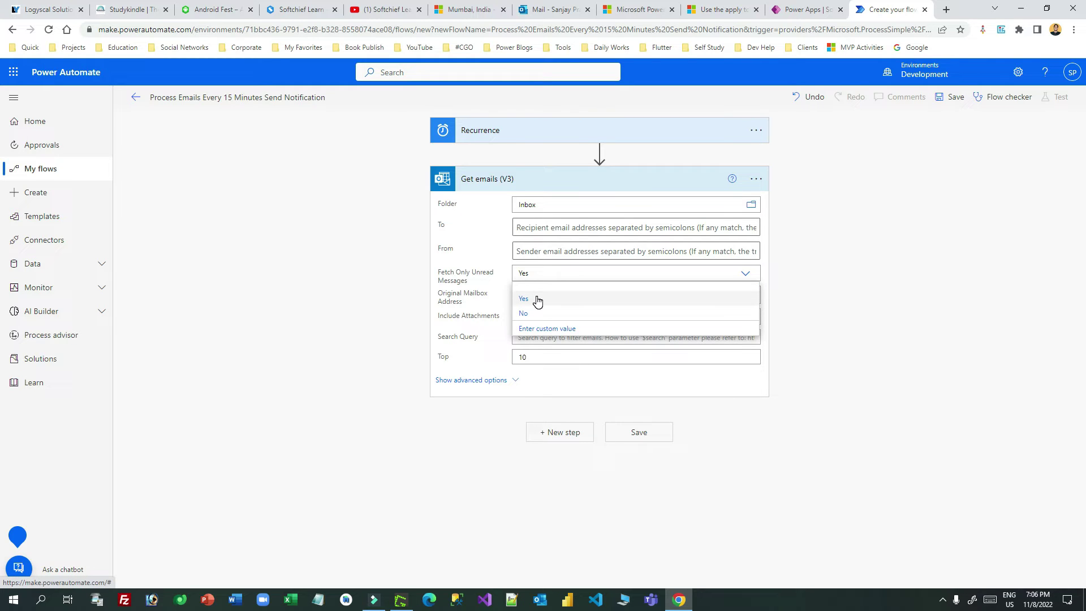
pyautogui.click(463, 276)
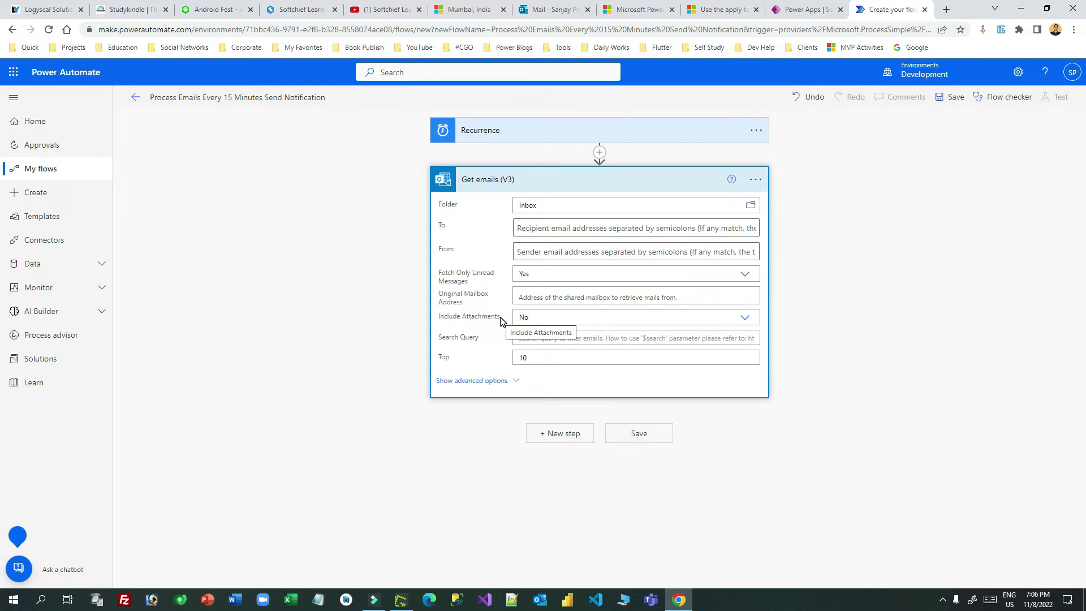
pyautogui.click(573, 316)
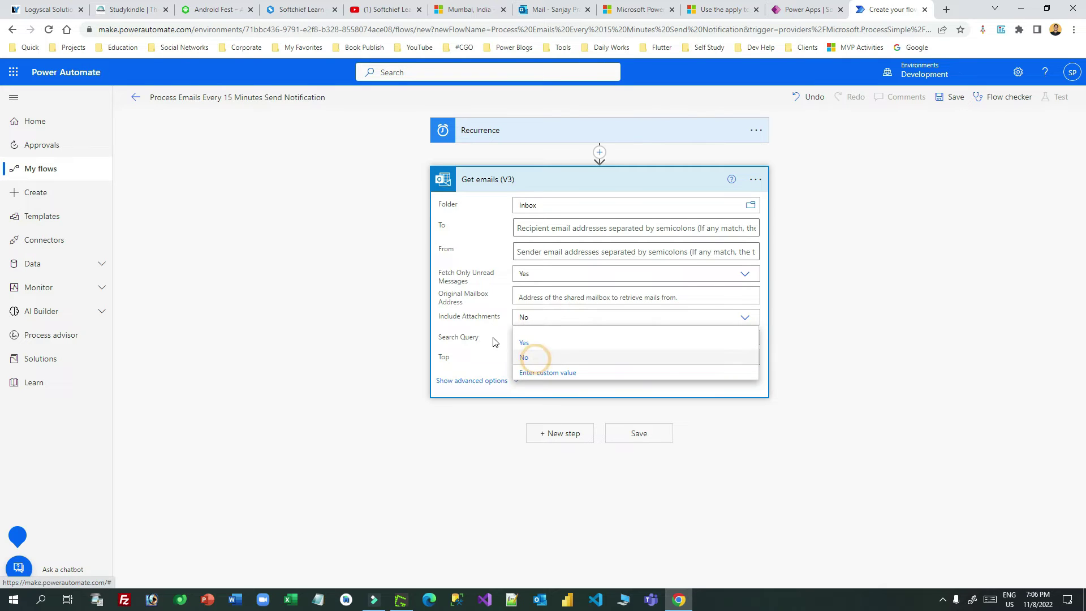
pyautogui.click(537, 359)
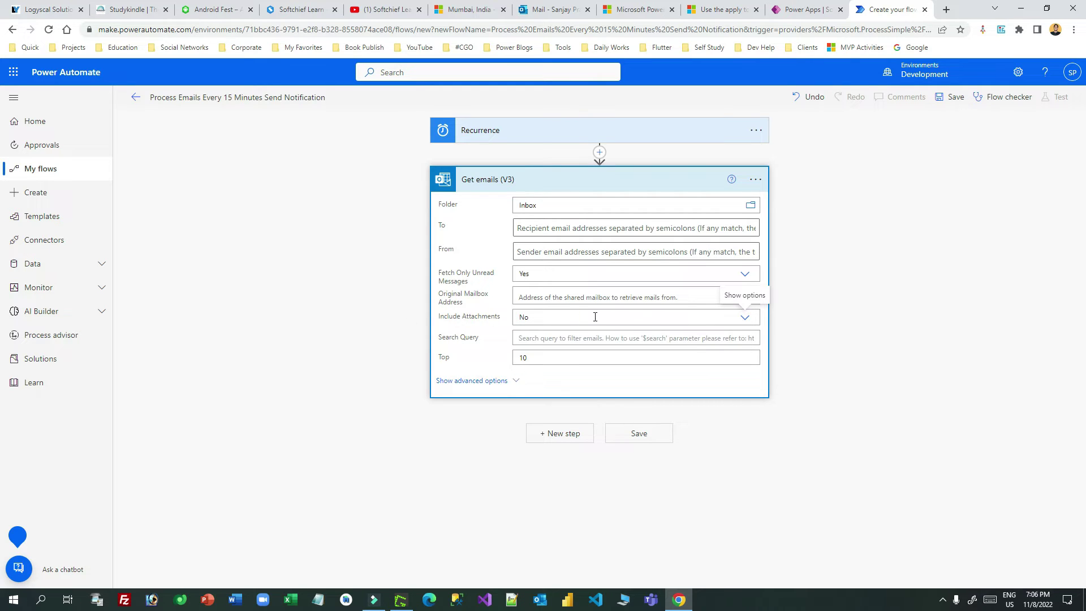
pyautogui.click(545, 359)
pyautogui.doubleClick(562, 355)
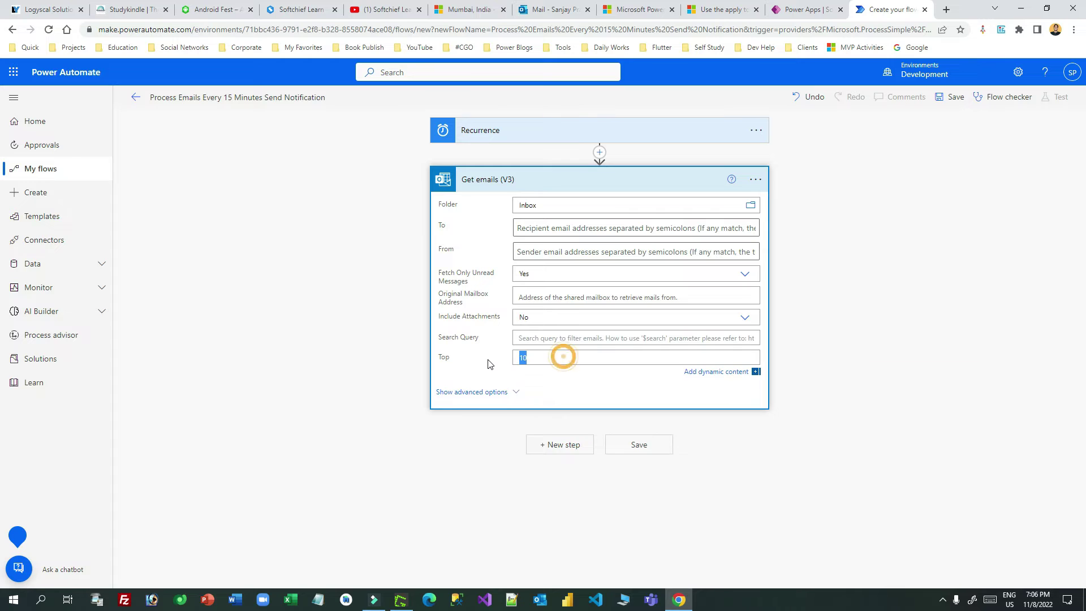
pyautogui.click(555, 356)
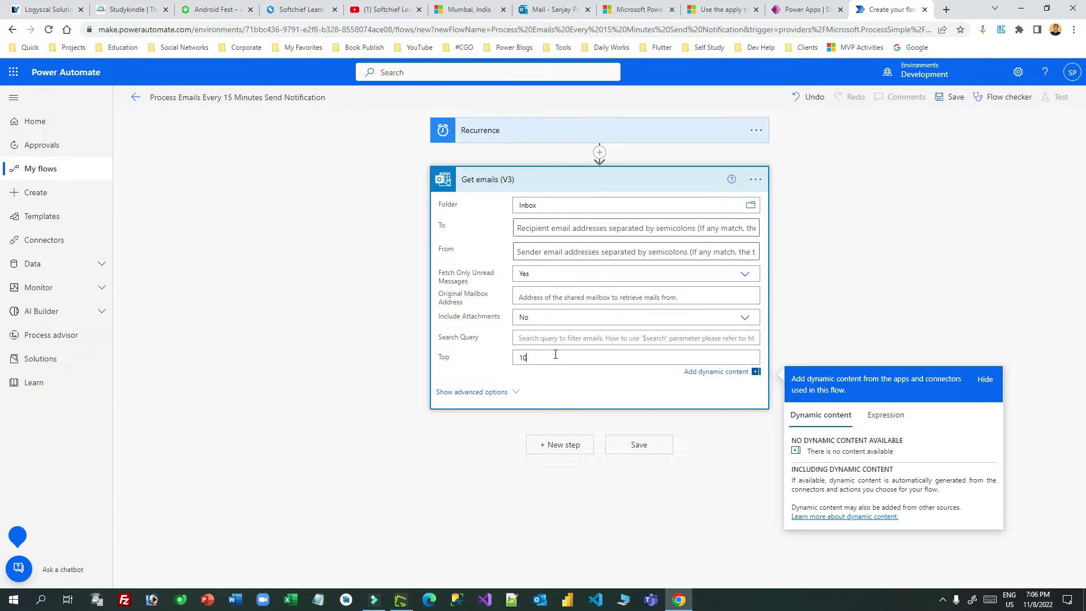
pyautogui.click(592, 182)
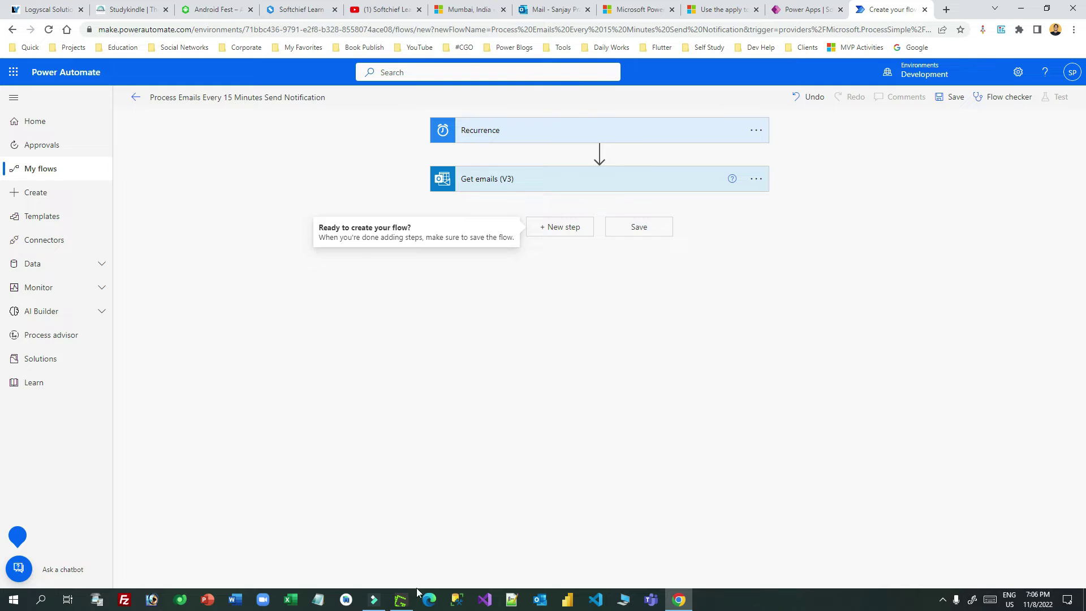
pyautogui.click(402, 600)
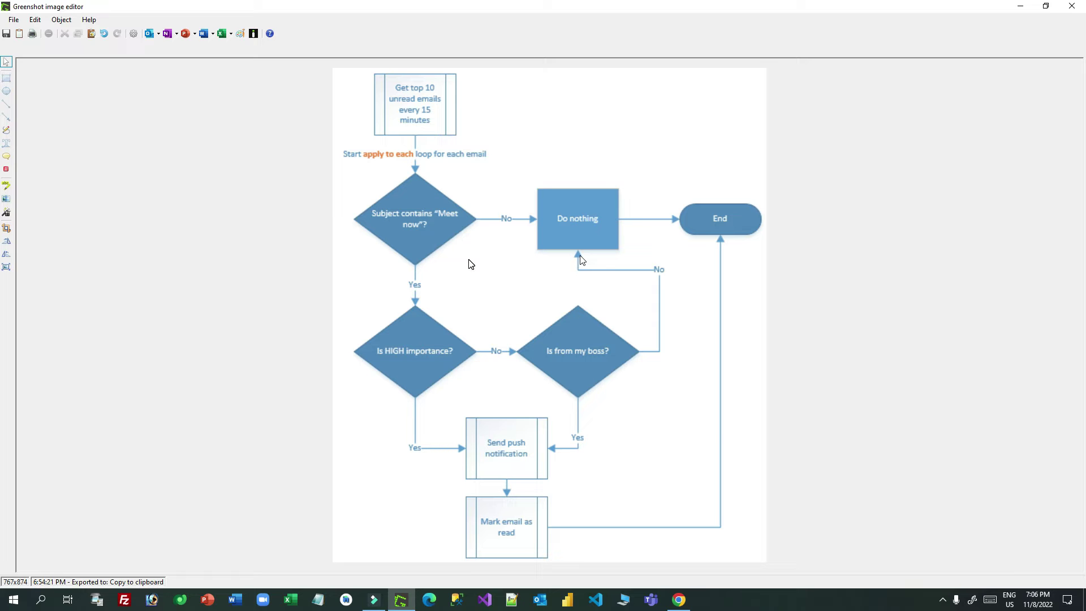
pyautogui.click(678, 600)
pyautogui.click(523, 187)
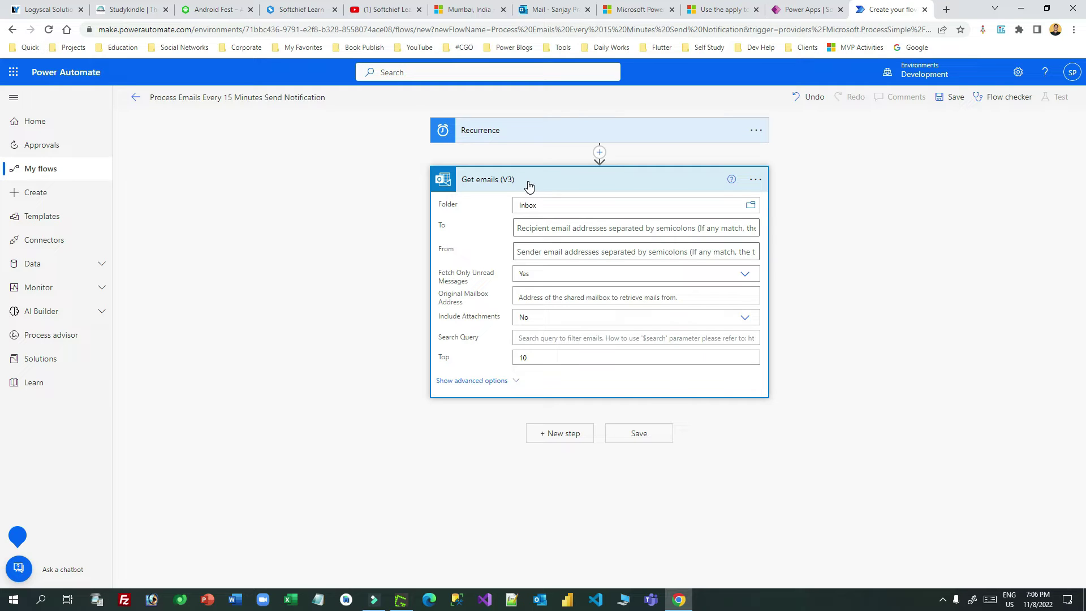
# Step: Add a Condition after Get emails (V3) whose first value is the email Subject
pyautogui.click(527, 178)
pyautogui.click(560, 226)
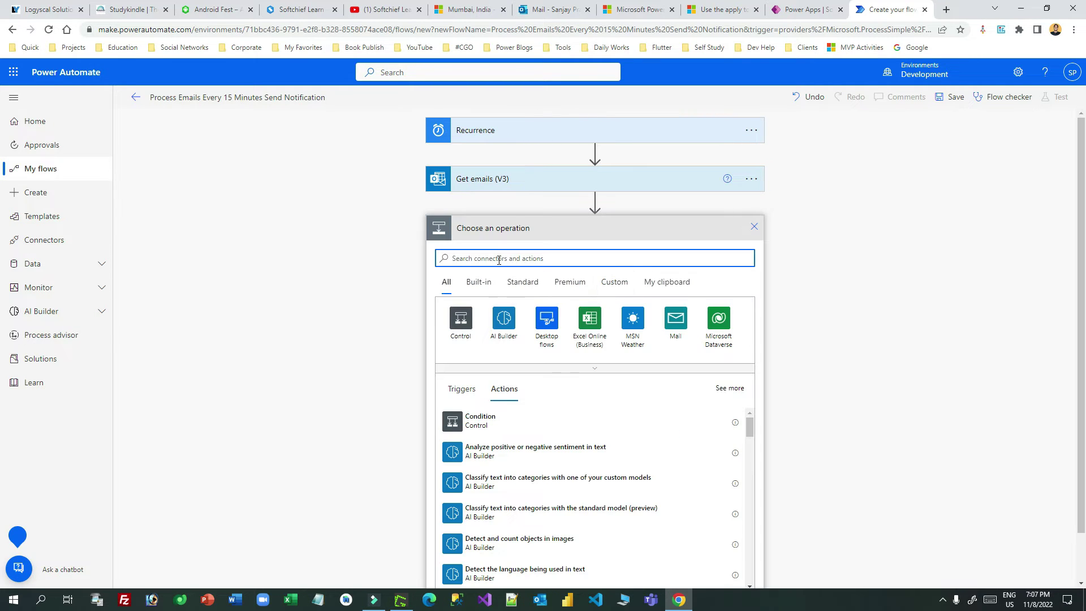
pyautogui.click(466, 315)
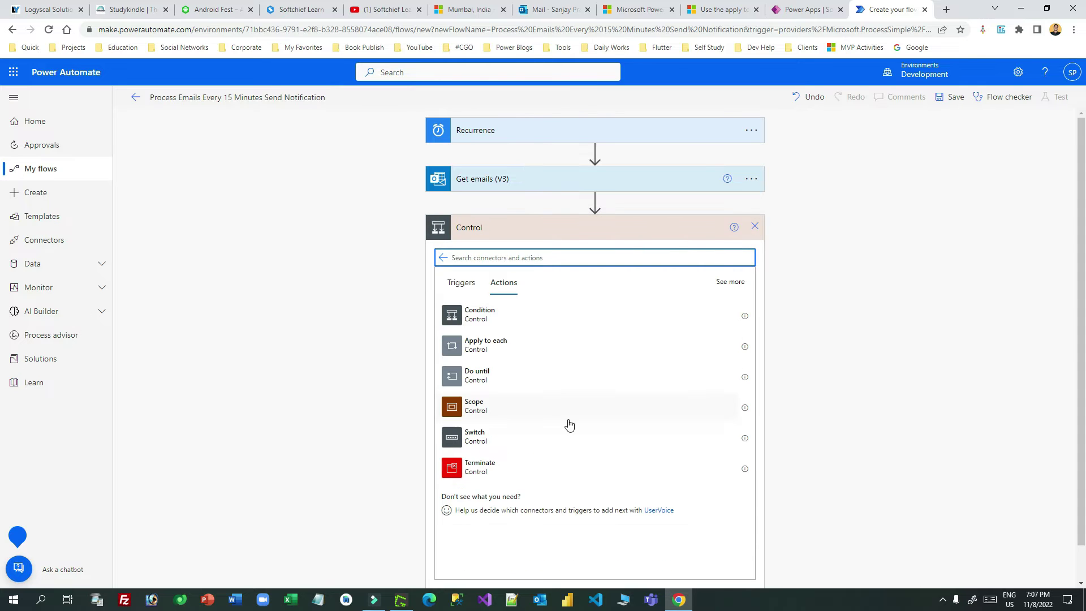
pyautogui.click(499, 318)
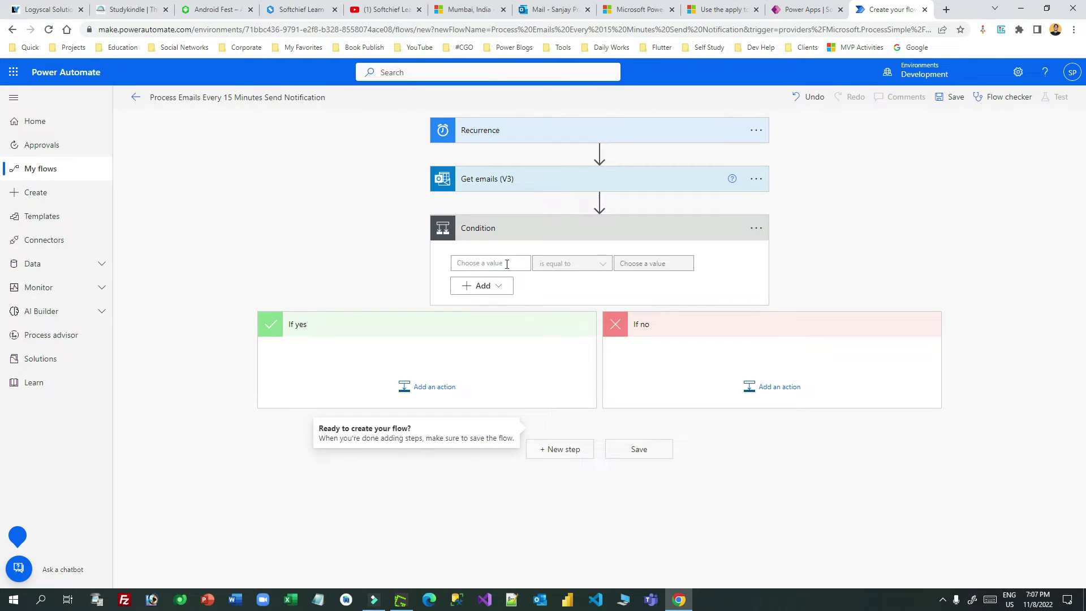
pyautogui.click(507, 264)
pyautogui.write('sub')
pyautogui.click(600, 397)
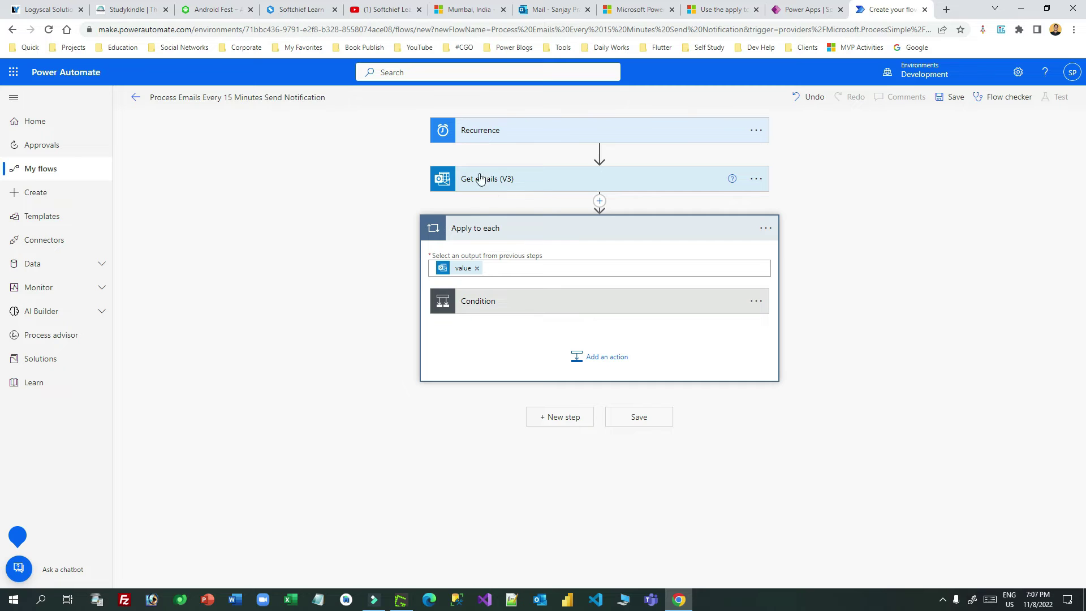
pyautogui.click(582, 311)
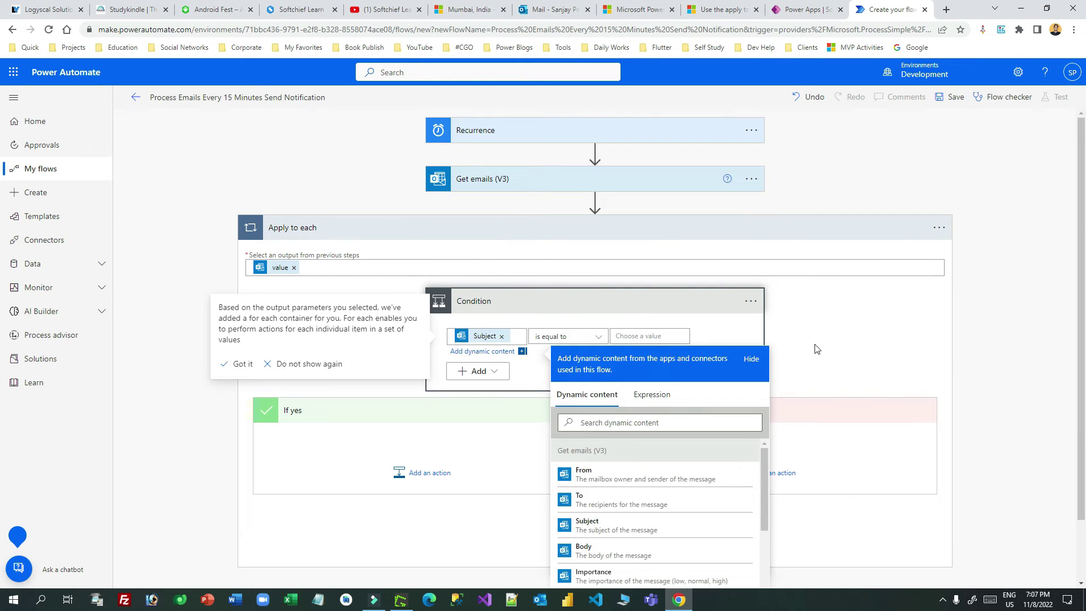
# Step: Make the Condition test Subject contains 'meet now', then switch to the reference flowchart
pyautogui.click(820, 349)
pyautogui.click(559, 337)
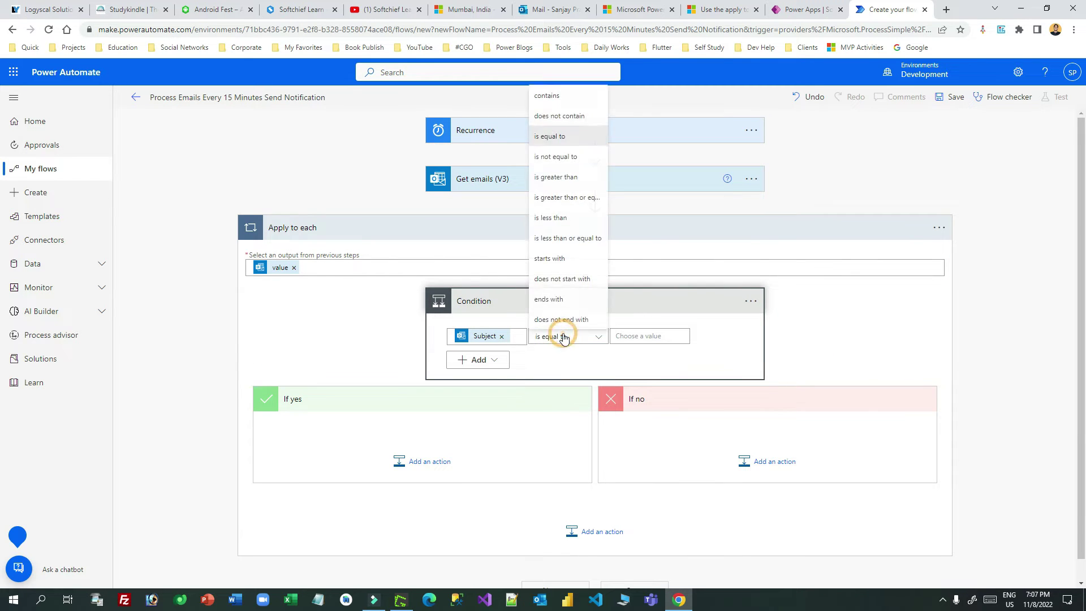
pyautogui.click(546, 95)
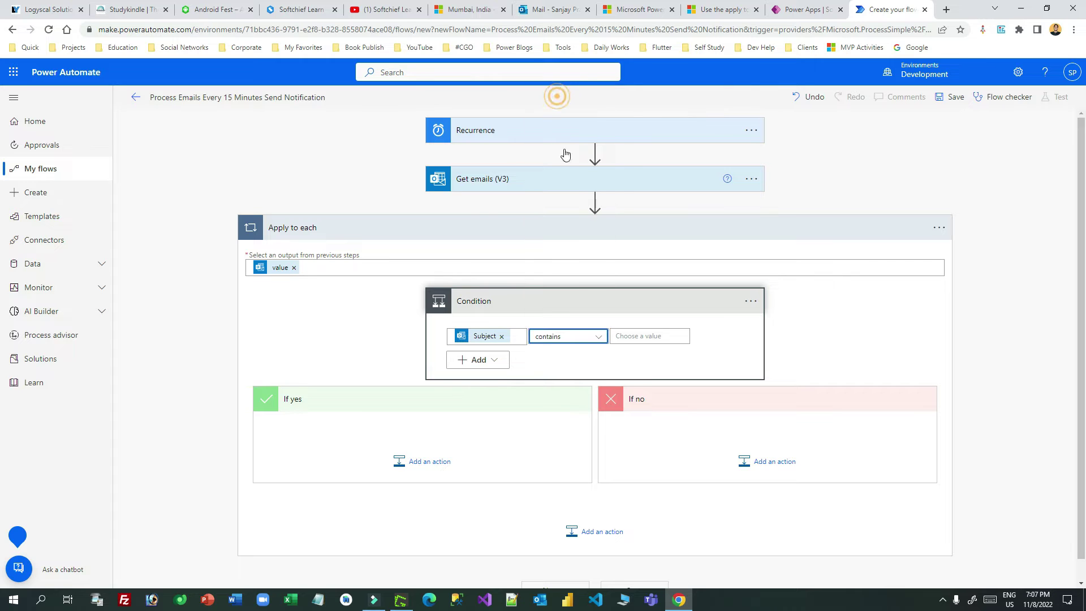
pyautogui.click(625, 335)
pyautogui.write('meet n')
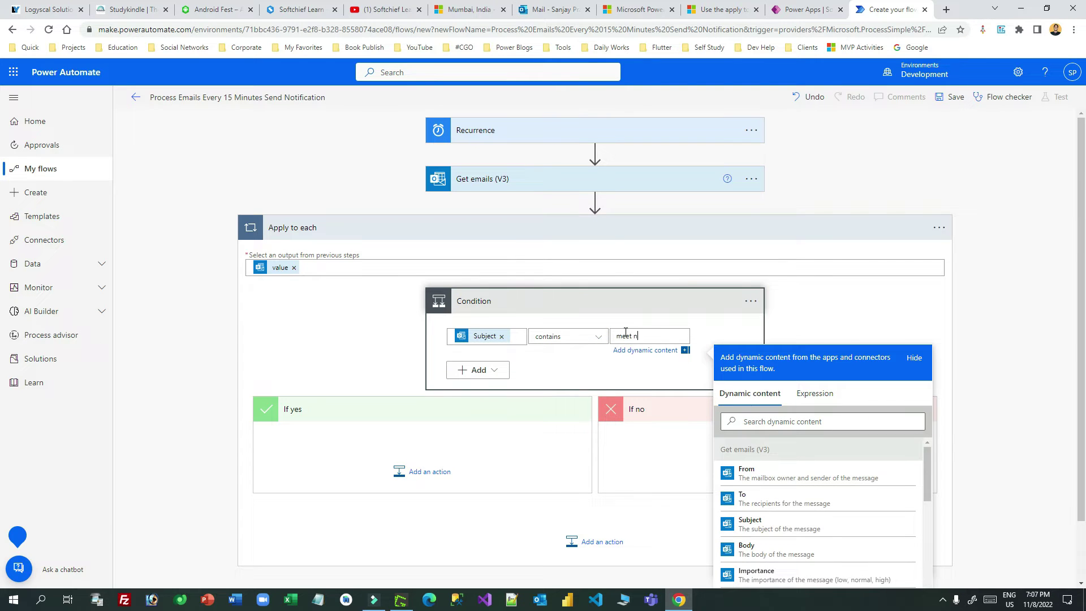
pyautogui.click(594, 362)
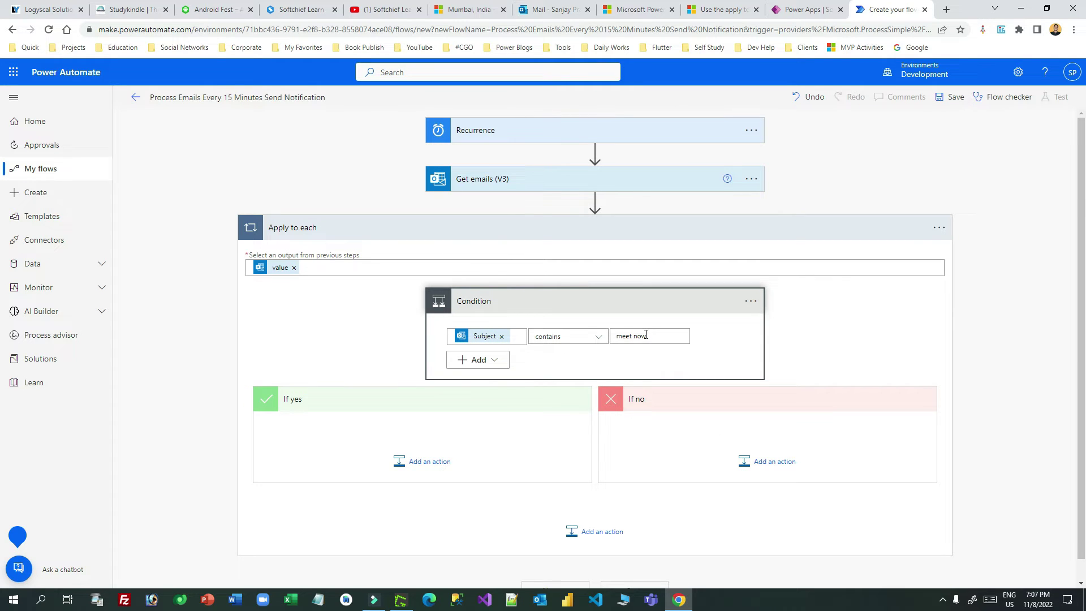
pyautogui.scroll(-1, 646, 335)
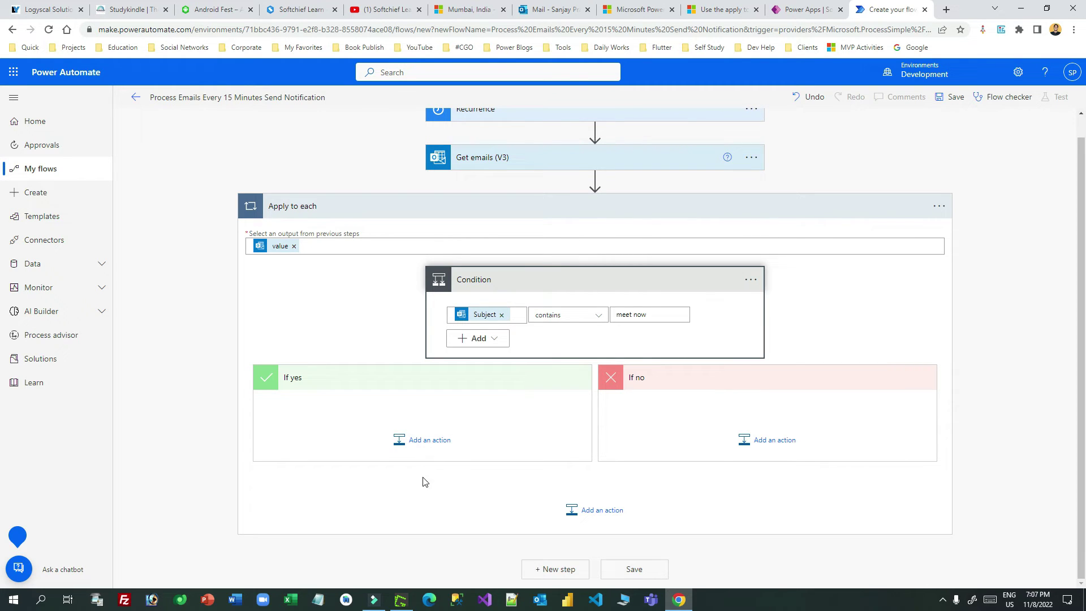
pyautogui.click(400, 599)
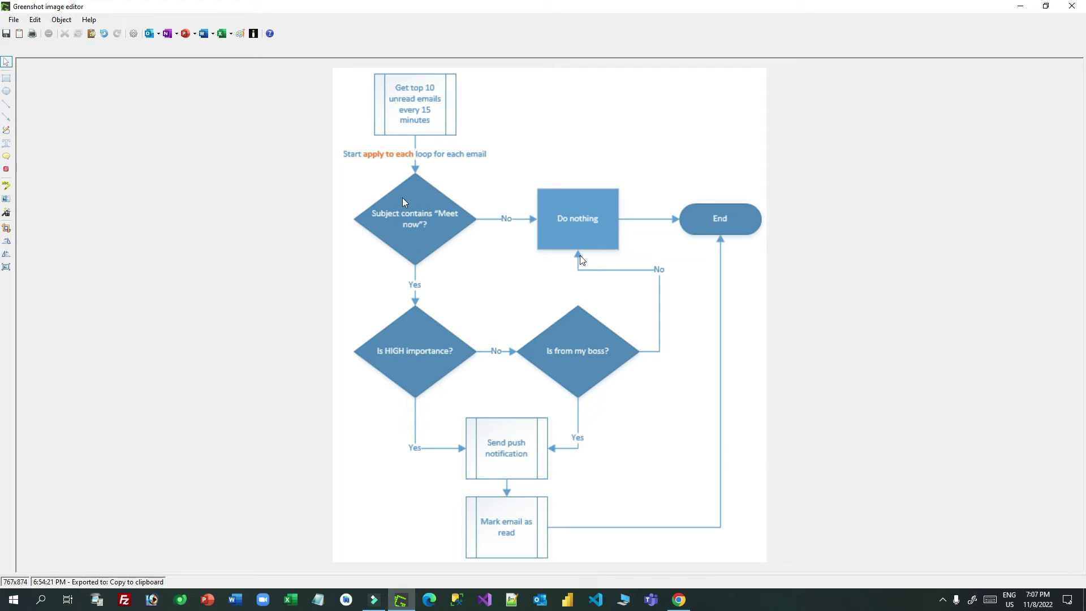
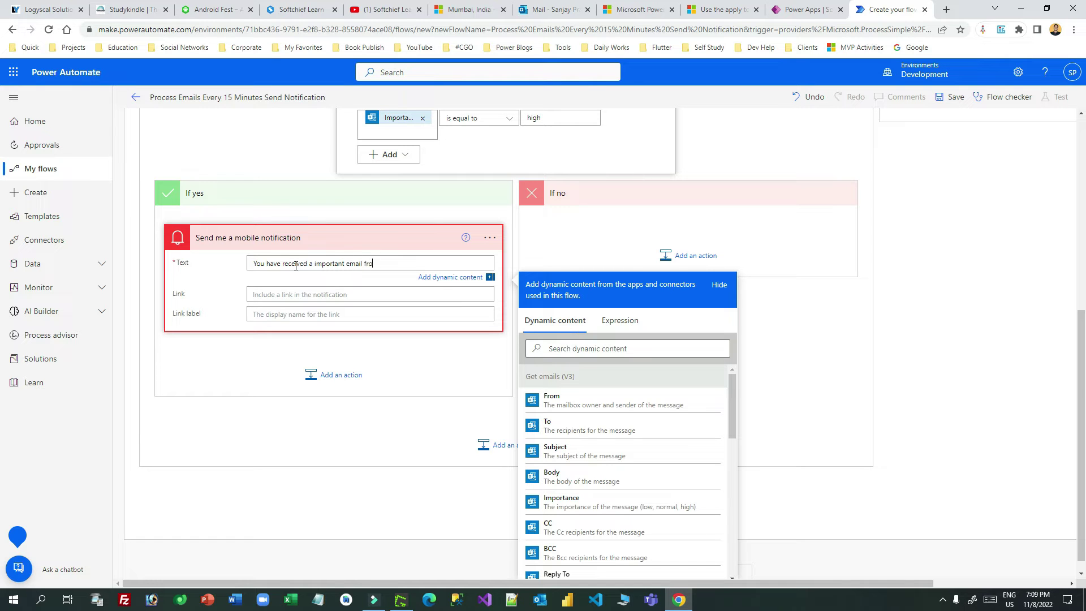
# Step: Add the From sender token to the notification text and leave the Link field empty
pyautogui.click(577, 401)
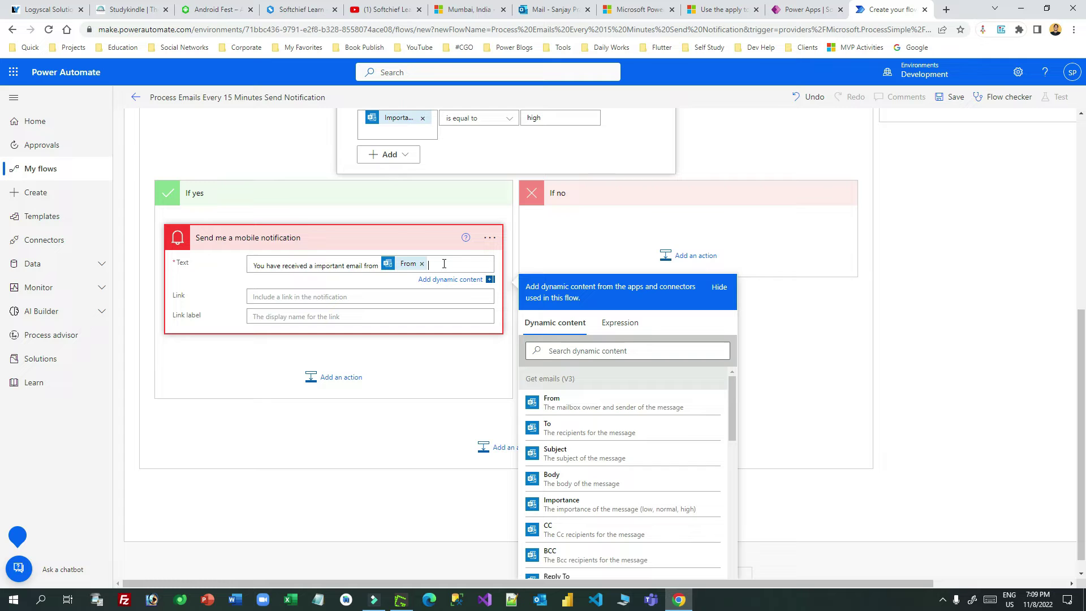
pyautogui.scroll(-6, 642, 411)
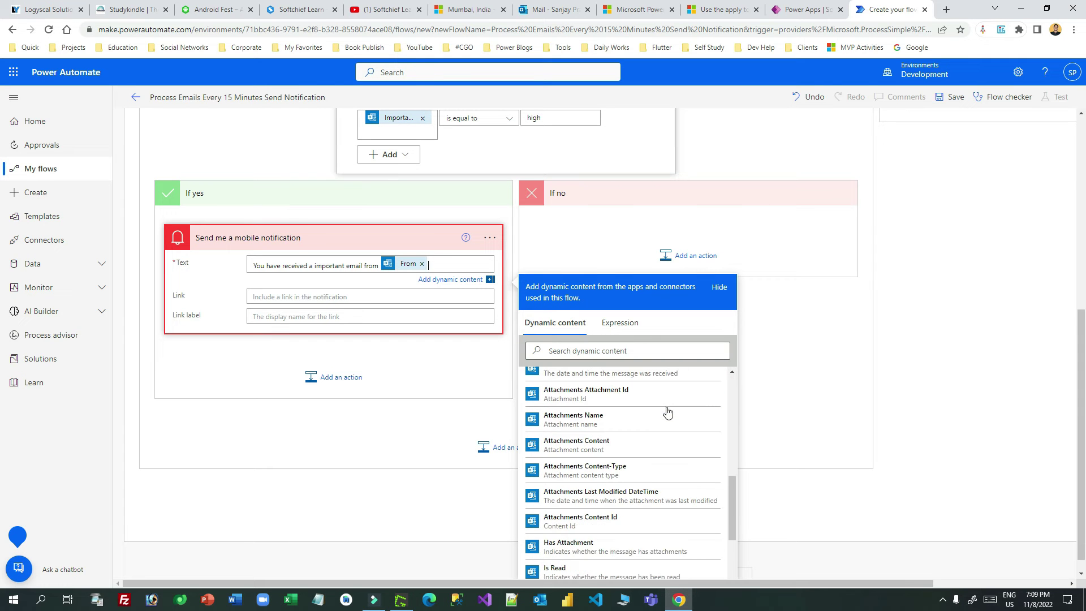
pyautogui.click(278, 297)
pyautogui.write('Ceh')
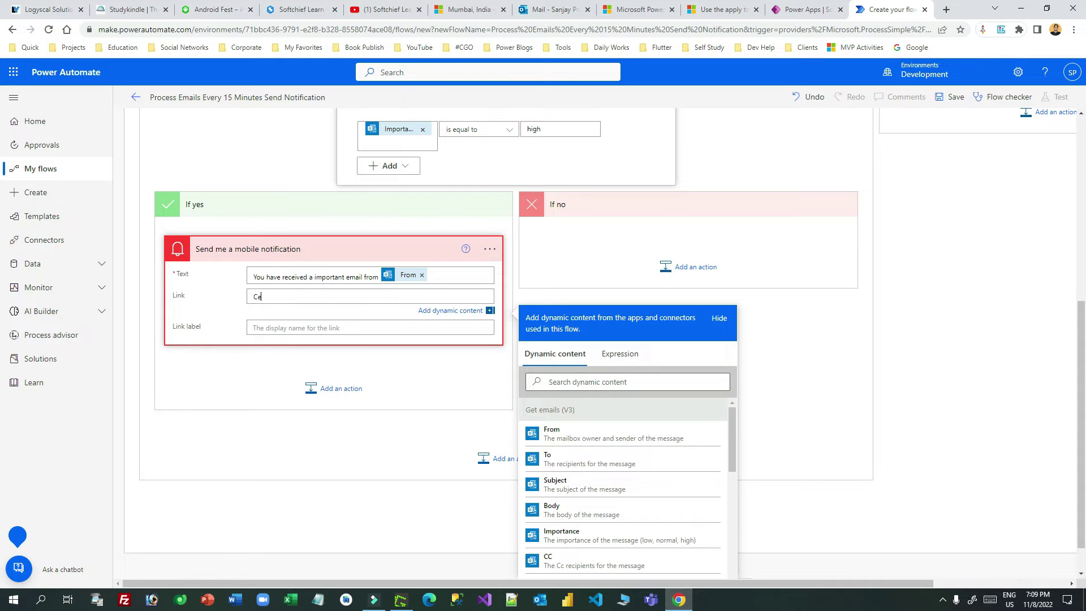
pyautogui.scroll(-5, 680, 460)
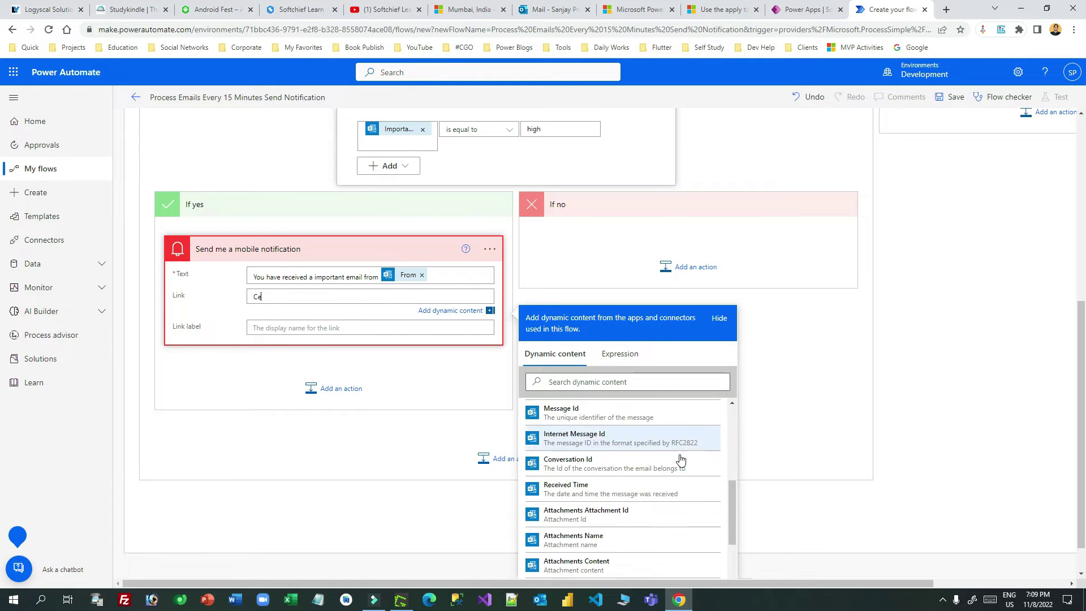
pyautogui.scroll(-4, 680, 460)
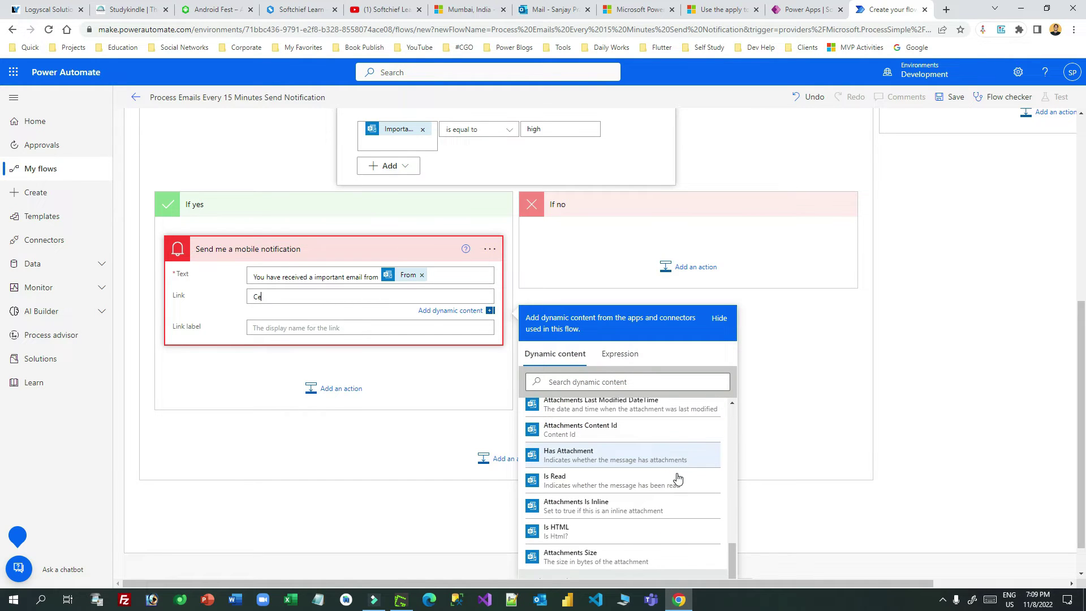
pyautogui.scroll(2, 678, 479)
pyautogui.moveTo(281, 296); pyautogui.dragTo(238, 300)
pyautogui.write('E')
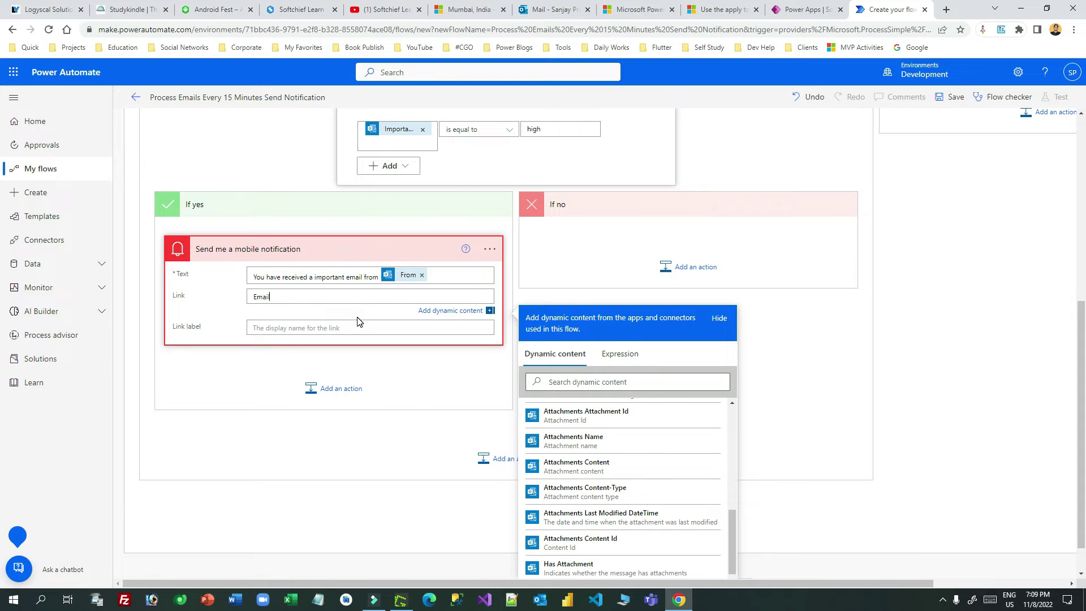
pyautogui.press('BackSpace')
# Step: Set the link label to 'Email From :' + From, then ', Date Time :' + Received Time
pyautogui.click(265, 326)
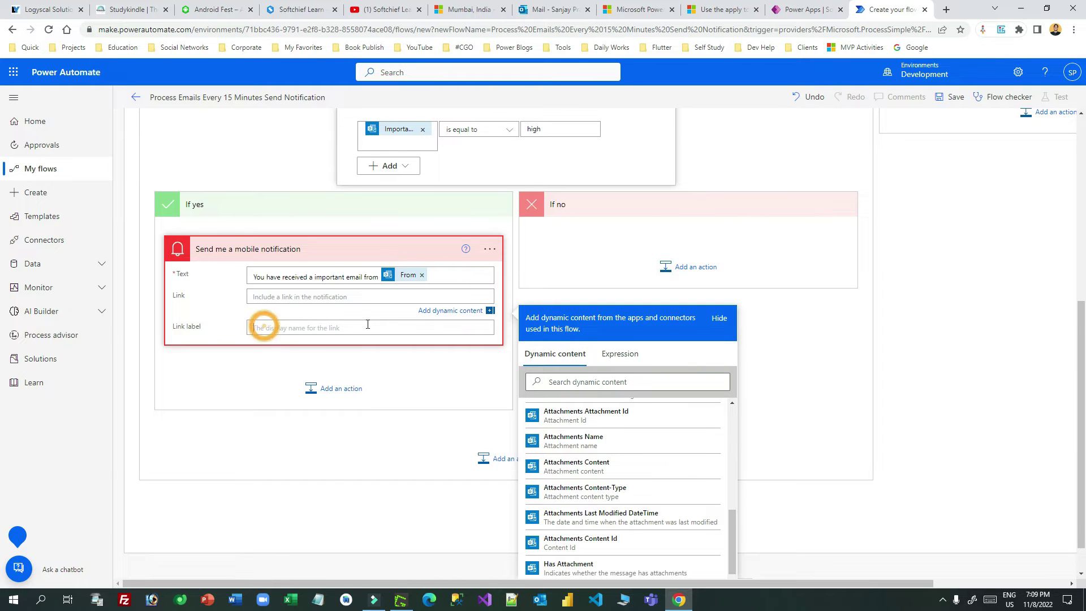
pyautogui.write('Email From :')
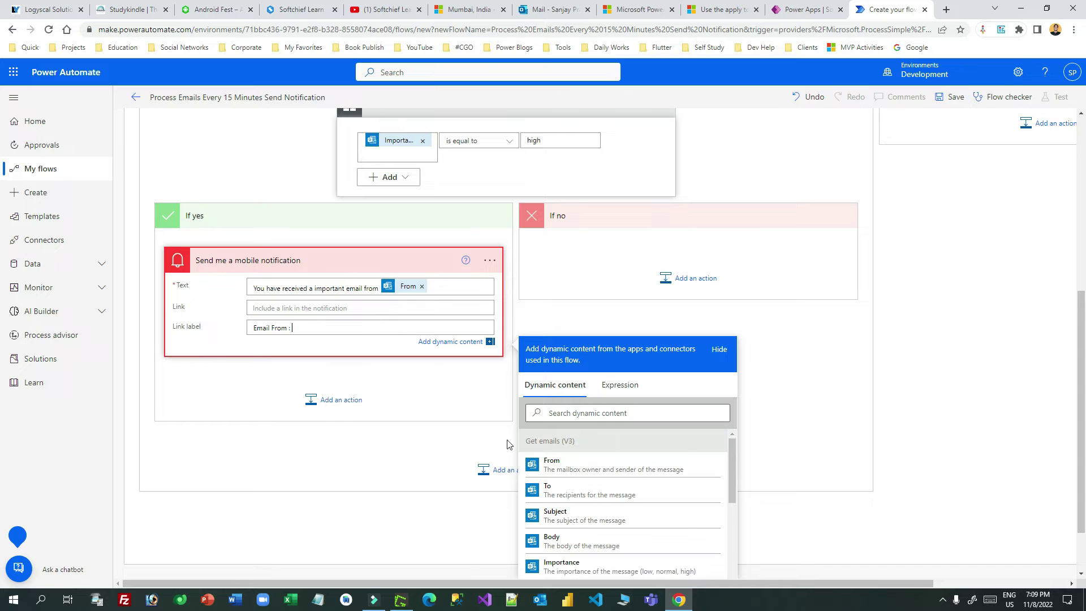
pyautogui.click(565, 465)
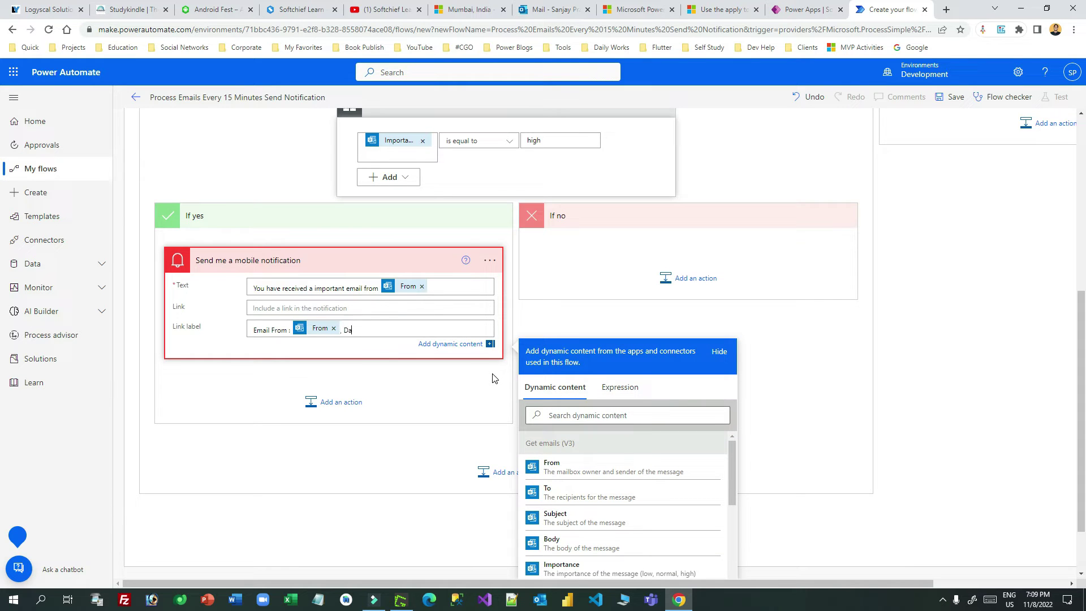
pyautogui.write(', Date Time :')
pyautogui.click(587, 416)
pyautogui.write('rece')
pyautogui.click(579, 468)
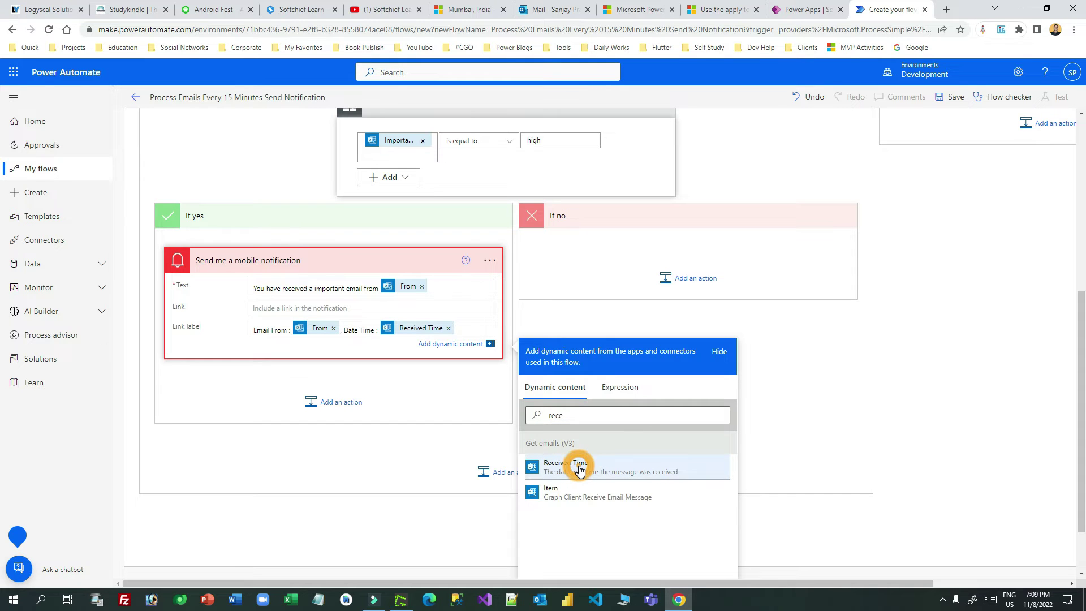
pyautogui.click(417, 386)
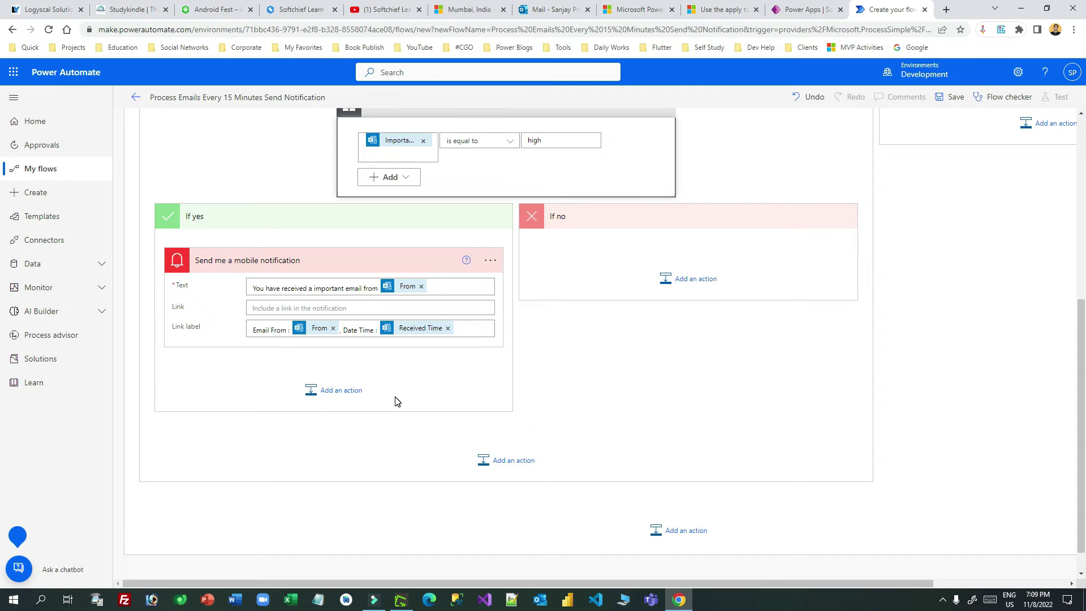
# Step: Add an Office 365 Outlook 'Mark as read or unread (V3)' action below the mobile notification
pyautogui.click(338, 395)
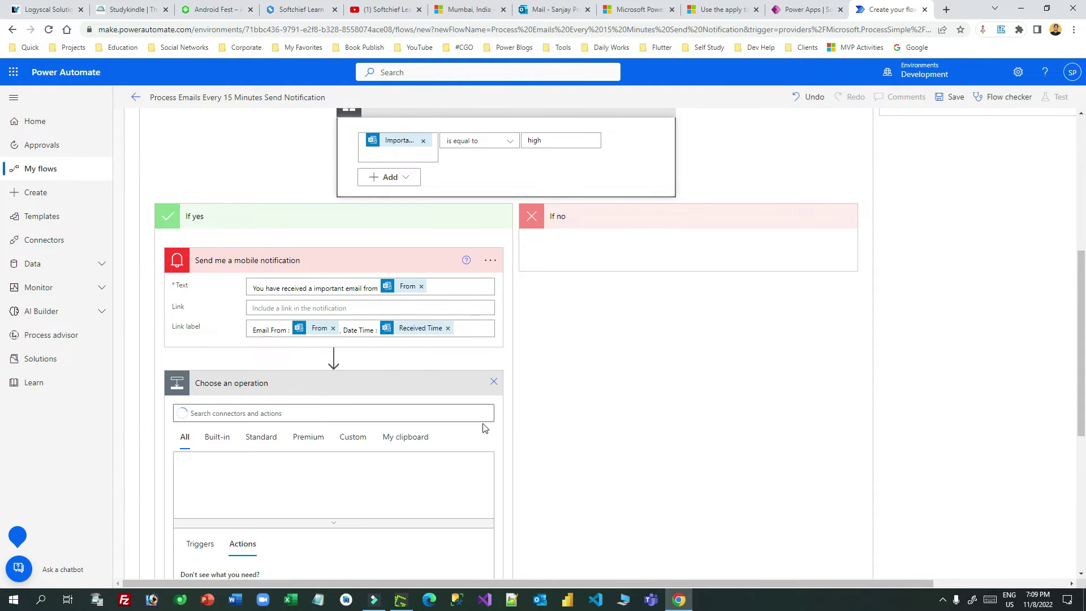
pyautogui.click(356, 341)
pyautogui.write('outlook')
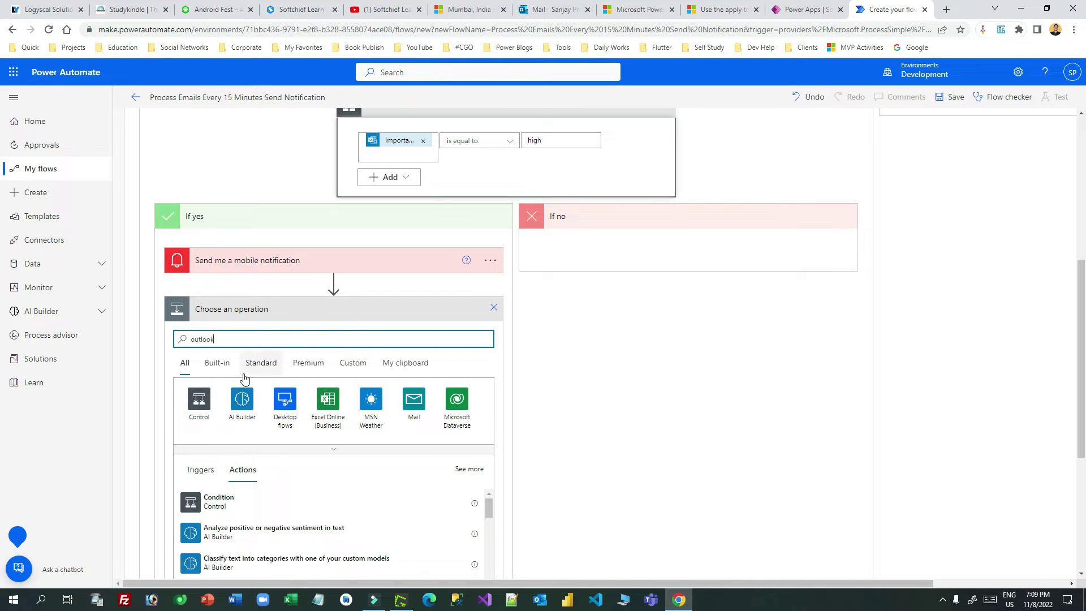
pyautogui.click(200, 403)
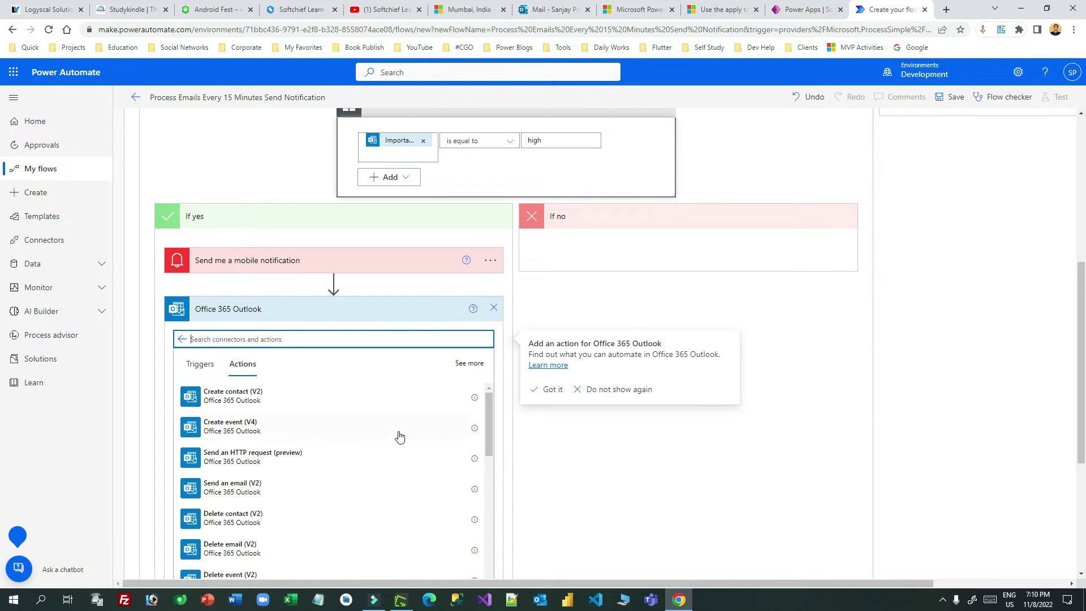
pyautogui.moveTo(491, 419); pyautogui.dragTo(477, 572)
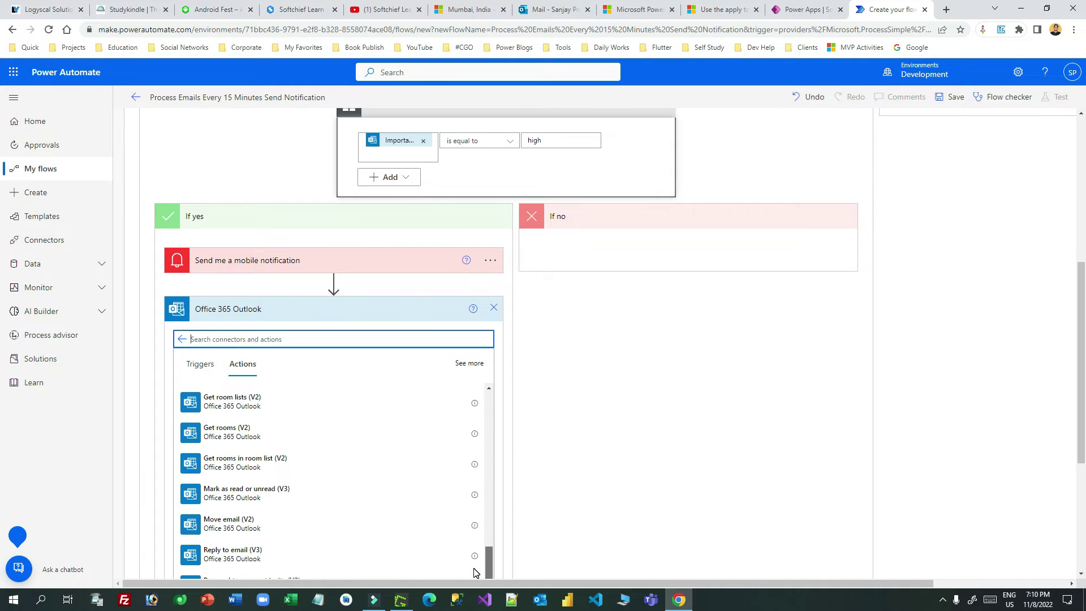
pyautogui.click(294, 497)
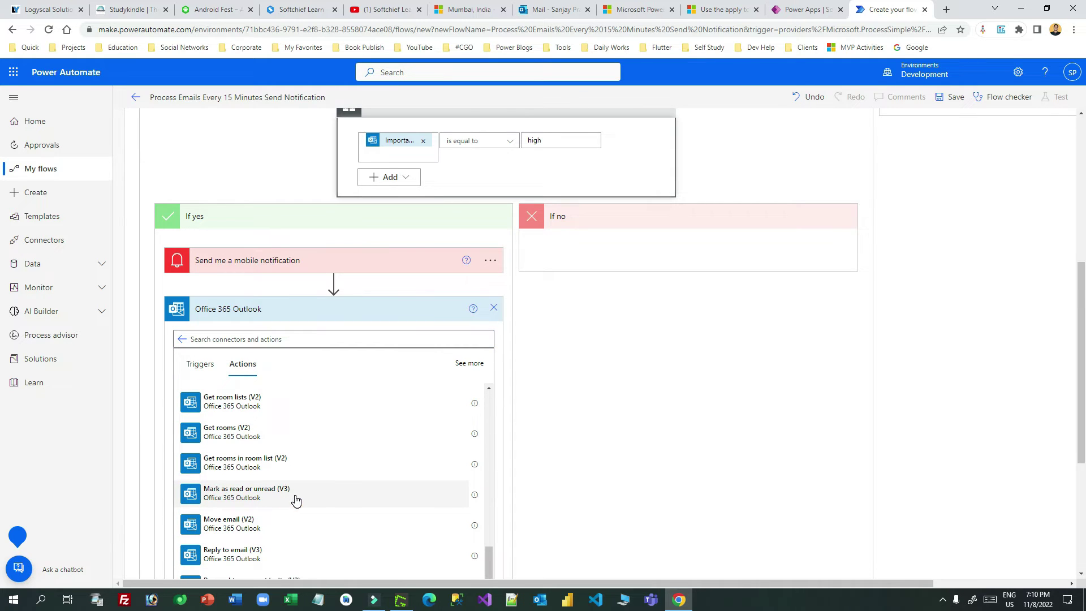
# Step: Set the mark-as-read step's Message Id to the email's Message Id and Mark as to Yes
pyautogui.click(327, 334)
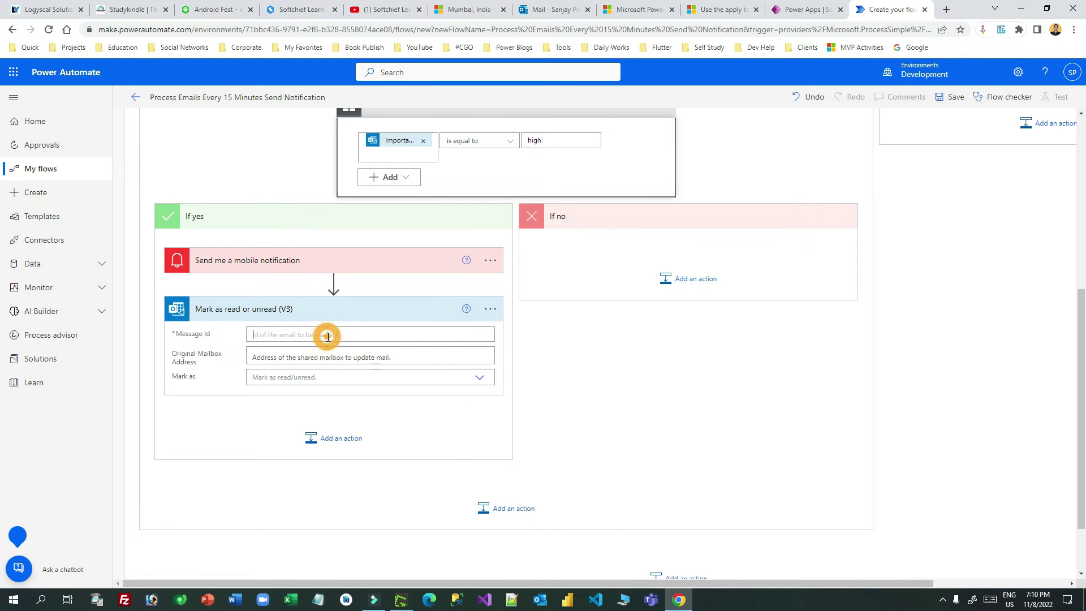
pyautogui.click(601, 417)
pyautogui.write('mess')
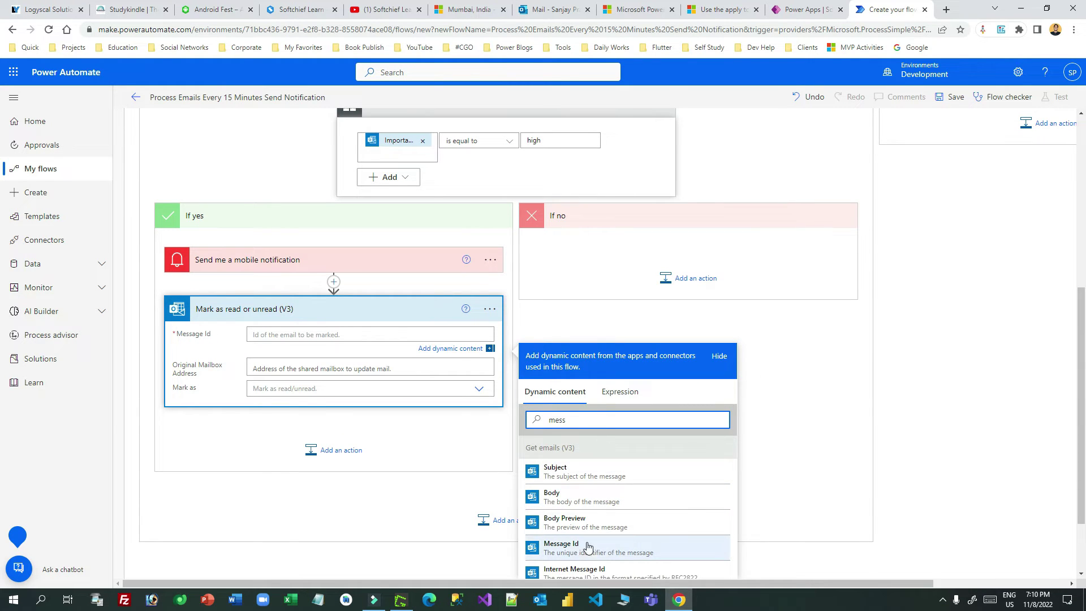
pyautogui.click(586, 548)
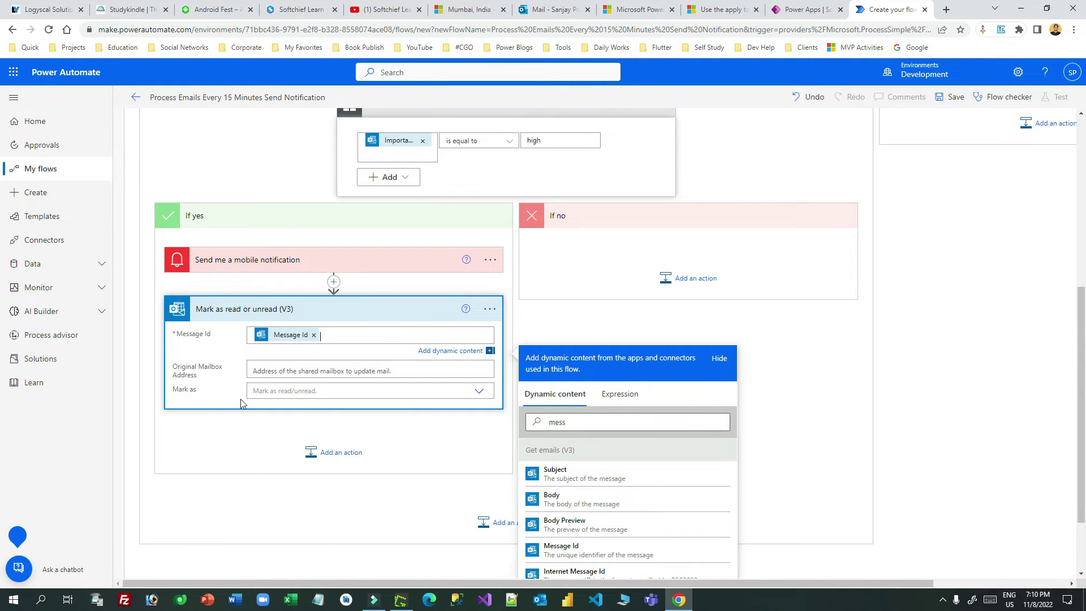
pyautogui.click(304, 394)
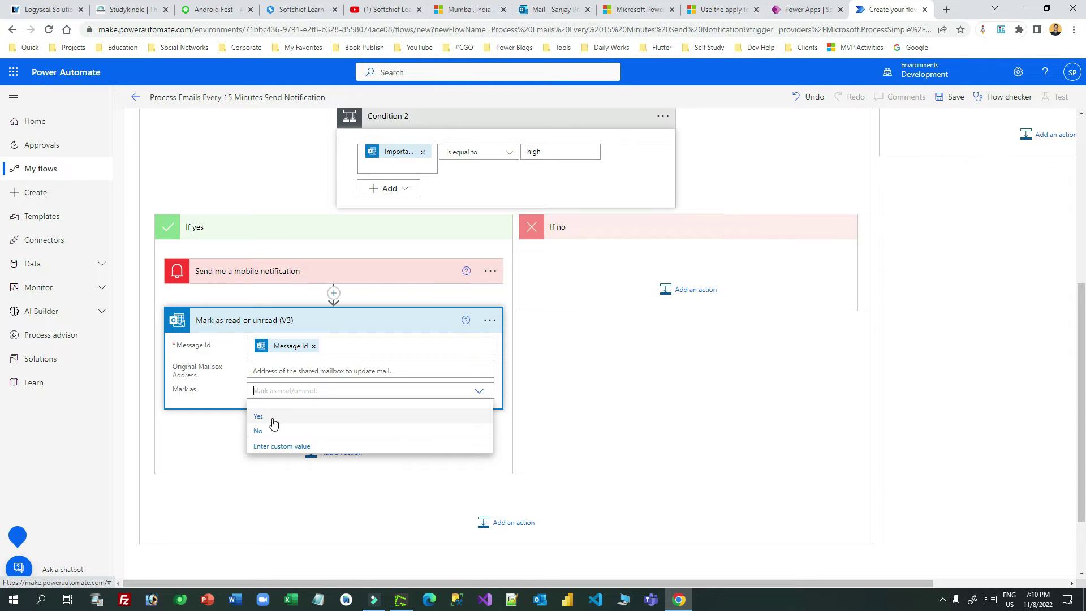
pyautogui.click(272, 419)
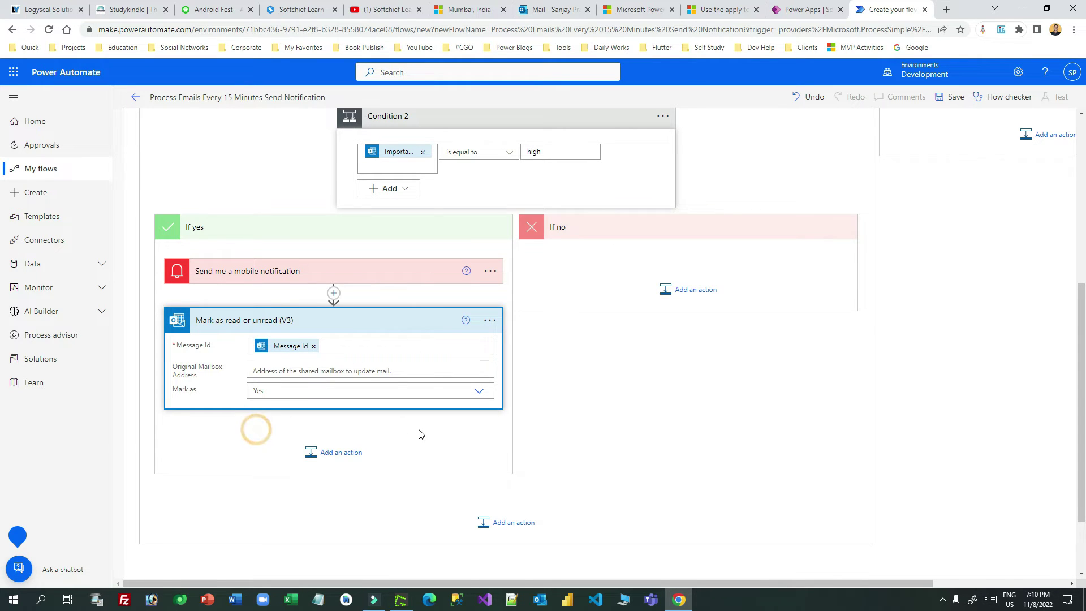
pyautogui.click(400, 599)
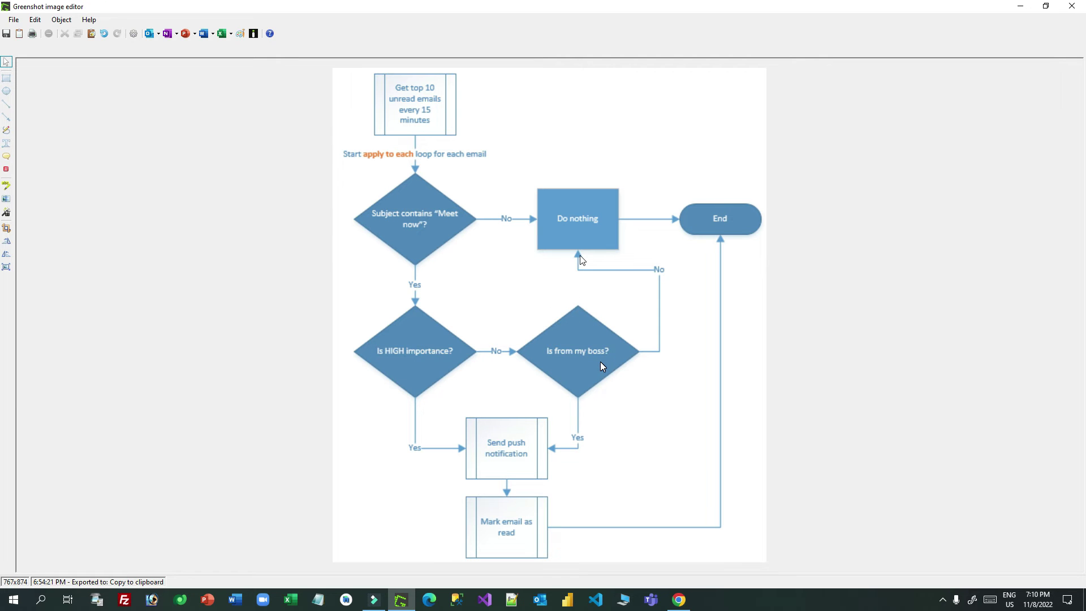
# Step: Check the flowchart in Greenshot, then go back to the Power Automate editor
pyautogui.click(680, 599)
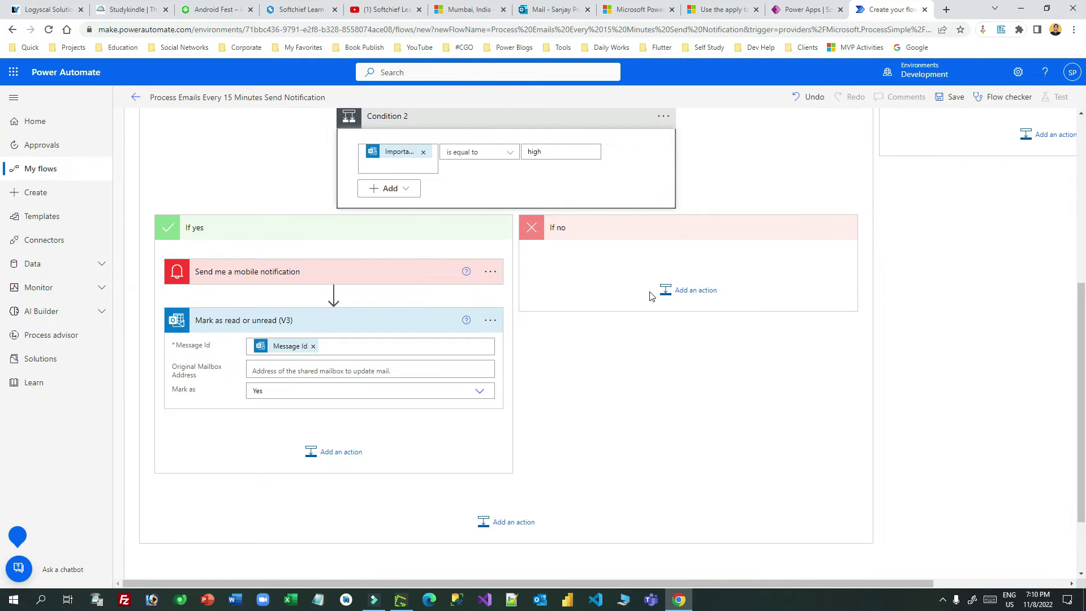
# Step: Start an If no branch step, then back out of the Office 365 Outlook actions
pyautogui.click(695, 290)
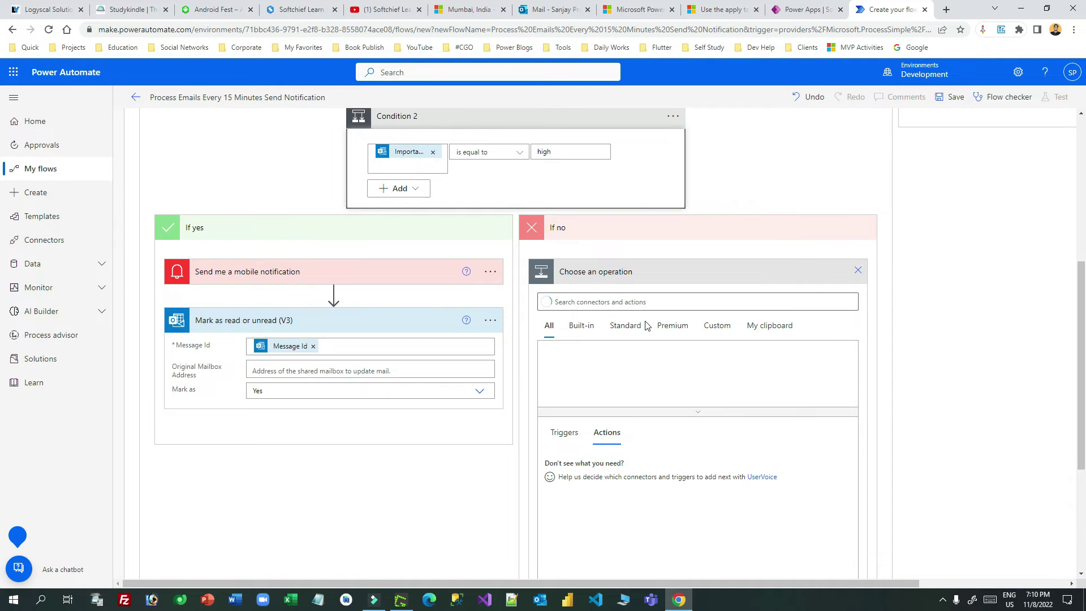
pyautogui.click(634, 303)
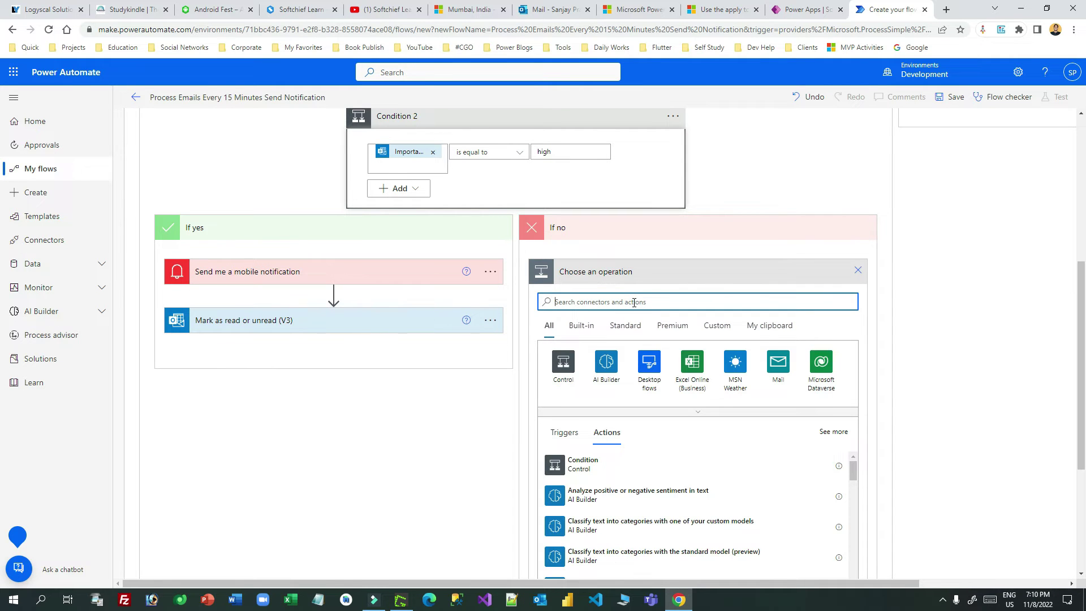
pyautogui.write('office')
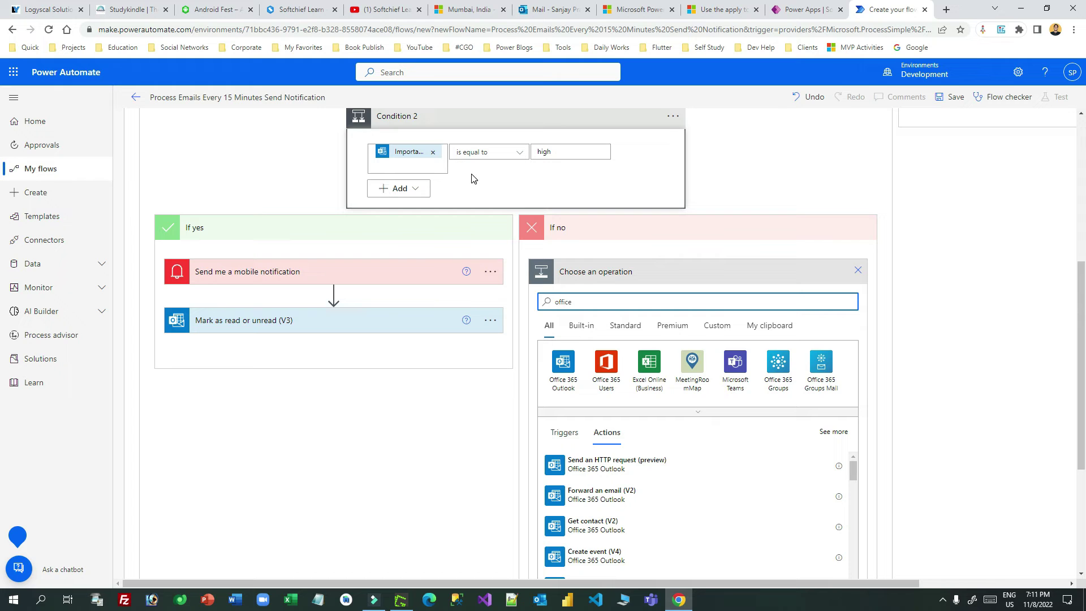
pyautogui.click(564, 363)
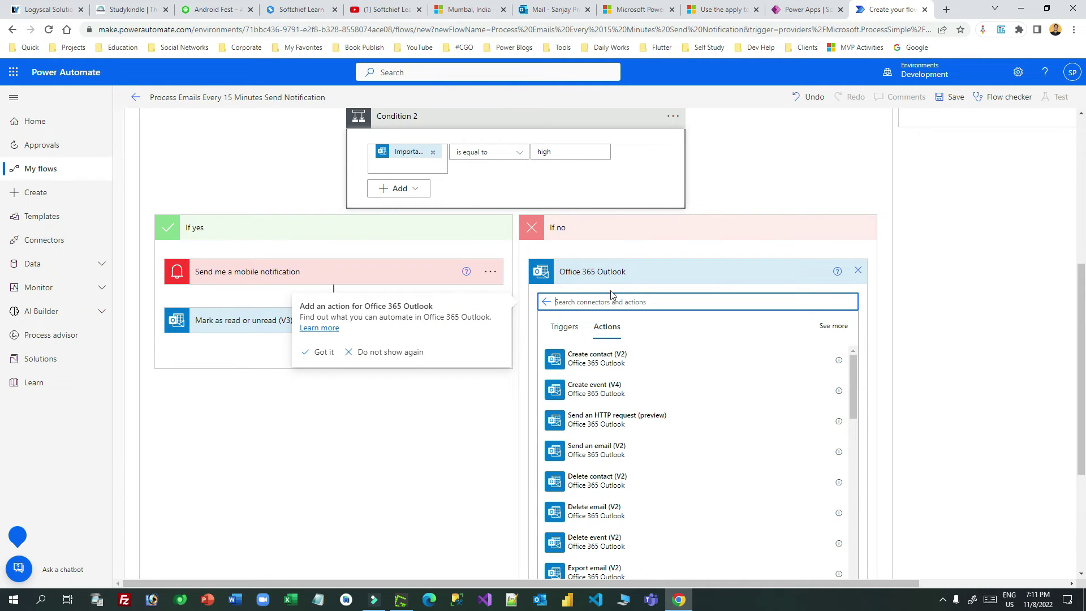
pyautogui.click(858, 271)
# Step: Add the Office 365 Users 'Get manager (V2)' action to the If no branch
pyautogui.click(684, 290)
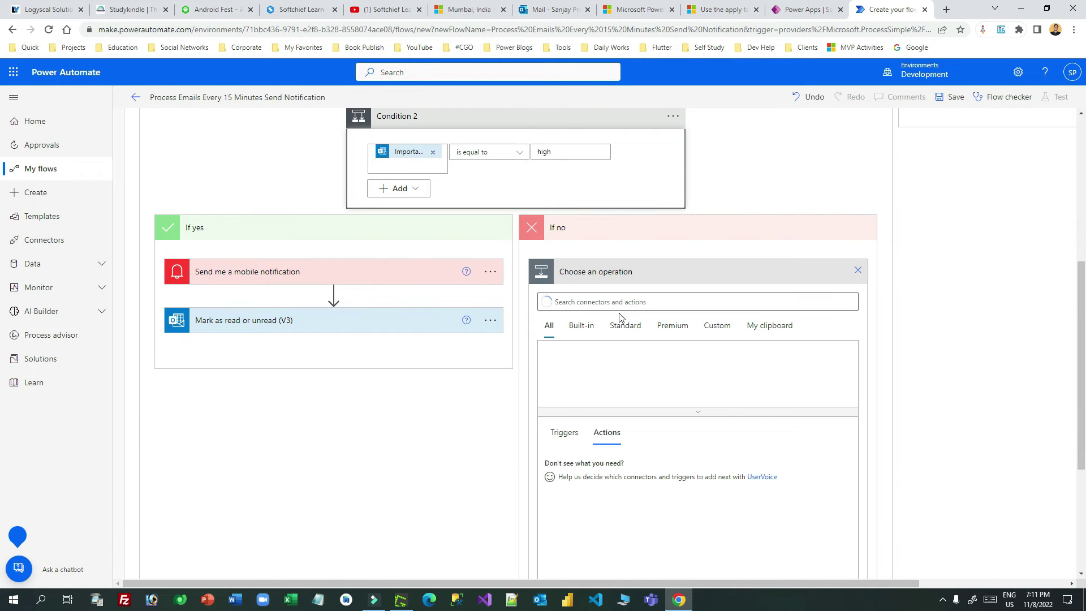
pyautogui.click(614, 302)
pyautogui.write('offic')
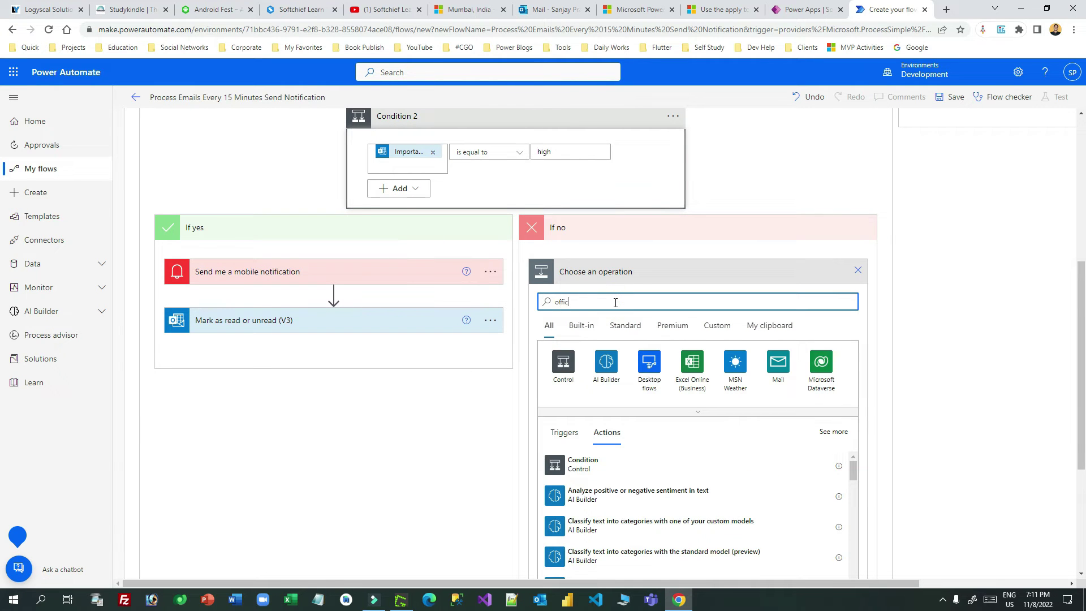
pyautogui.write('e')
pyautogui.click(605, 362)
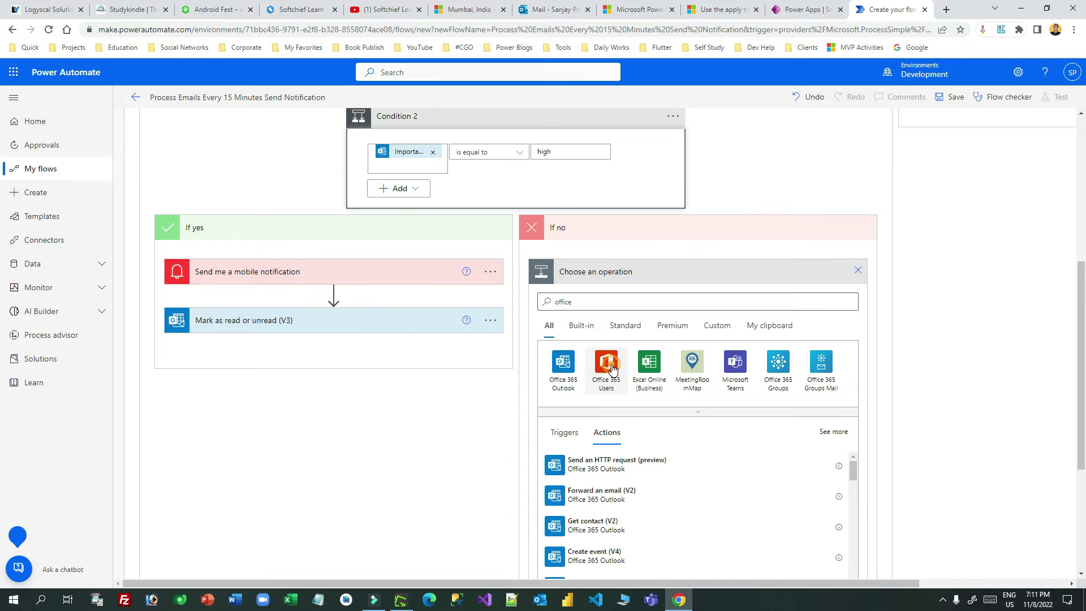
pyautogui.moveTo(850, 420); pyautogui.dragTo(855, 523)
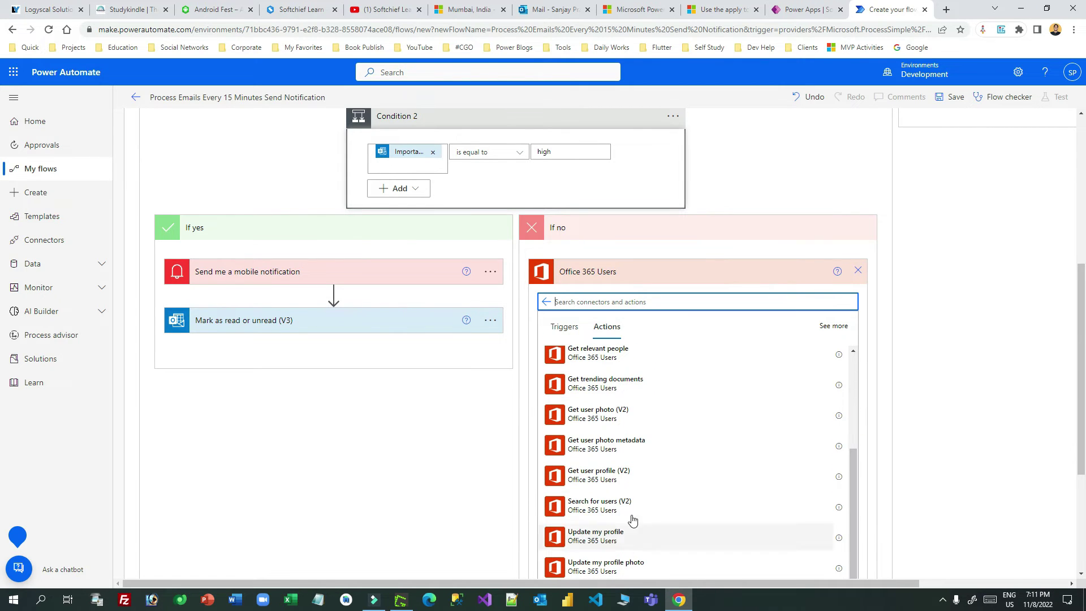
pyautogui.scroll(2, 660, 458)
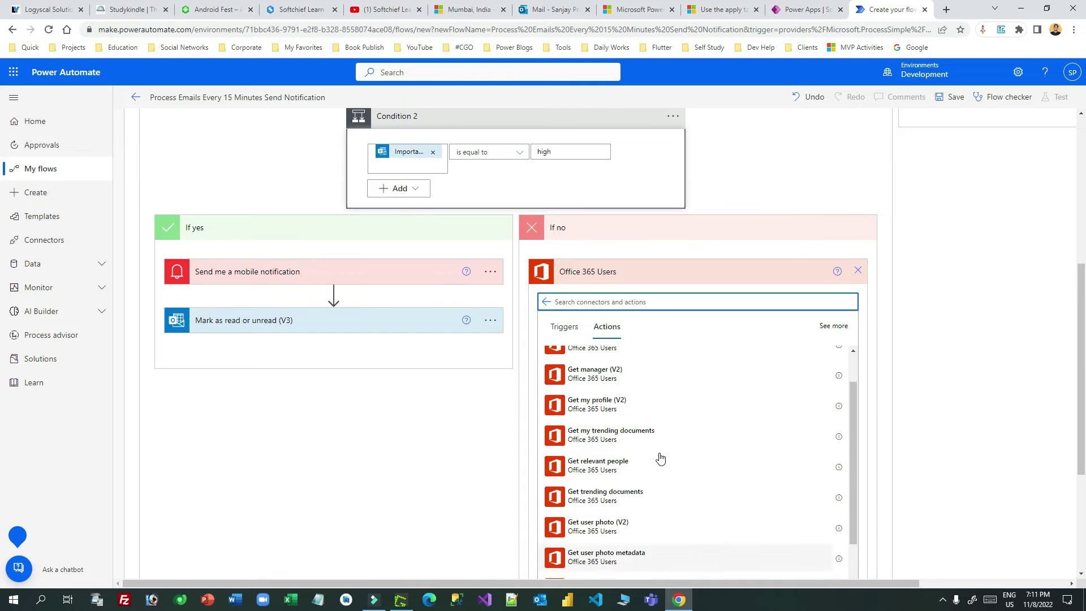
pyautogui.click(692, 419)
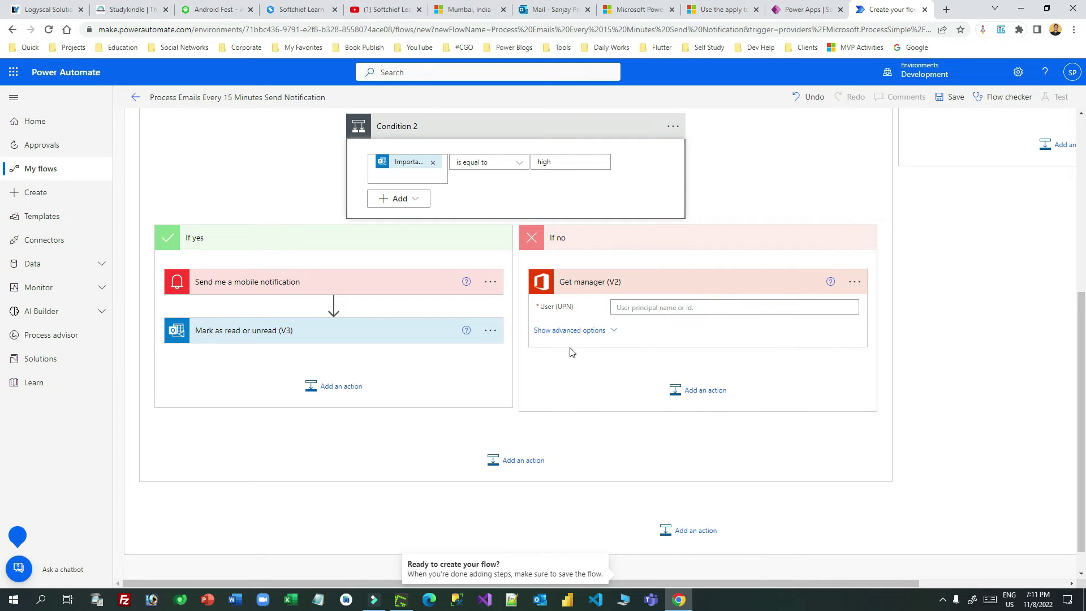
# Step: Set Get manager's User (UPN) to the email's To recipients
pyautogui.click(657, 307)
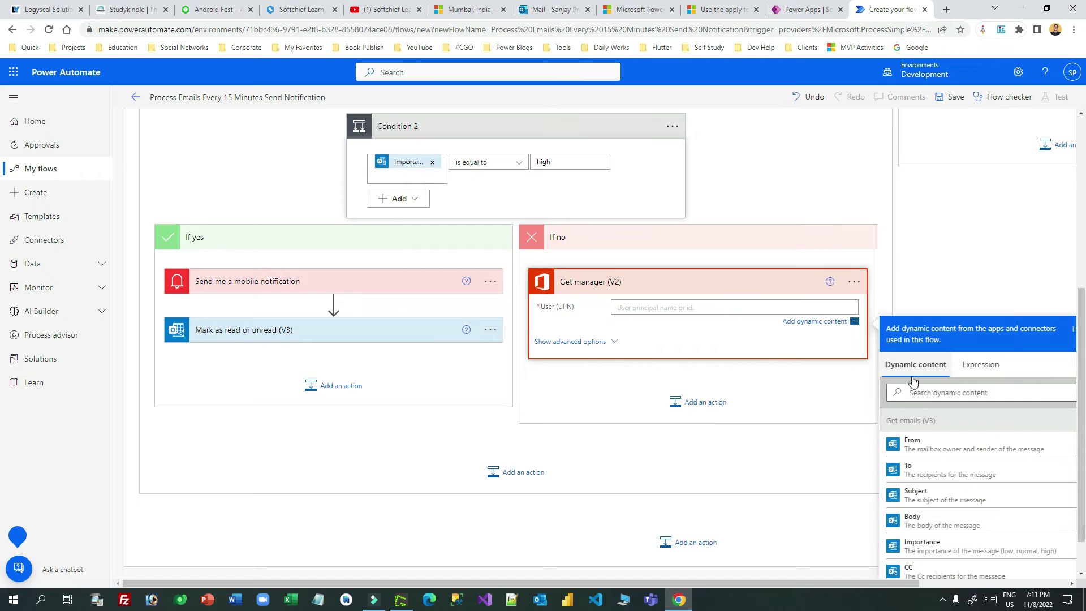
pyautogui.click(942, 391)
pyautogui.write('to')
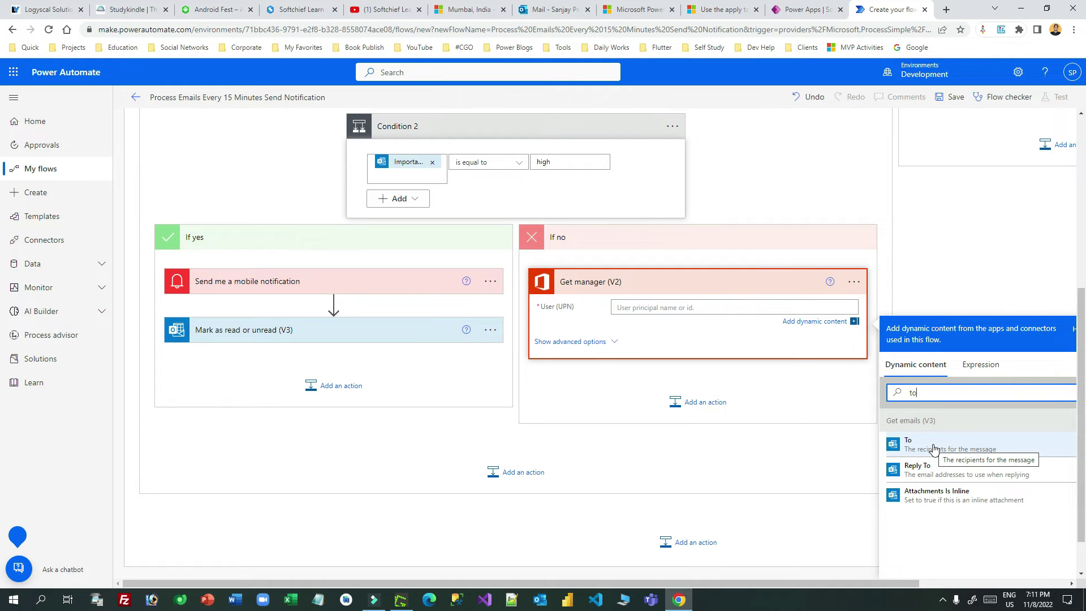
pyautogui.click(934, 447)
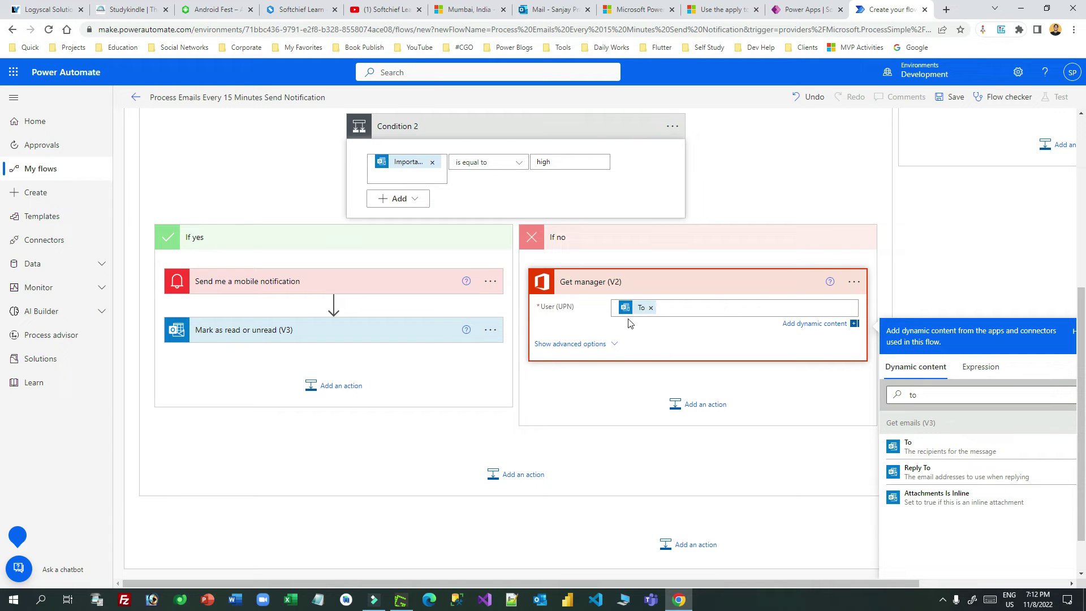
pyautogui.moveTo(637, 308)
pyautogui.click(786, 377)
# Step: Add a Control Condition step (Condition 3) after Get manager
pyautogui.click(688, 409)
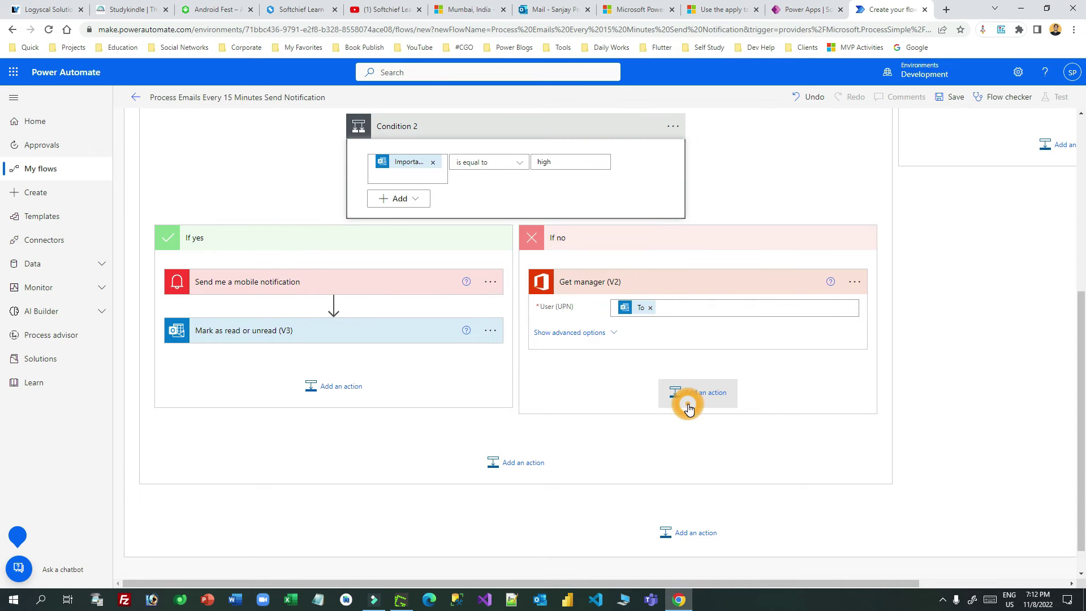
pyautogui.click(565, 425)
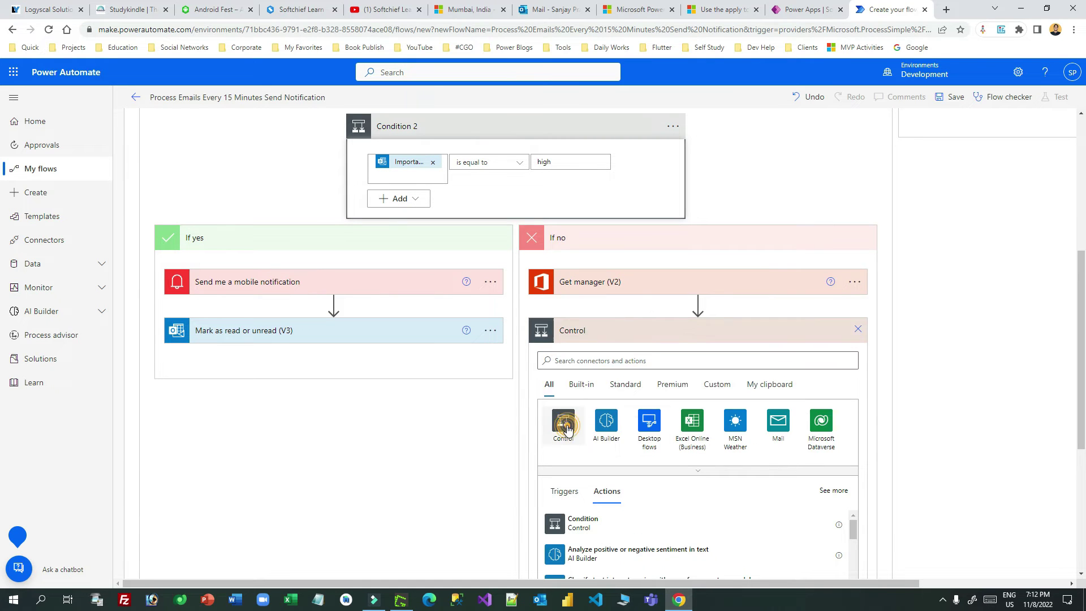
pyautogui.click(589, 419)
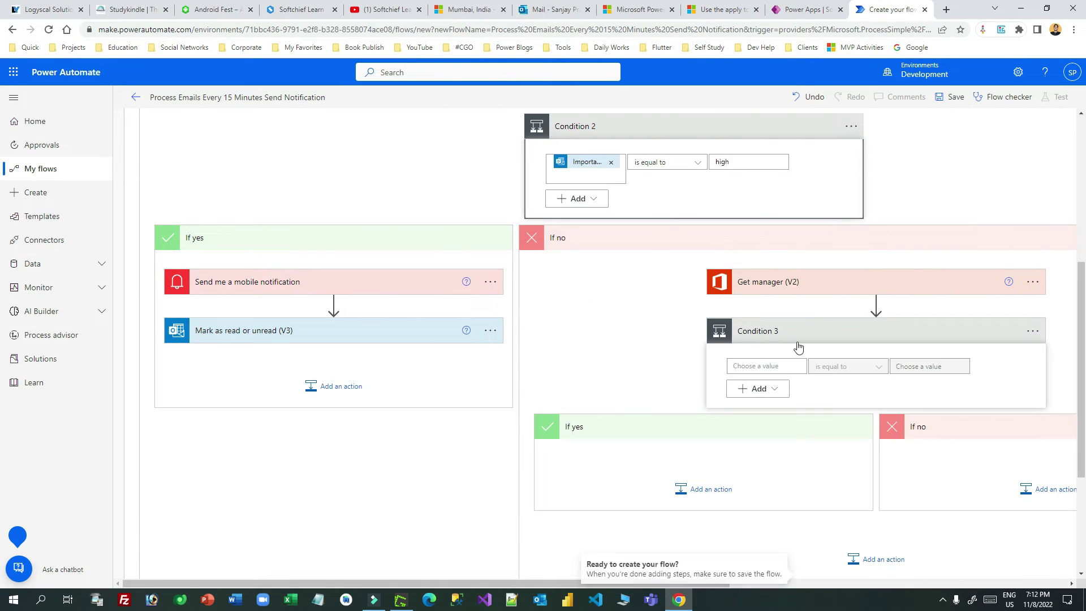
pyautogui.moveTo(577, 582); pyautogui.dragTo(722, 586)
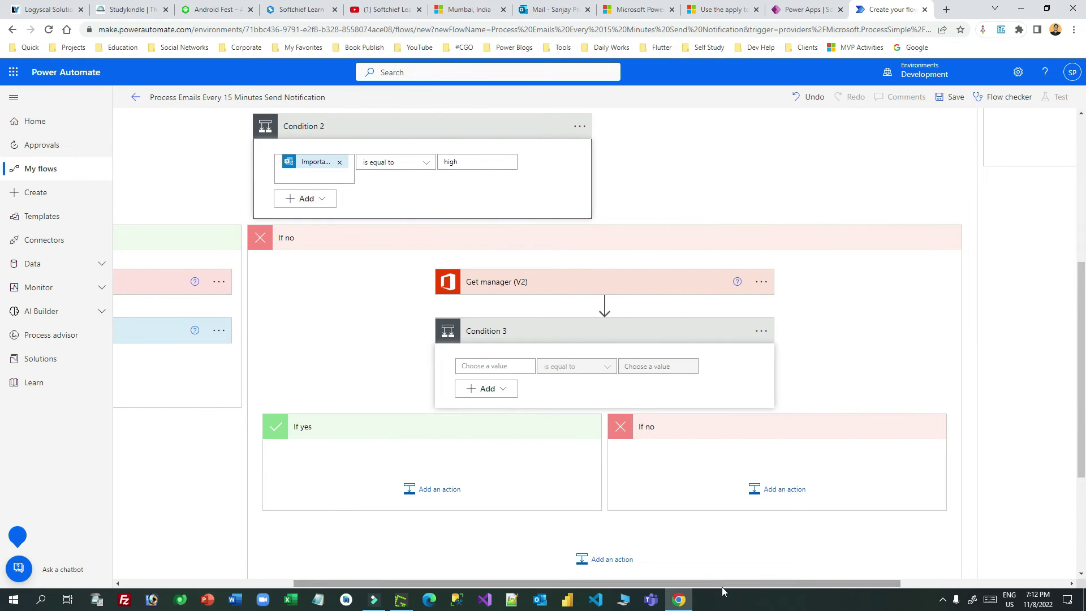
# Step: Set Condition 3's first value to the manager's Mail
pyautogui.click(504, 366)
pyautogui.click(639, 450)
pyautogui.write('mail')
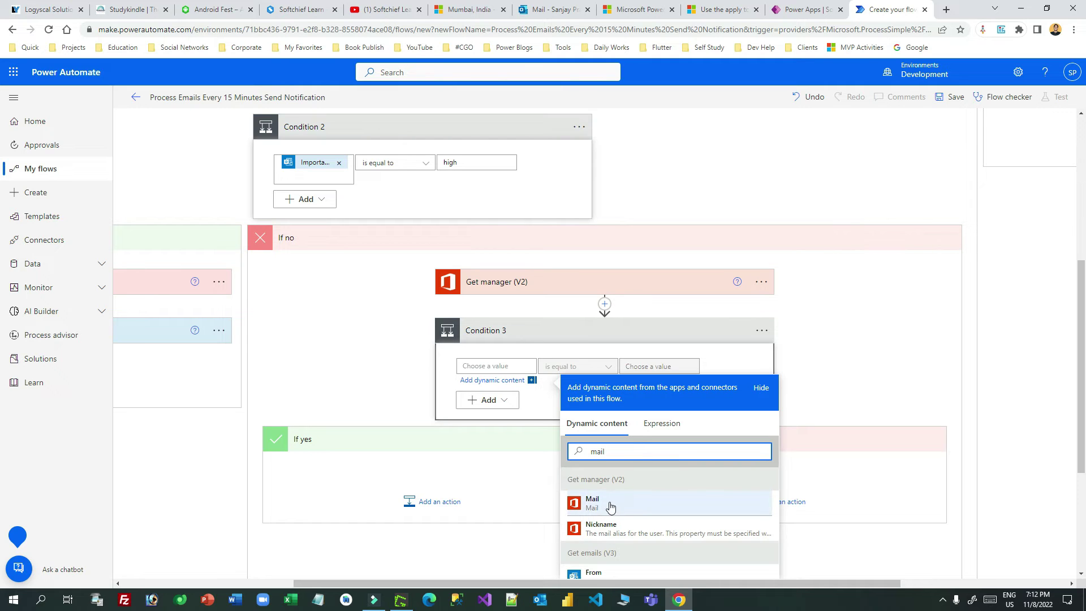
pyautogui.click(694, 510)
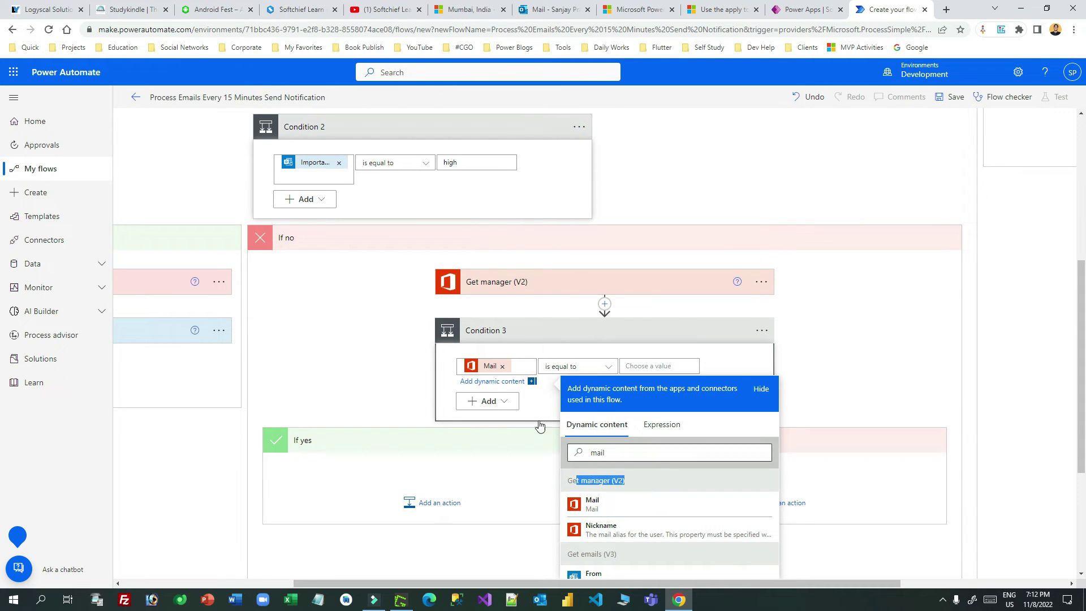
# Step: Compare it, with 'is equal to', against the email's From sender
pyautogui.click(656, 366)
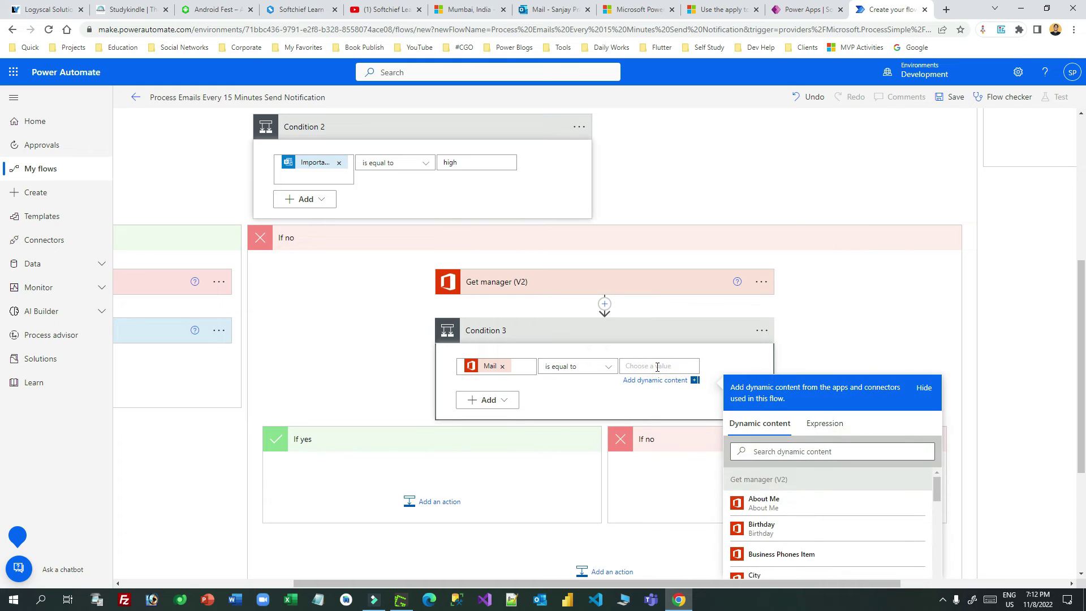
pyautogui.click(774, 452)
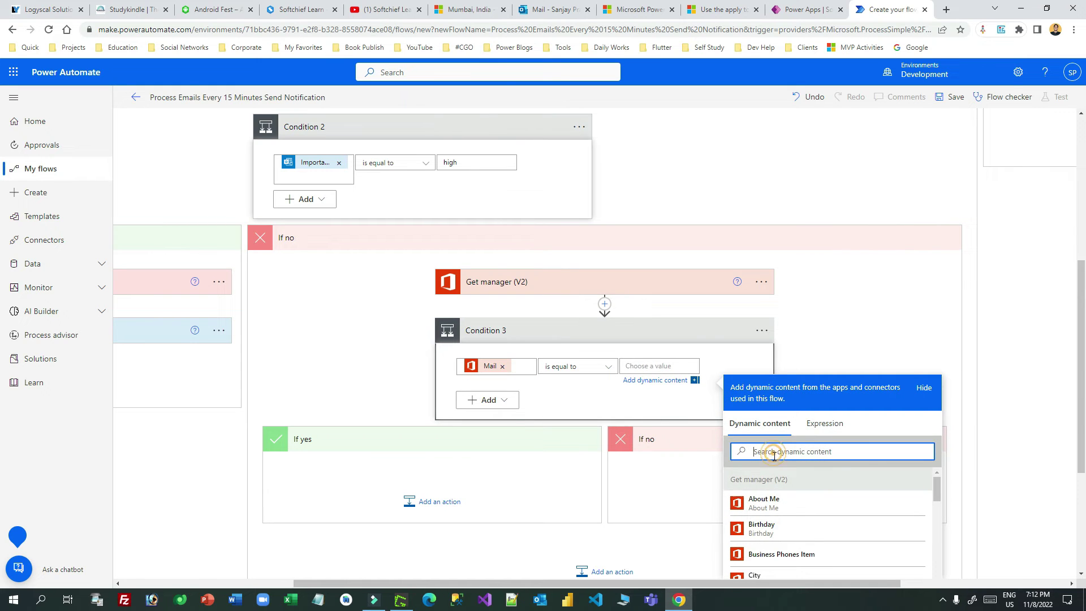
pyautogui.write('fr')
pyautogui.doubleClick(776, 450)
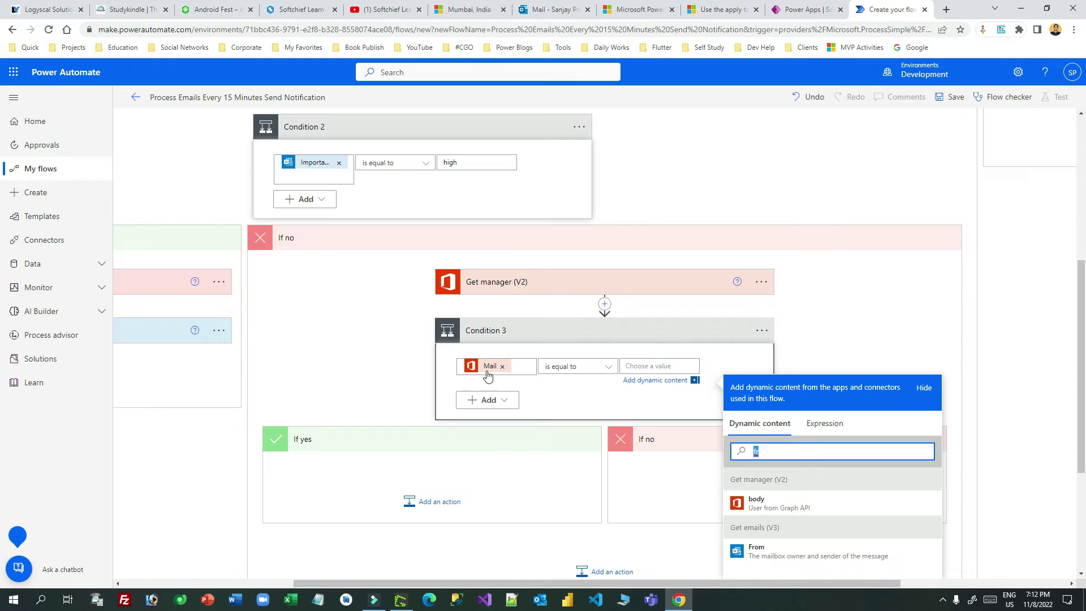
pyautogui.write('om')
pyautogui.scroll(-2, 788, 552)
pyautogui.click(798, 440)
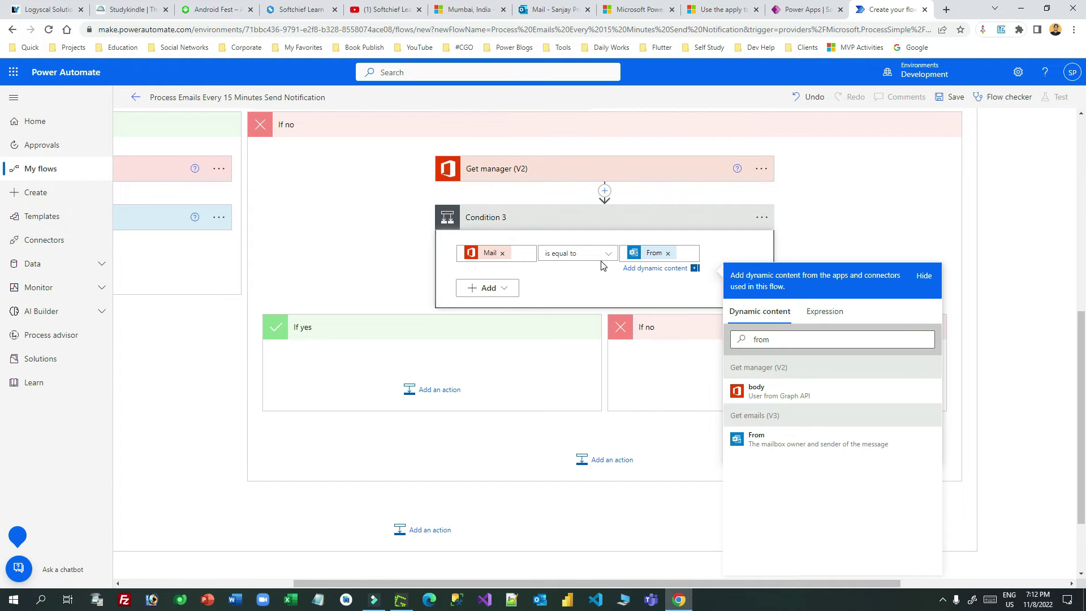
pyautogui.click(579, 280)
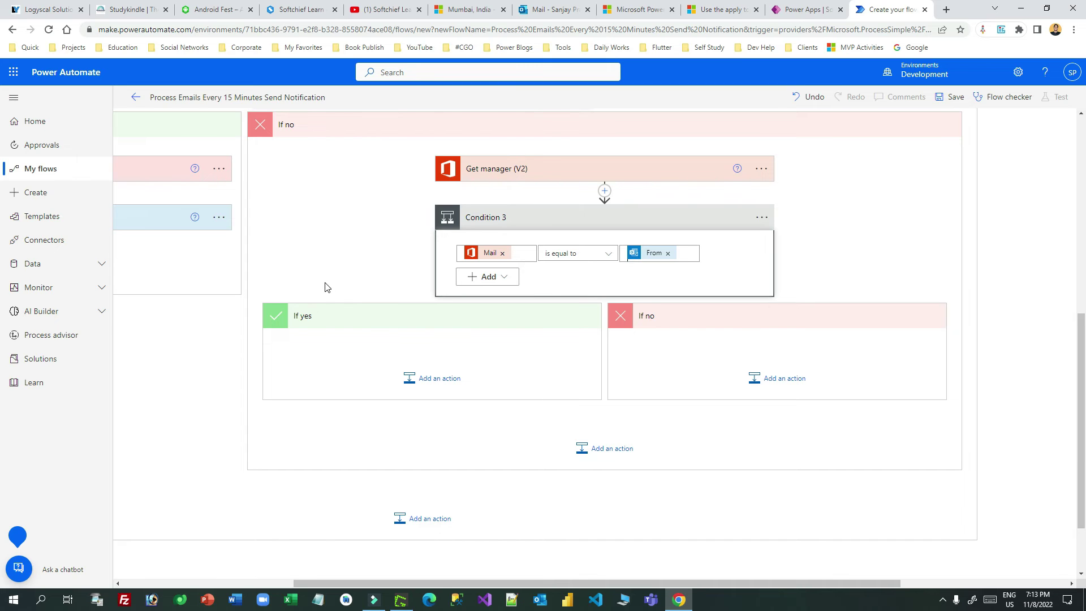
pyautogui.moveTo(440, 583); pyautogui.dragTo(272, 575)
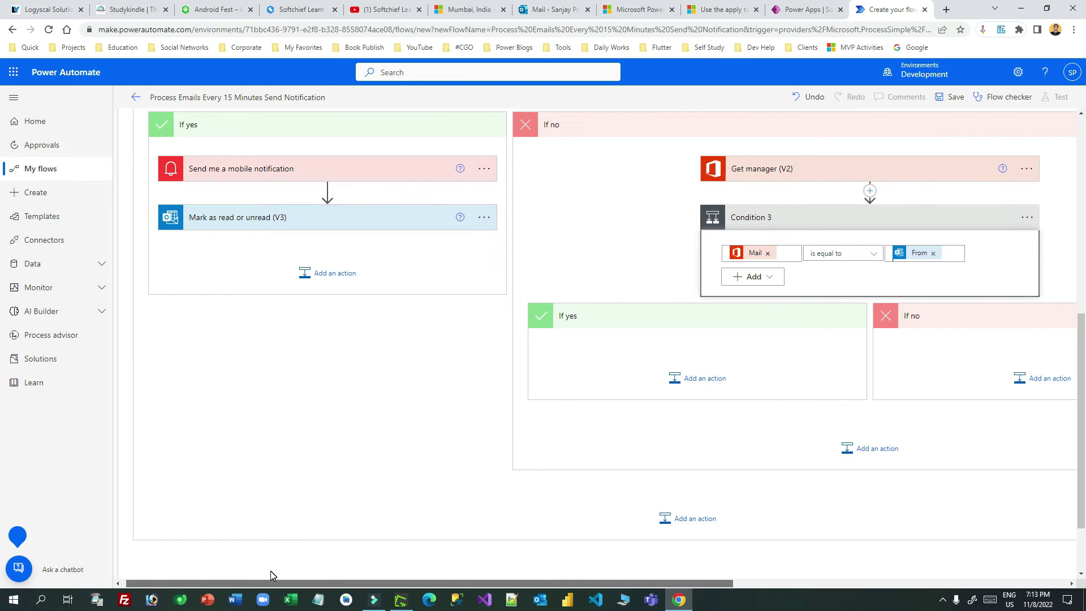
# Step: Copy the mobile notification step and paste it into Condition 3's If yes branch
pyautogui.click(483, 169)
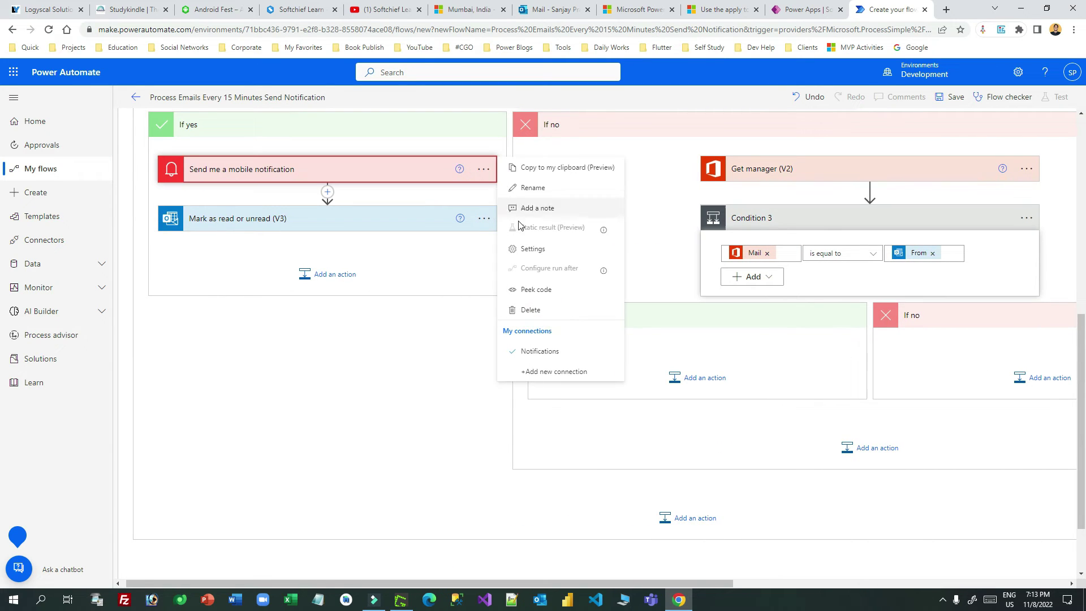
pyautogui.click(557, 171)
pyautogui.click(719, 376)
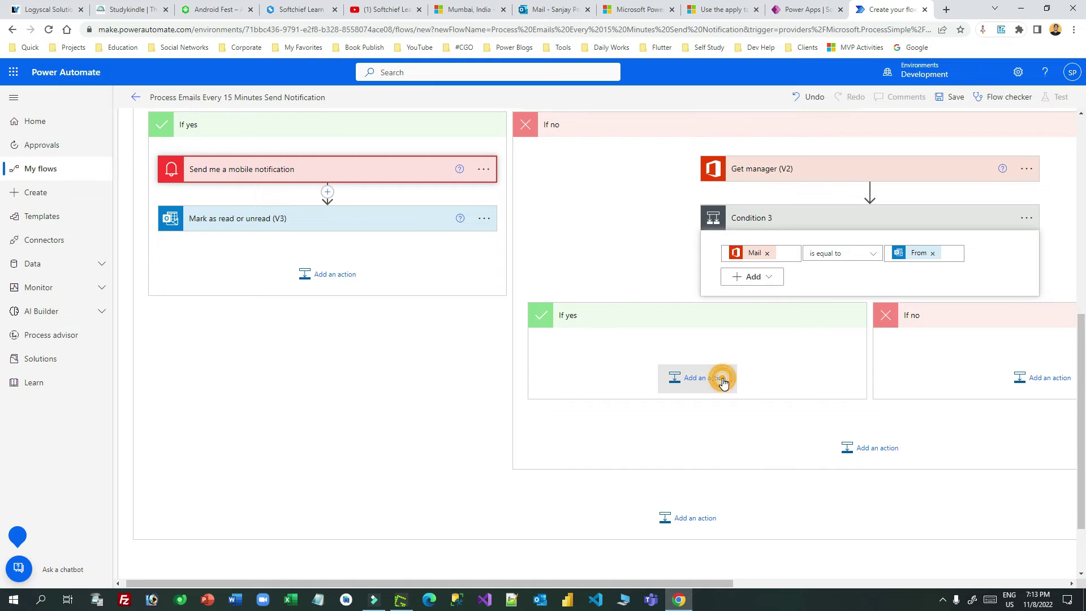
pyautogui.click(795, 421)
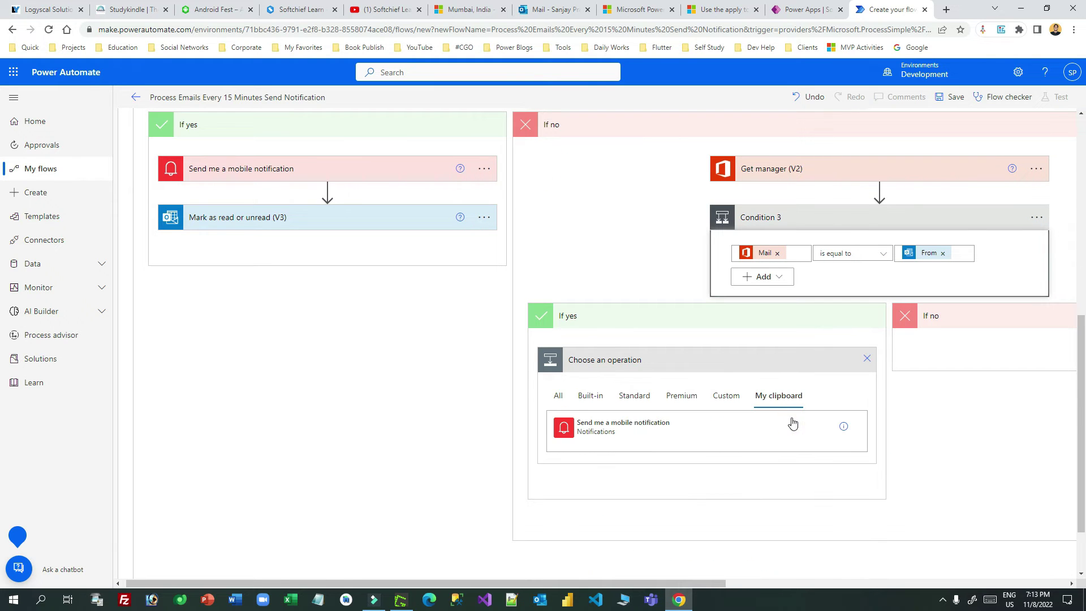
pyautogui.click(638, 432)
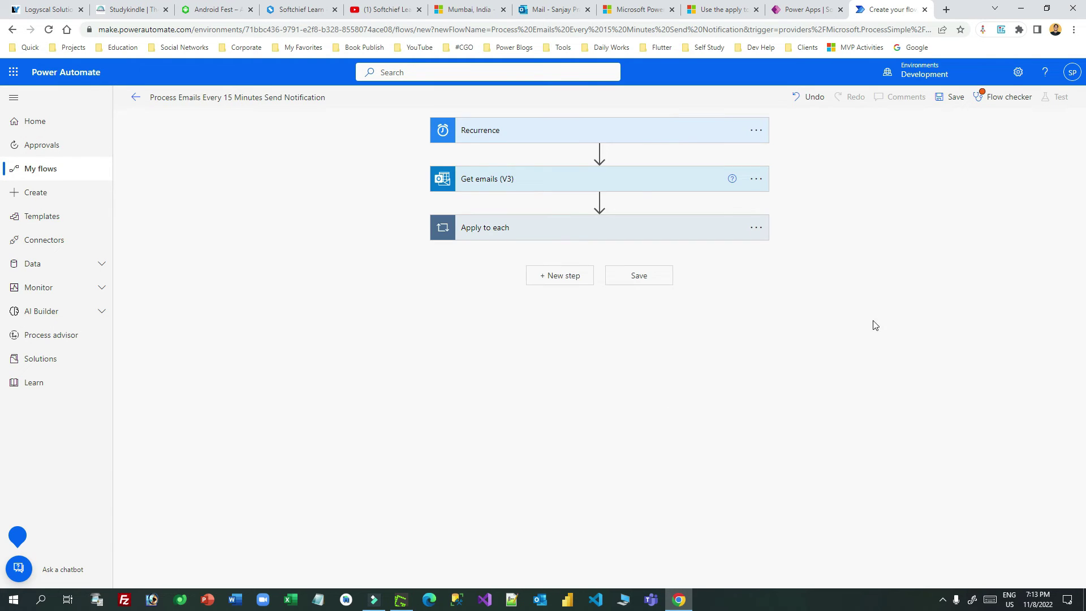
# Step: Expand Apply to each, Condition, Condition 2 and Condition 3 to reach the pasted notification
pyautogui.click(626, 226)
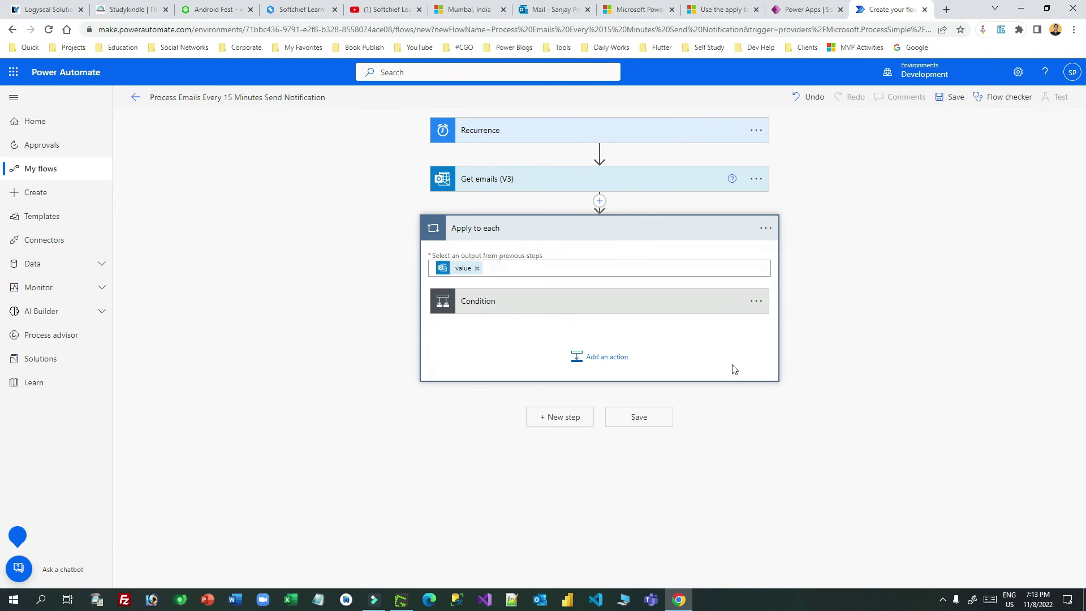
pyautogui.click(608, 305)
pyautogui.scroll(-1, 758, 380)
pyautogui.click(518, 387)
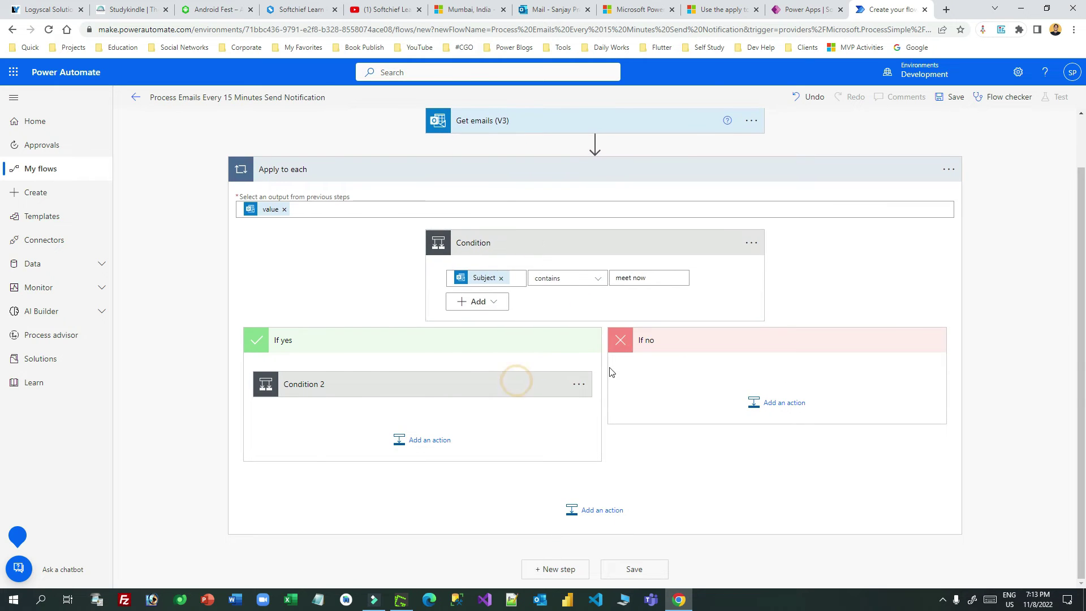
pyautogui.scroll(-2, 673, 364)
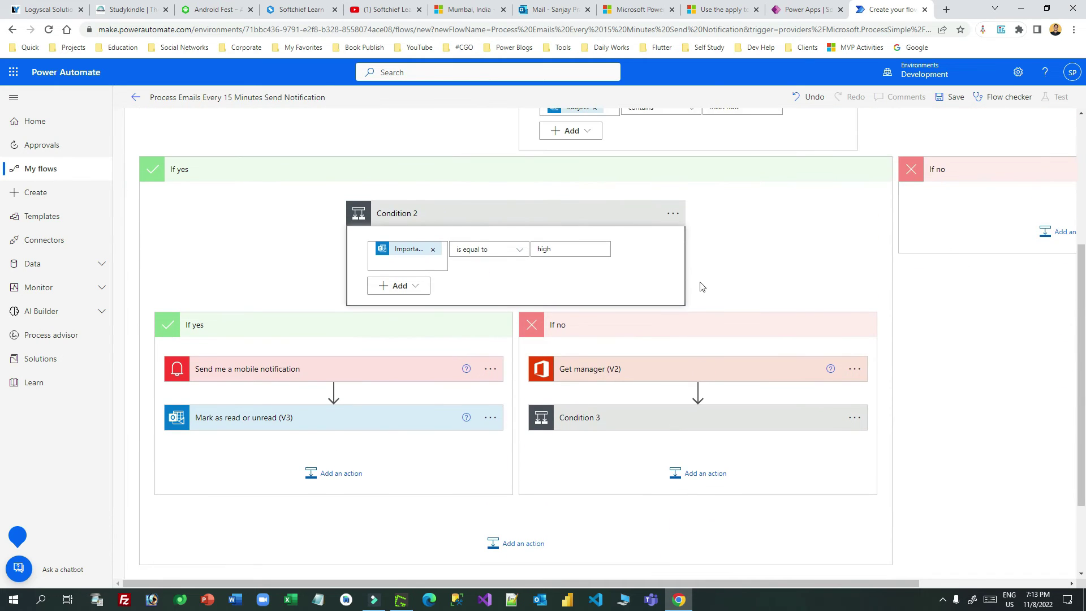
pyautogui.click(589, 421)
pyautogui.scroll(-4, 671, 315)
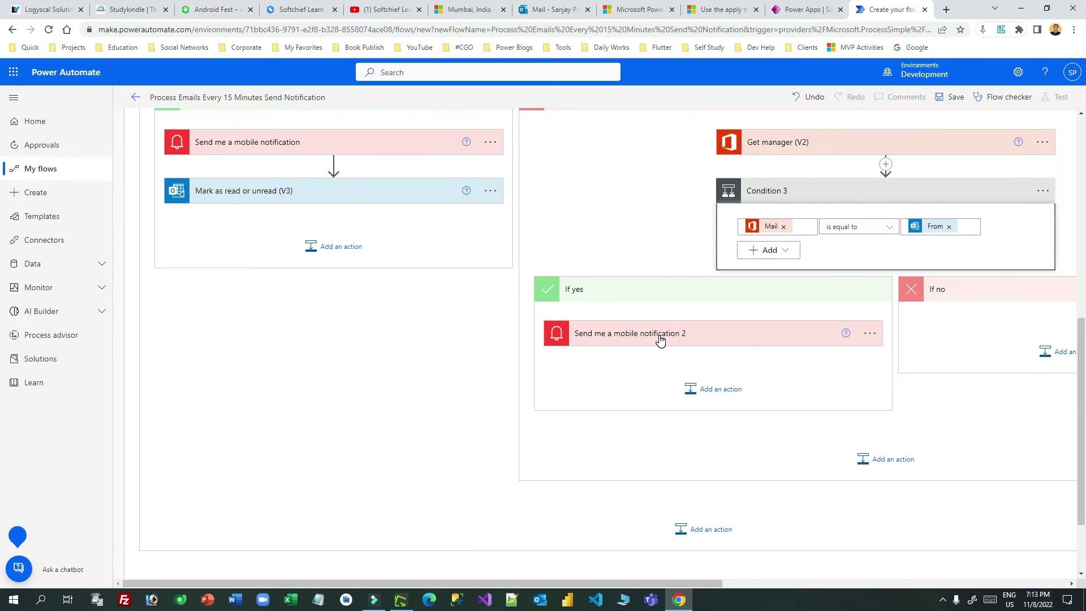
pyautogui.click(696, 337)
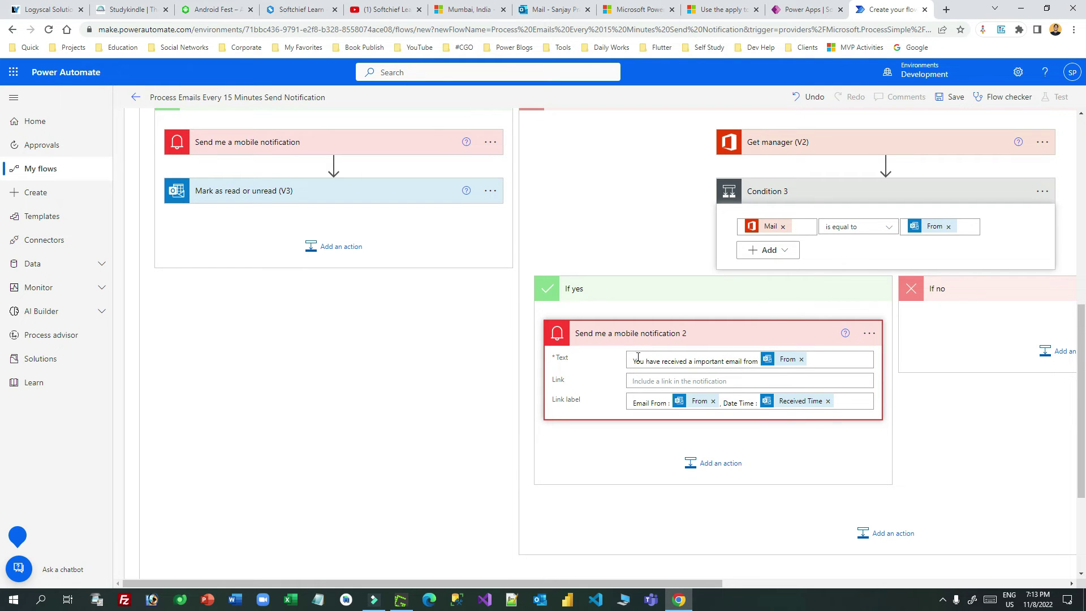
# Step: Change notification 2's text to 'You have received an email from your boss', checking the flowchart
pyautogui.doubleClick(700, 361)
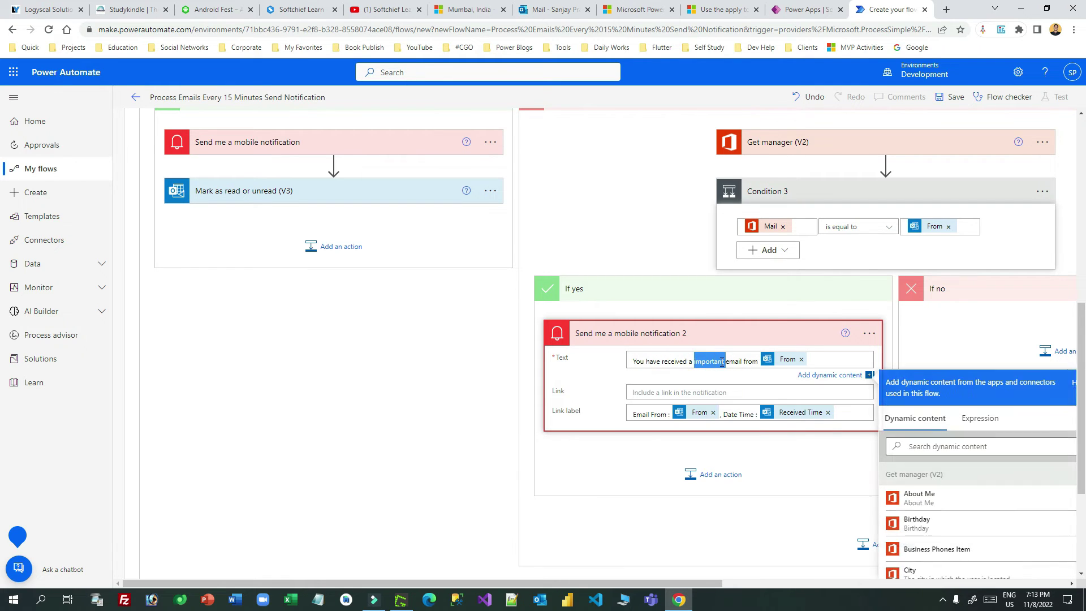
pyautogui.press('BackSpace')
pyautogui.press('BackSpace')
pyautogui.write('n')
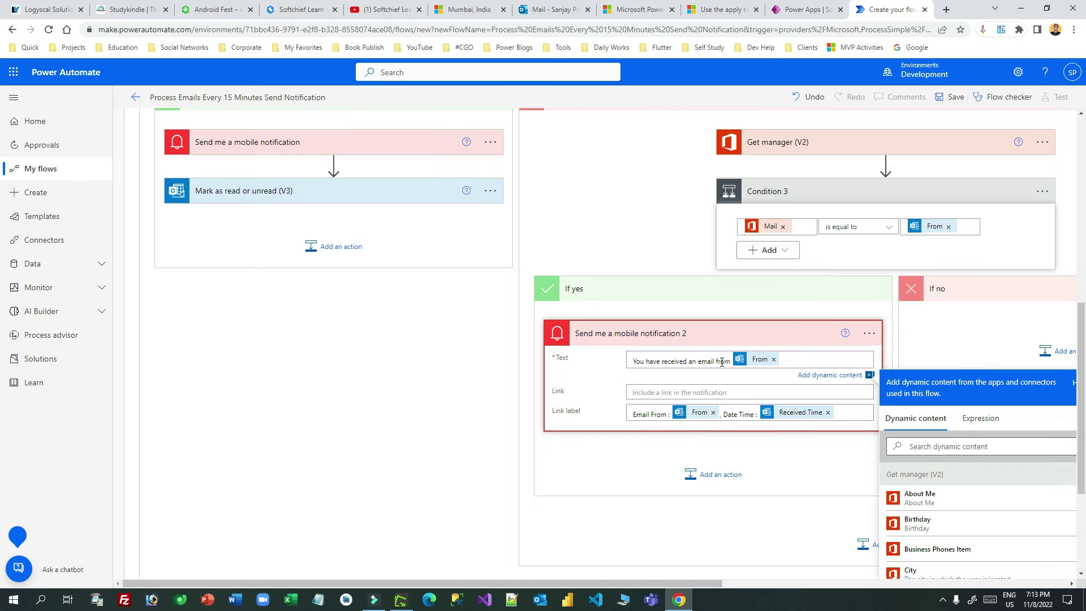
pyautogui.click(774, 359)
pyautogui.press('Home')
pyautogui.write('your bo')
pyautogui.write('s')
pyautogui.press('BackSpace')
pyautogui.press('BackSpace')
pyautogui.press('BackSpace')
pyautogui.press('BackSpace')
pyautogui.press('BackSpace')
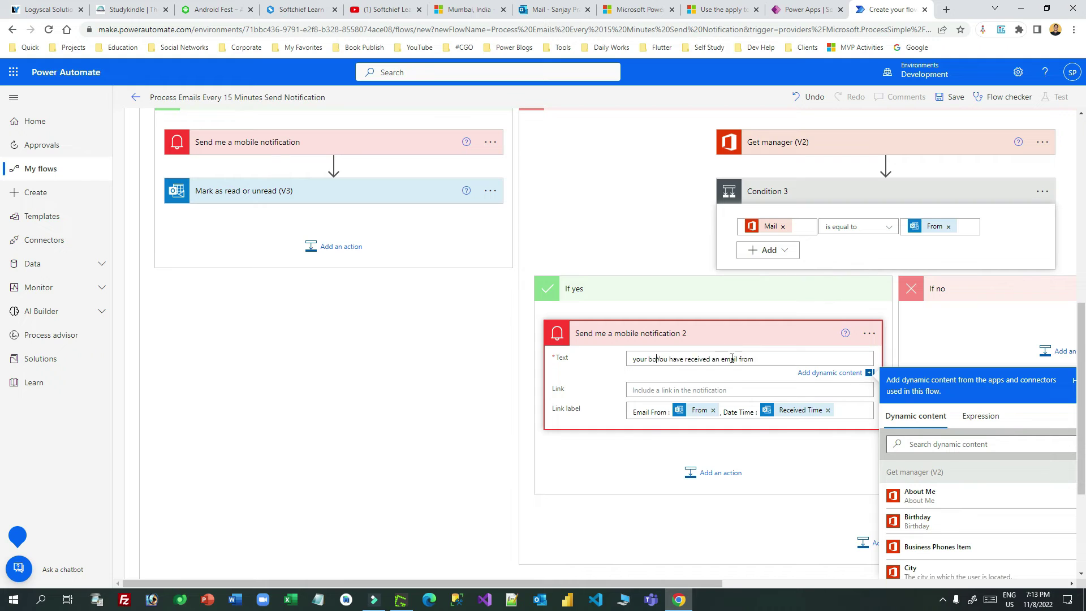
pyautogui.press('BackSpace')
pyautogui.press('BackSpace')
pyautogui.press('BackSpace')
pyautogui.click(737, 362)
pyautogui.click(754, 412)
pyautogui.scroll(2, 722, 315)
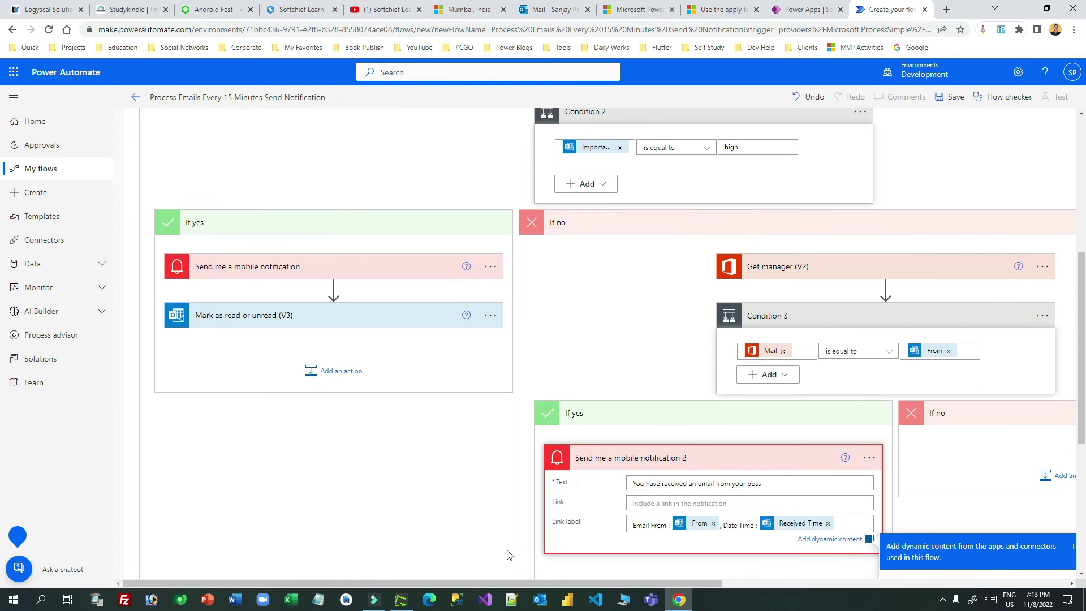
pyautogui.hotkey('alt', 'Tab')
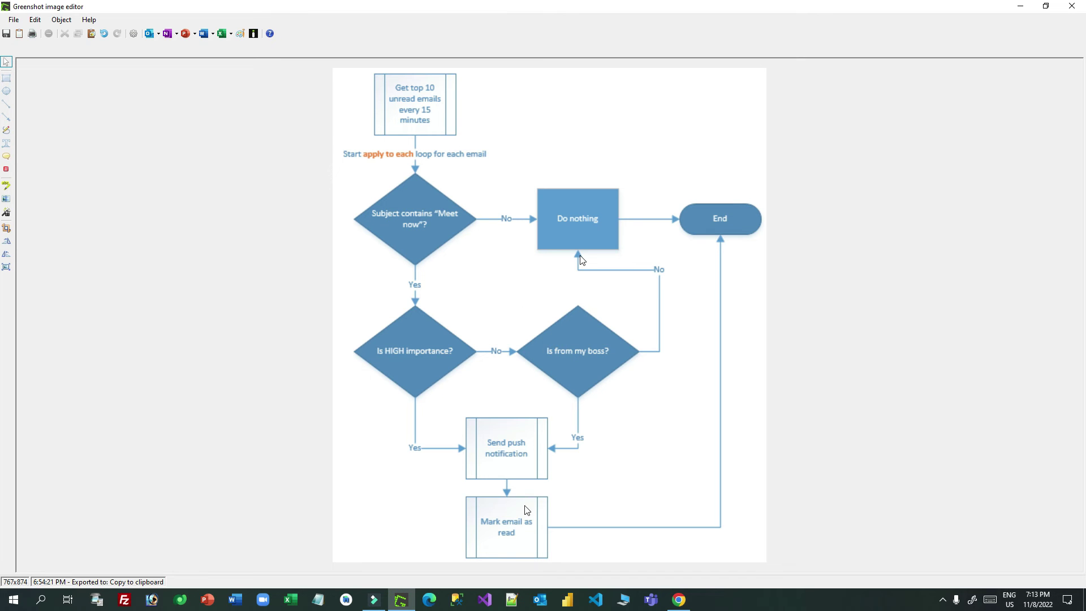
pyautogui.click(400, 598)
# Step: Add an Office 365 Outlook 'Mark as read or unread (V3)' action after the boss notification
pyautogui.scroll(-4, 806, 396)
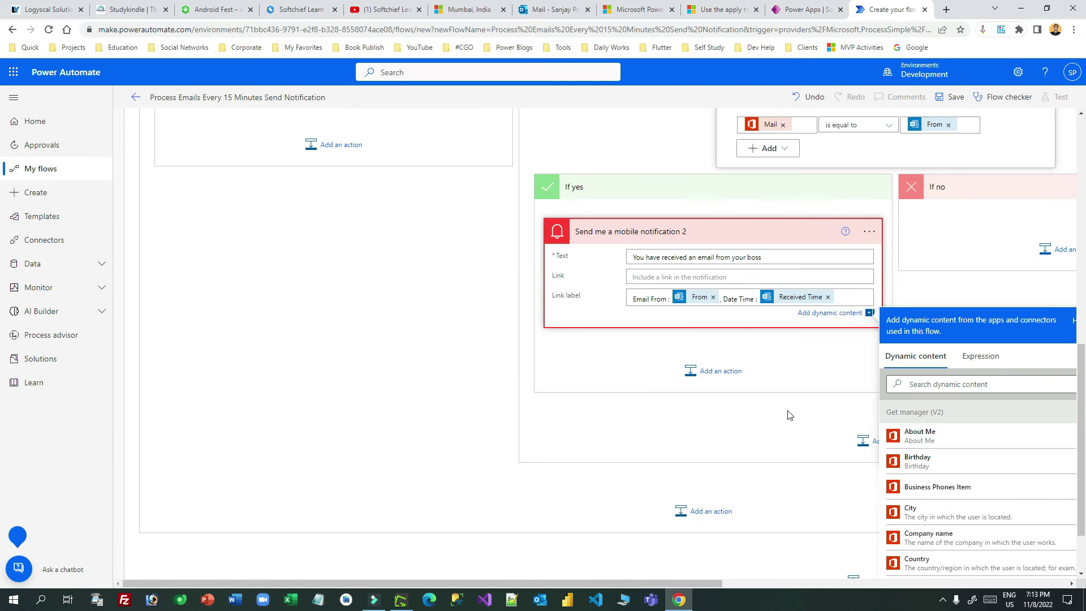
pyautogui.click(762, 389)
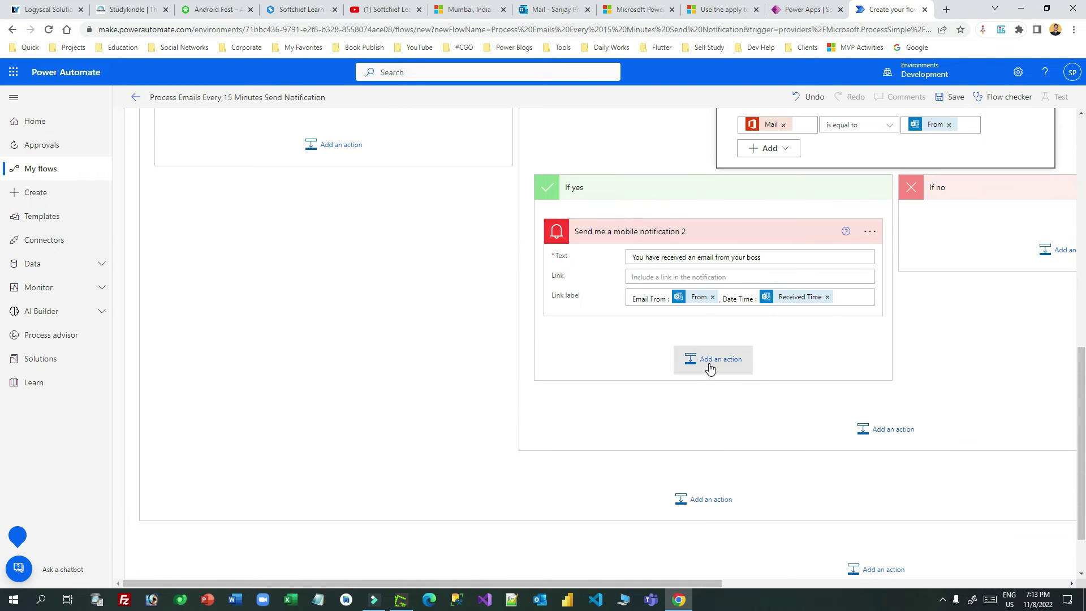
pyautogui.click(709, 367)
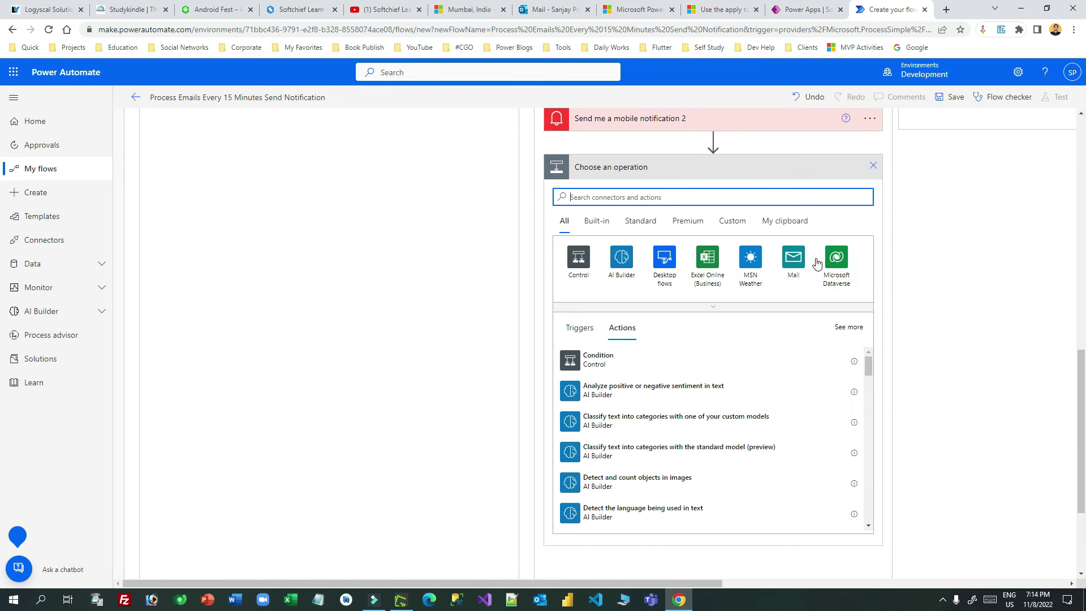
pyautogui.click(641, 198)
pyautogui.write('outlok')
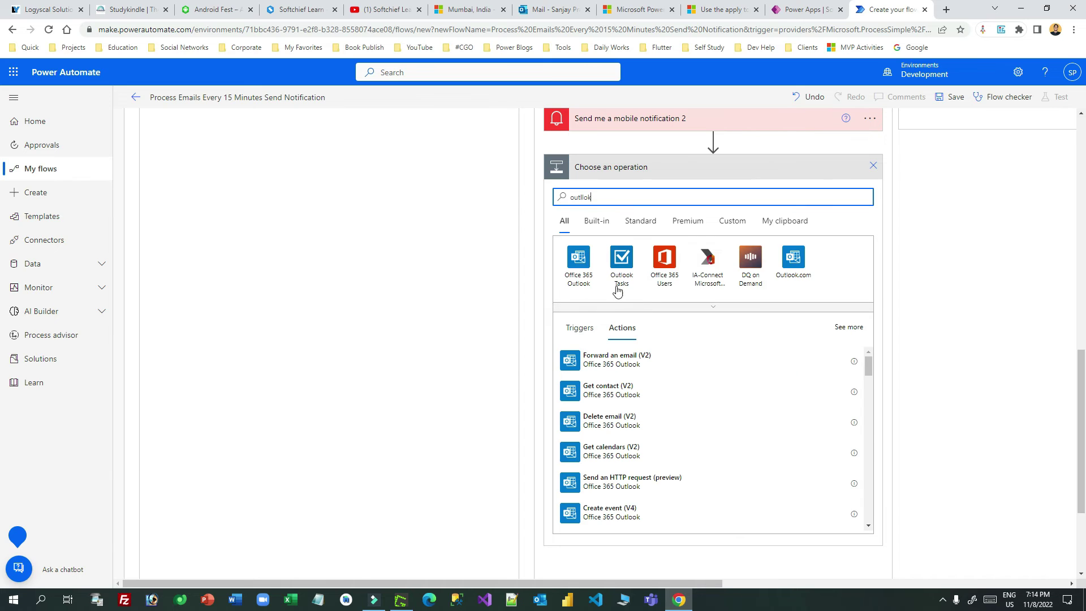
pyautogui.click(583, 260)
pyautogui.scroll(-10, 778, 388)
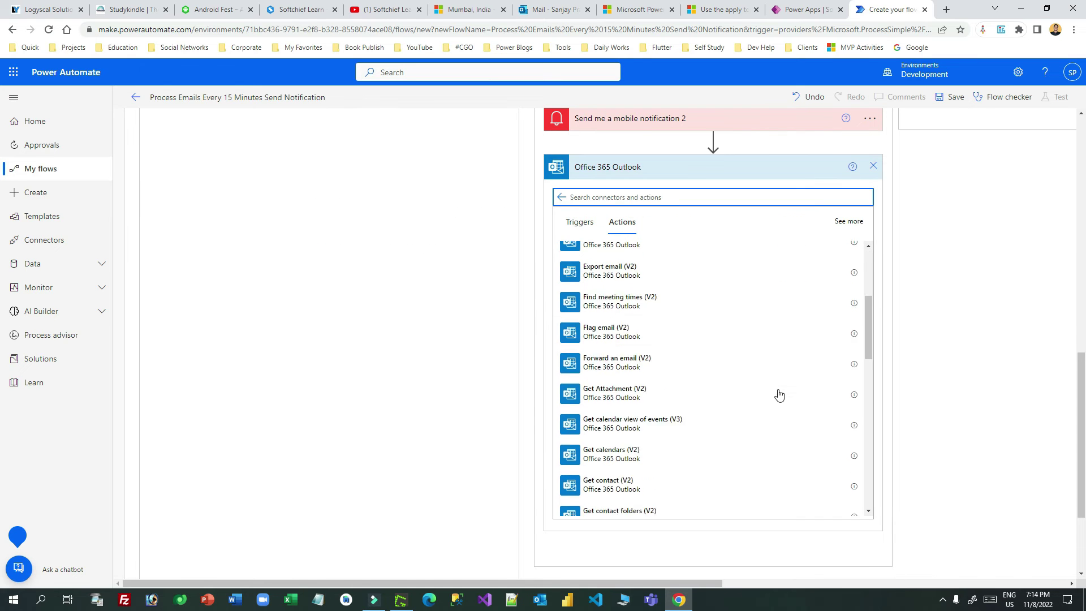
pyautogui.scroll(-5, 778, 421)
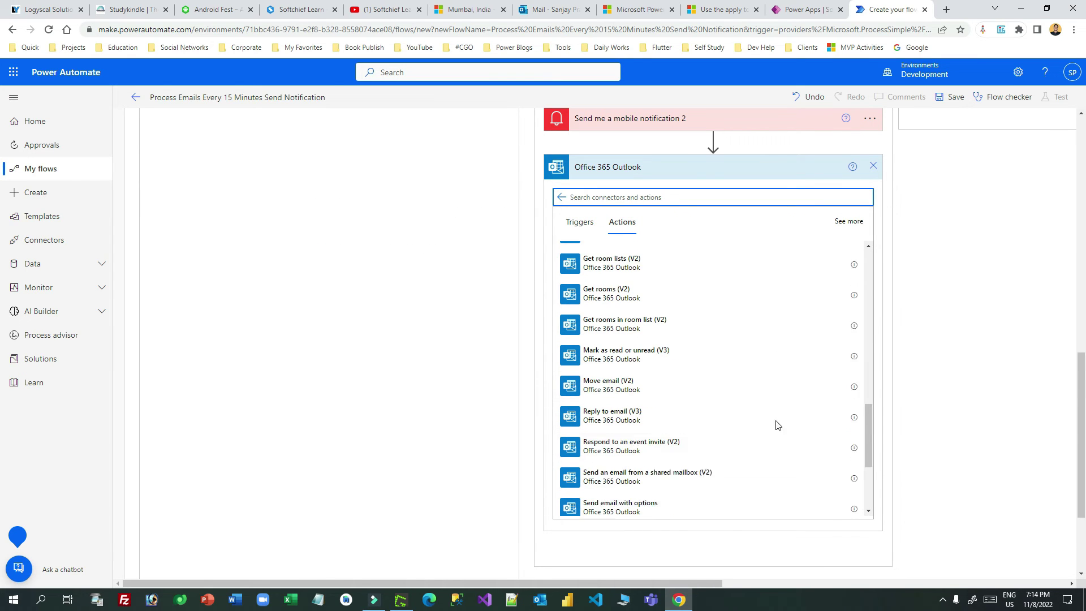
pyautogui.click(655, 340)
# Step: Set its Message Id to the Message Id token and Mark as to Yes
pyautogui.click(712, 192)
pyautogui.click(936, 277)
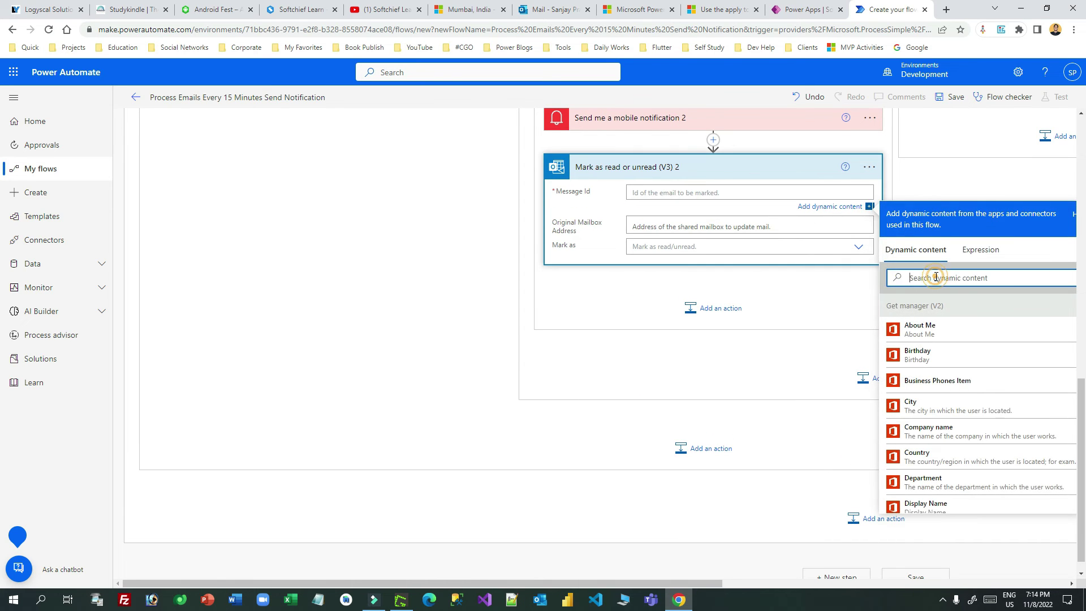
pyautogui.write('message')
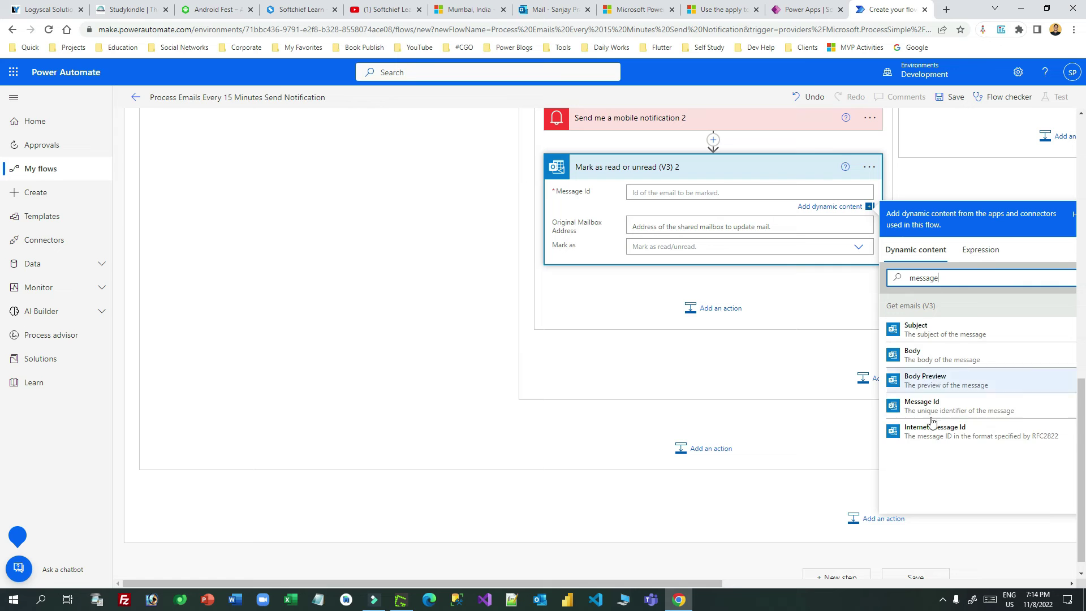
pyautogui.click(945, 406)
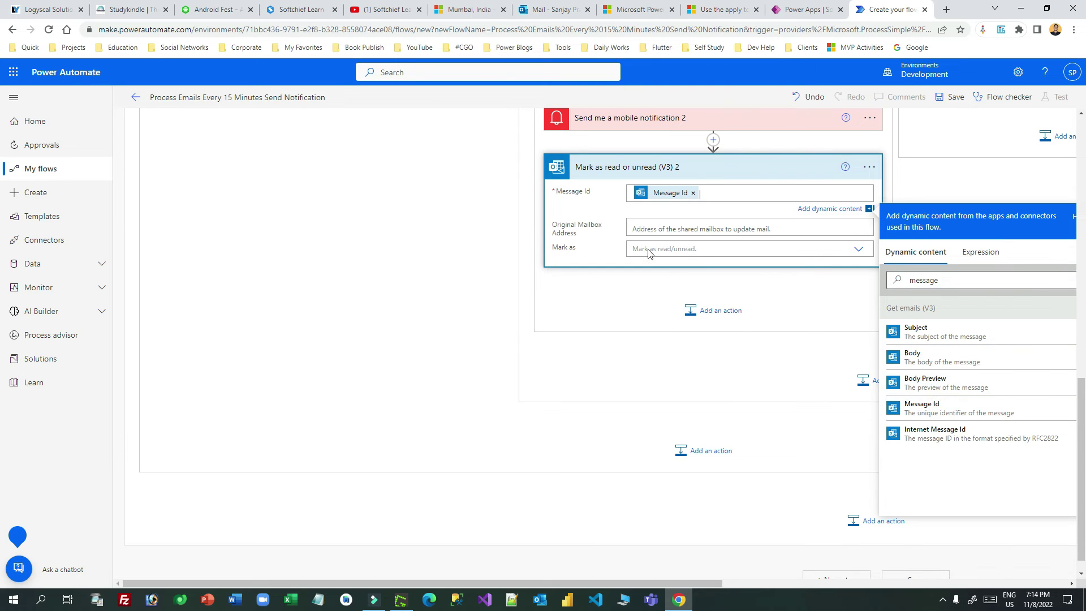
pyautogui.click(667, 247)
pyautogui.click(653, 282)
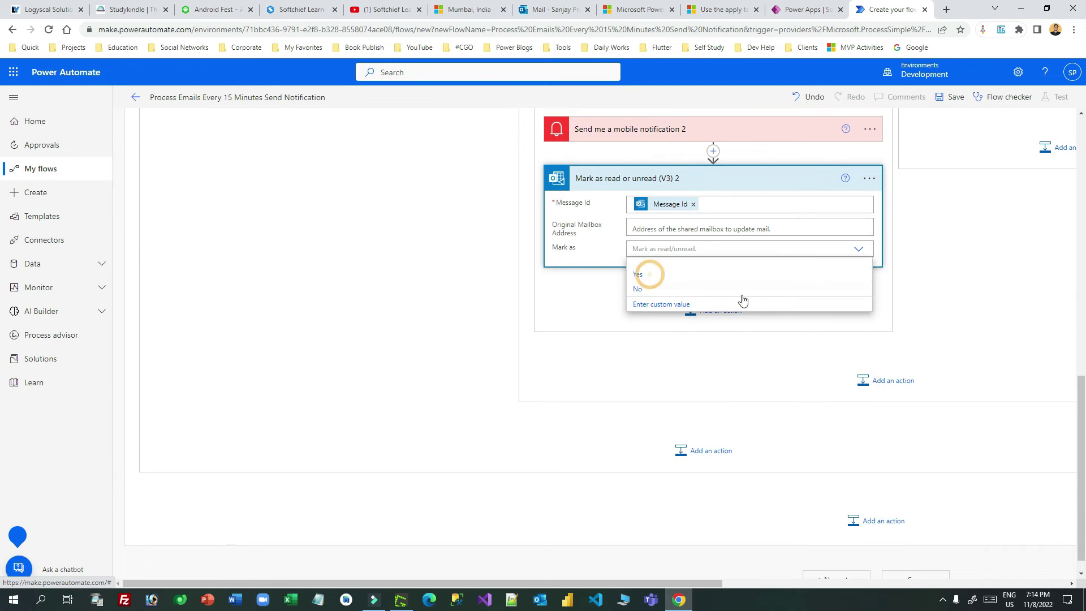
# Step: Collapse Condition 3 and Condition 2, then verify the logic against the flowchart
pyautogui.scroll(4, 911, 284)
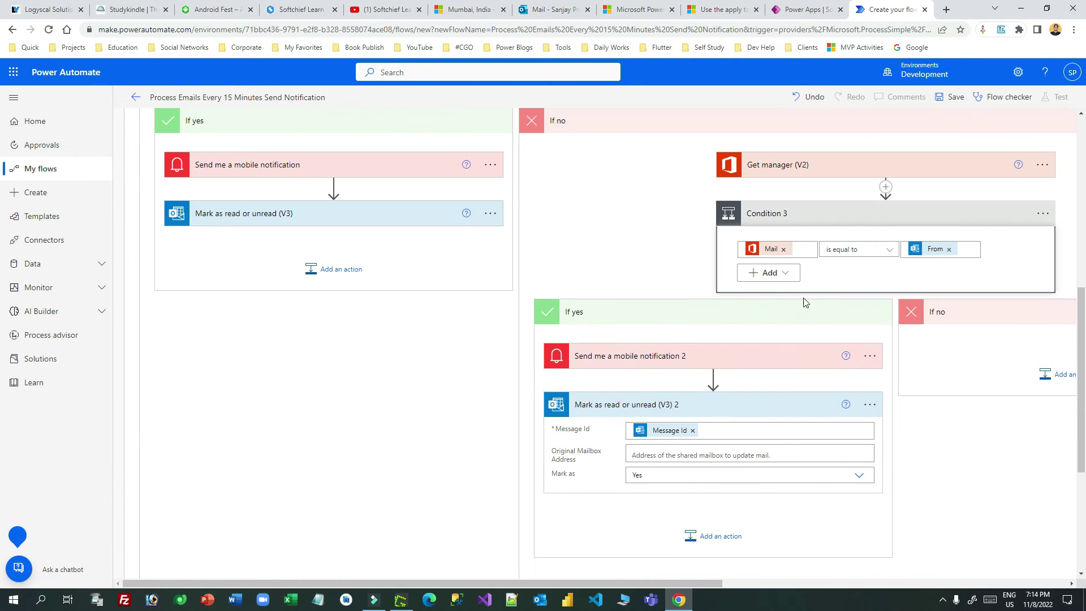
pyautogui.click(814, 214)
pyautogui.scroll(4, 553, 286)
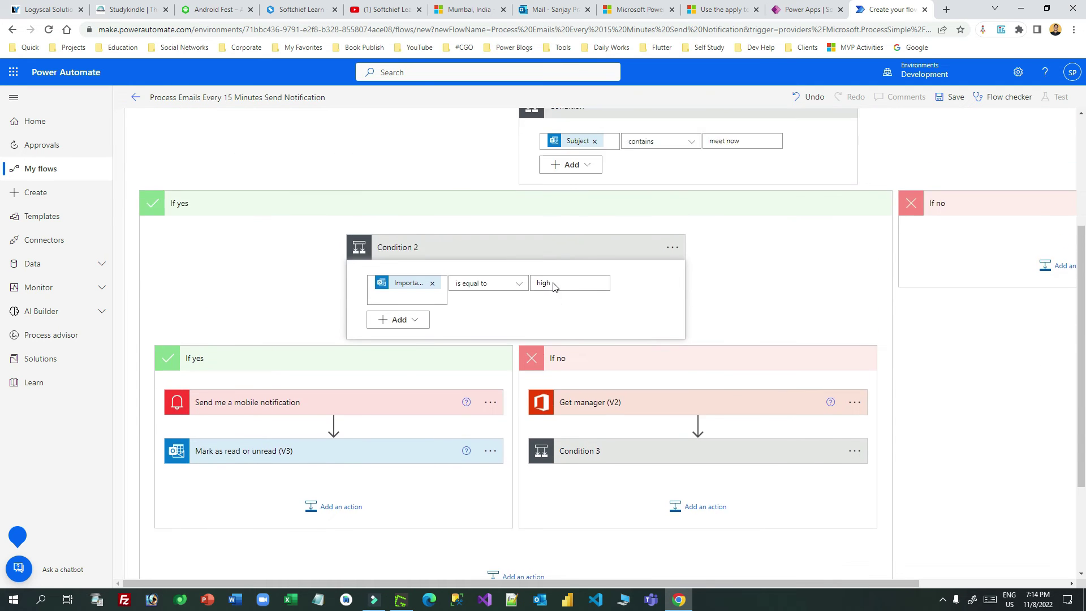
pyautogui.click(542, 324)
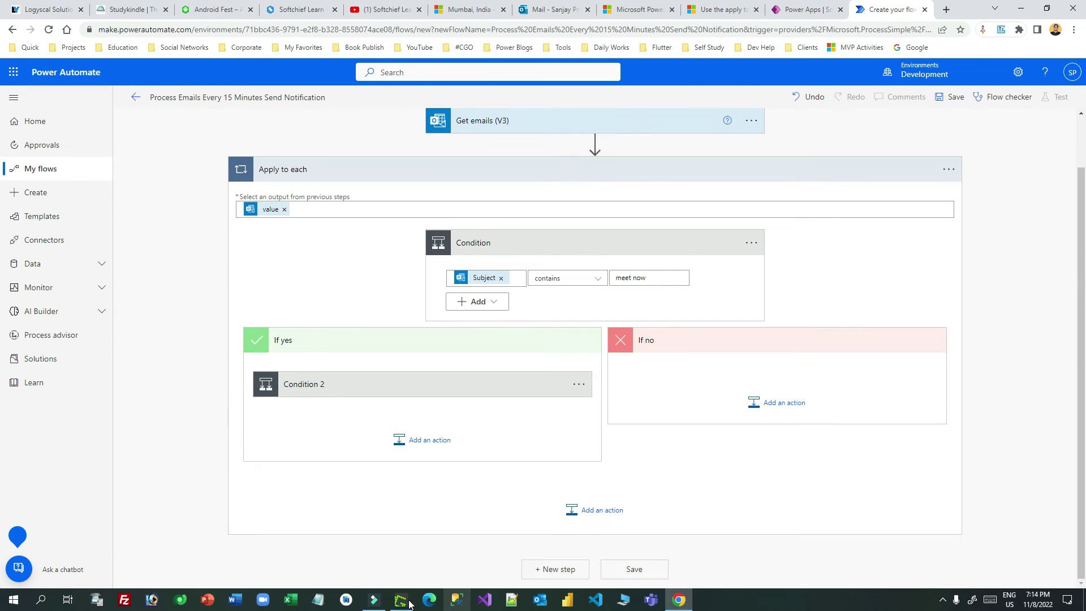
pyautogui.click(400, 599)
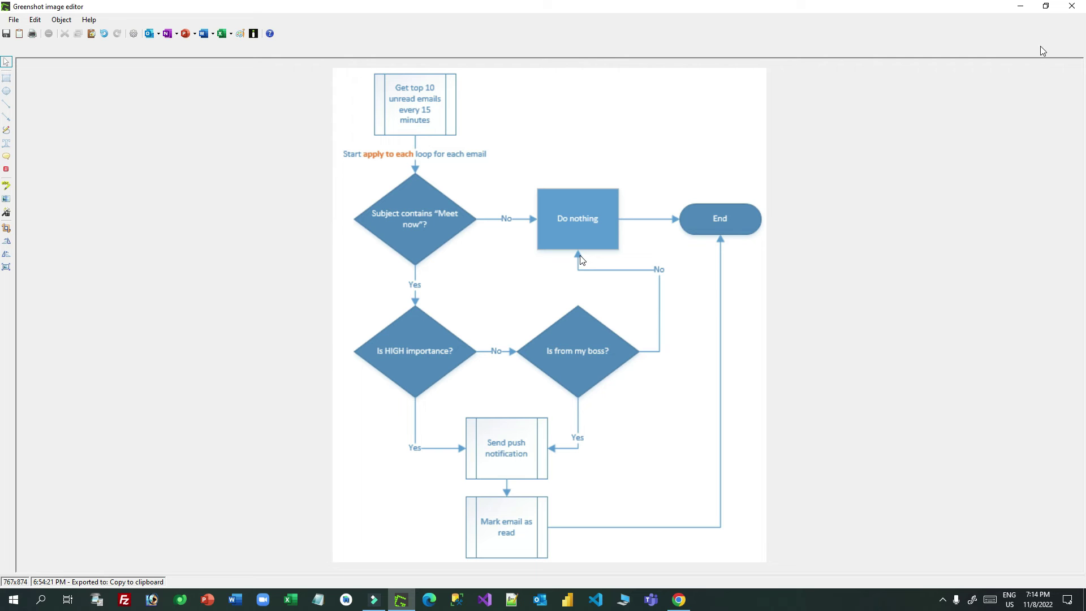
pyautogui.click(1020, 6)
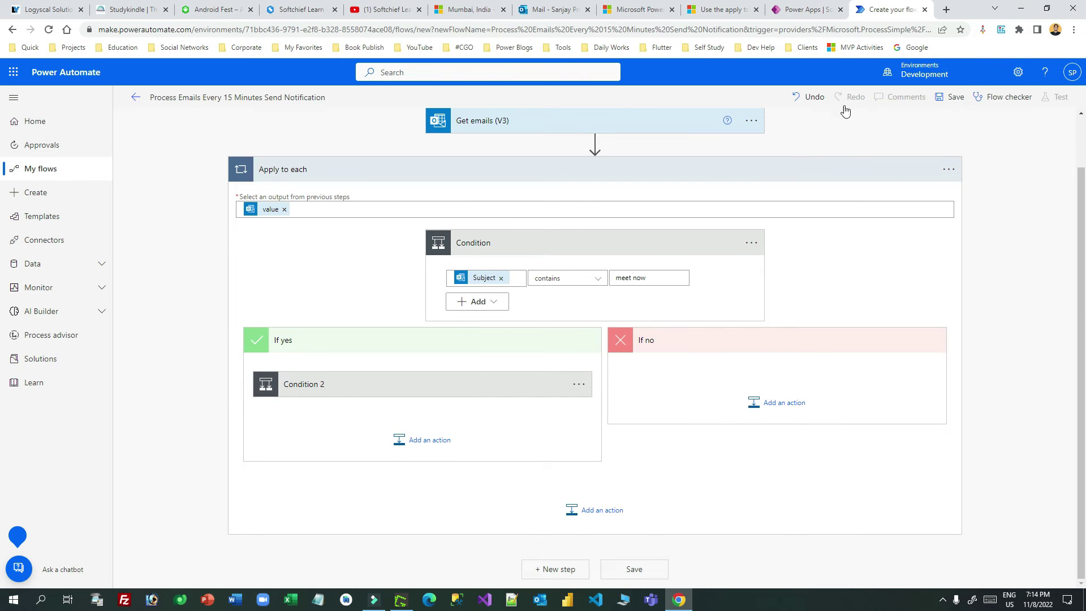
# Step: Save the flow and check that Get emails (V3) reads the Inbox, unread only, top 10
pyautogui.click(951, 97)
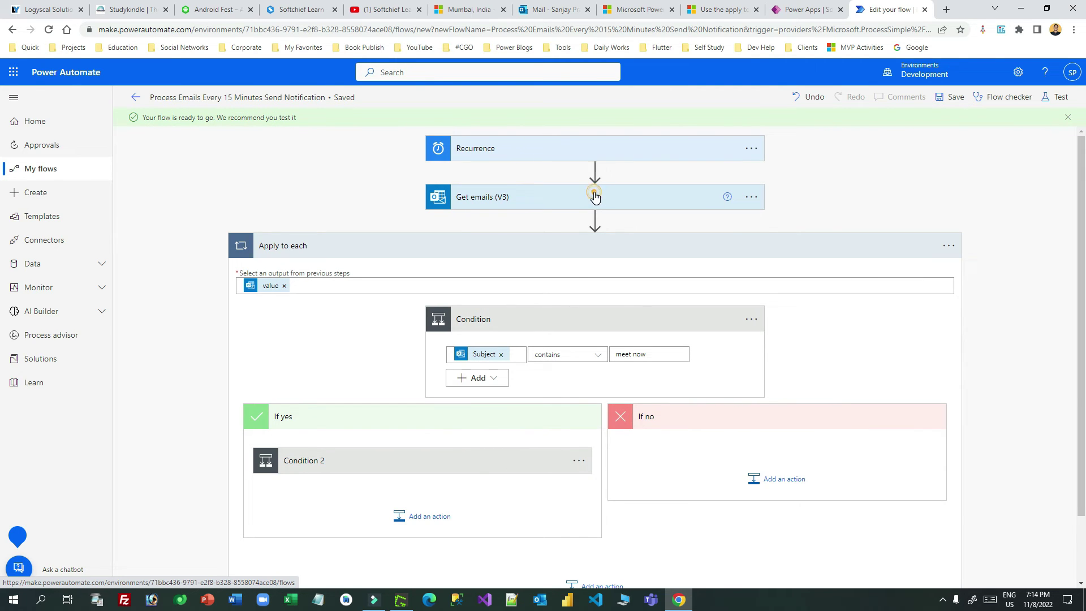
pyautogui.click(566, 197)
pyautogui.click(750, 197)
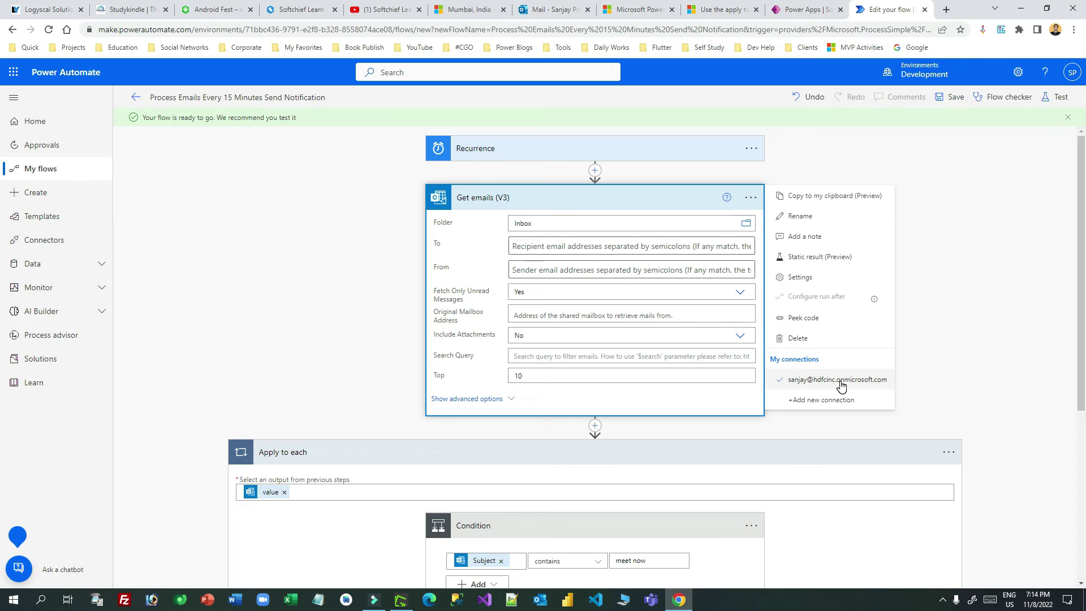
# Step: Close the step options and open a new private Chrome window from the taskbar jump list
pyautogui.click(968, 335)
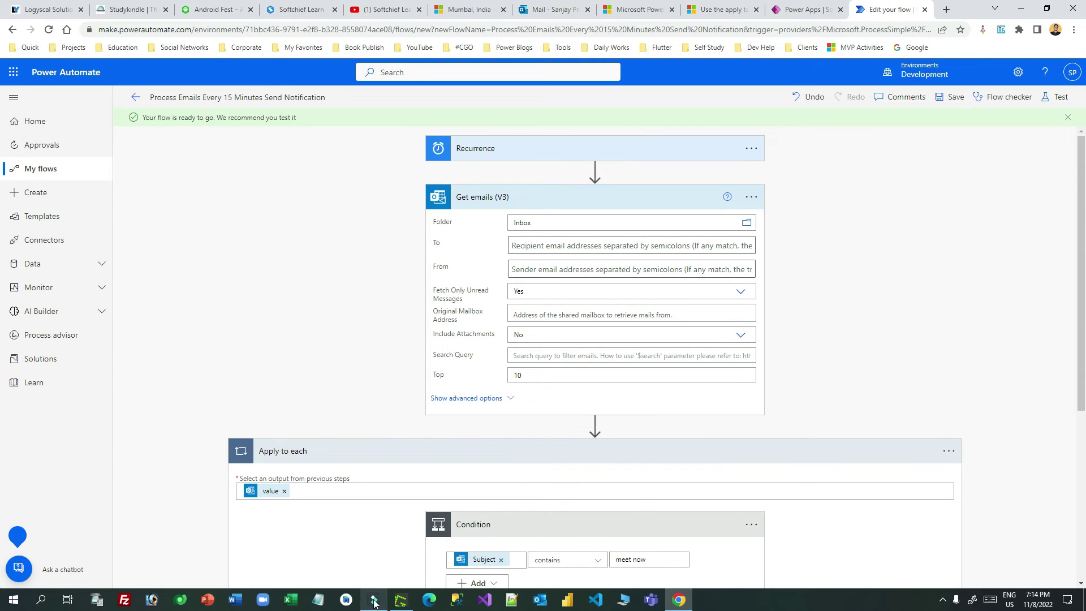
pyautogui.click(686, 603)
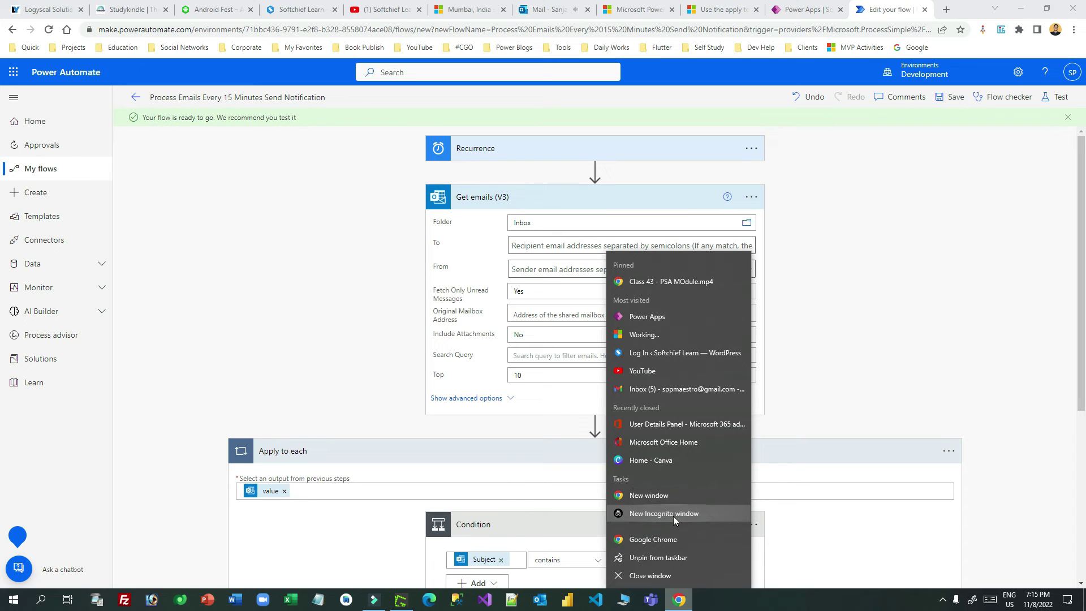
pyautogui.click(674, 513)
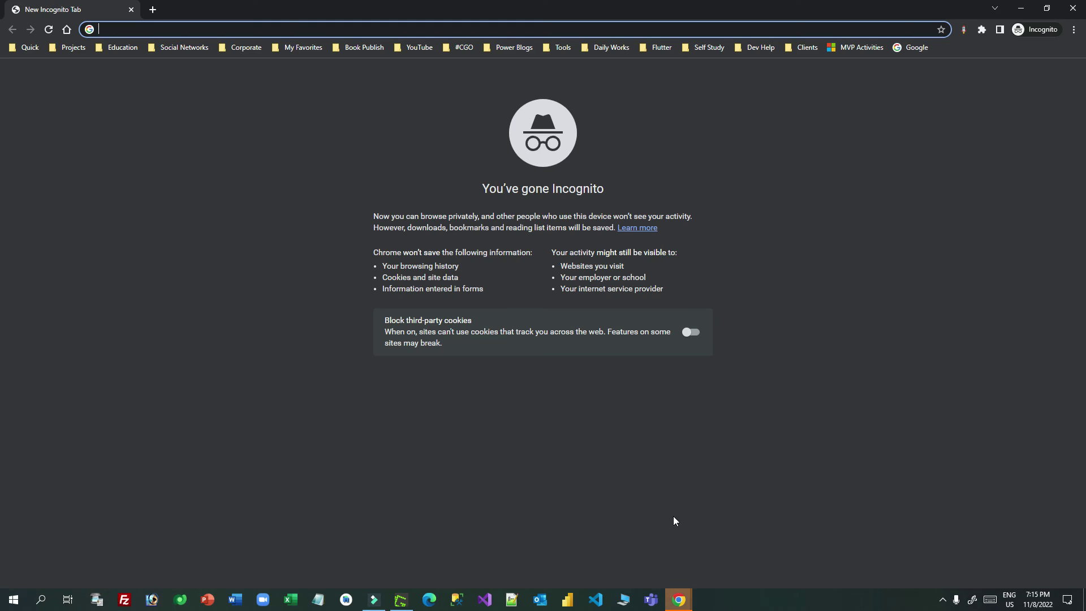
# Step: Sign in to outlook.office.com with the second account's e-mail and password, staying signed in
pyautogui.click(221, 27)
pyautogui.write('out')
pyautogui.press('Return')
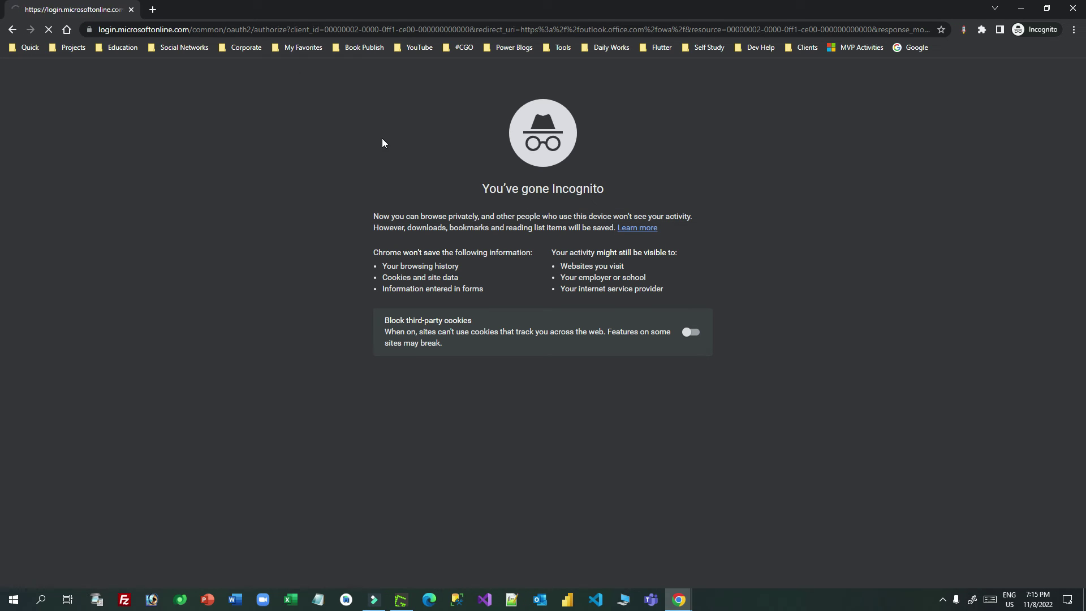
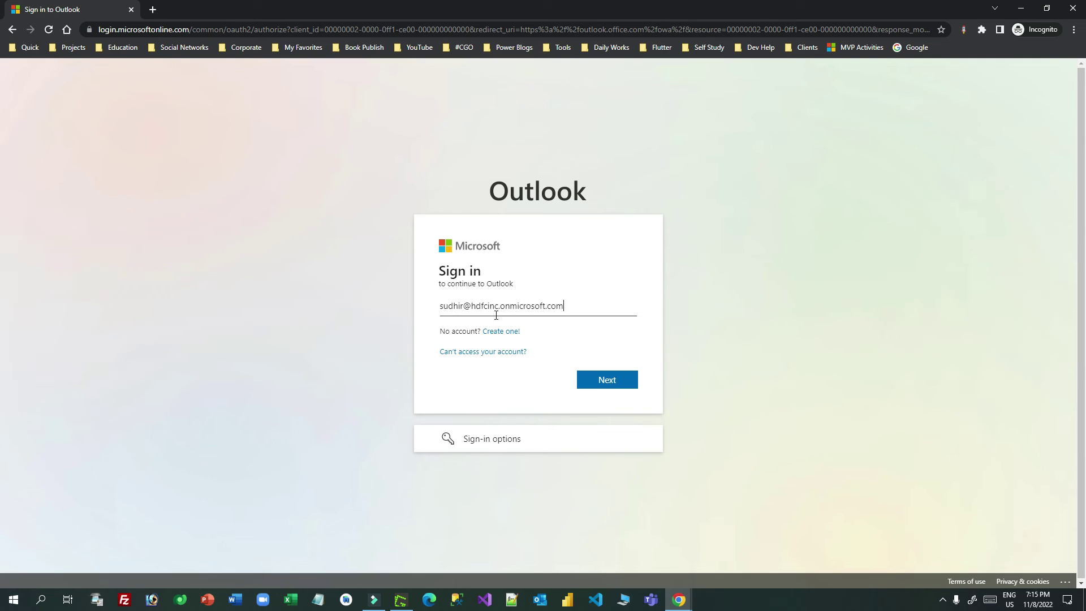
pyautogui.press('Return')
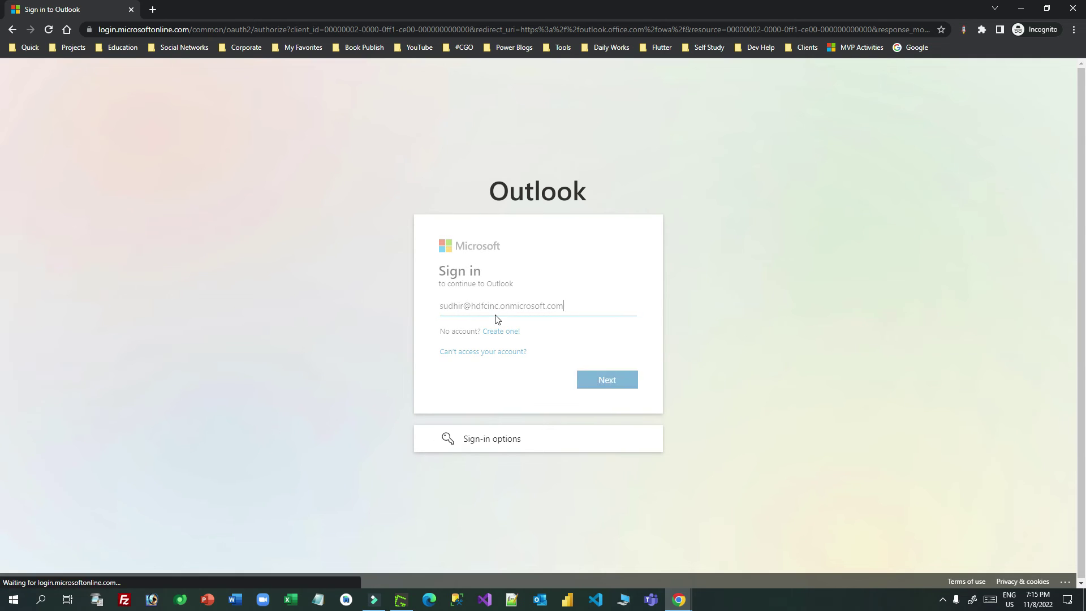
pyautogui.write('•')
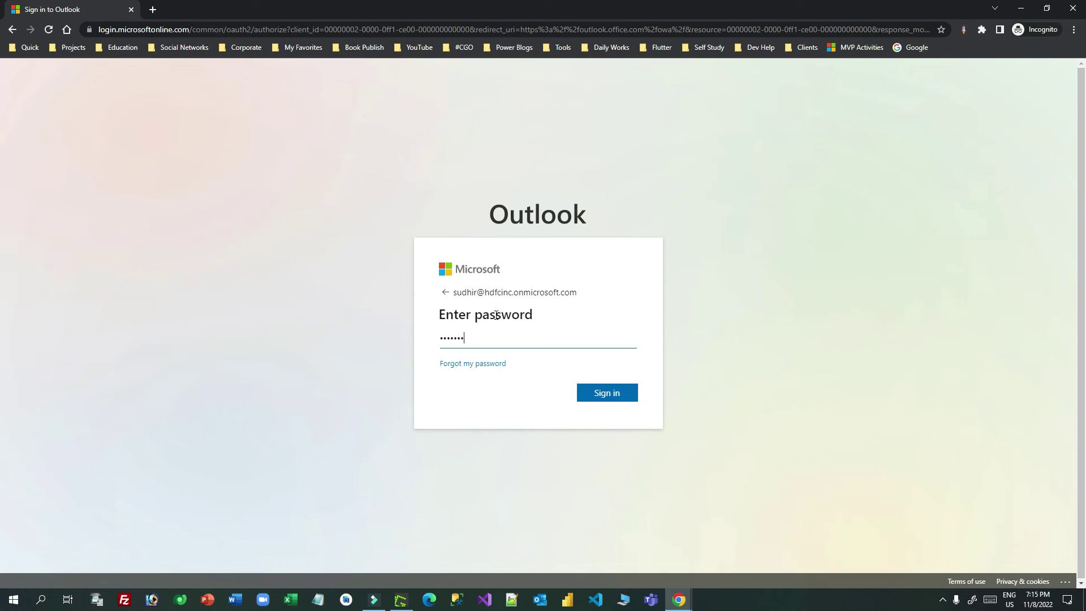
pyautogui.press('Return')
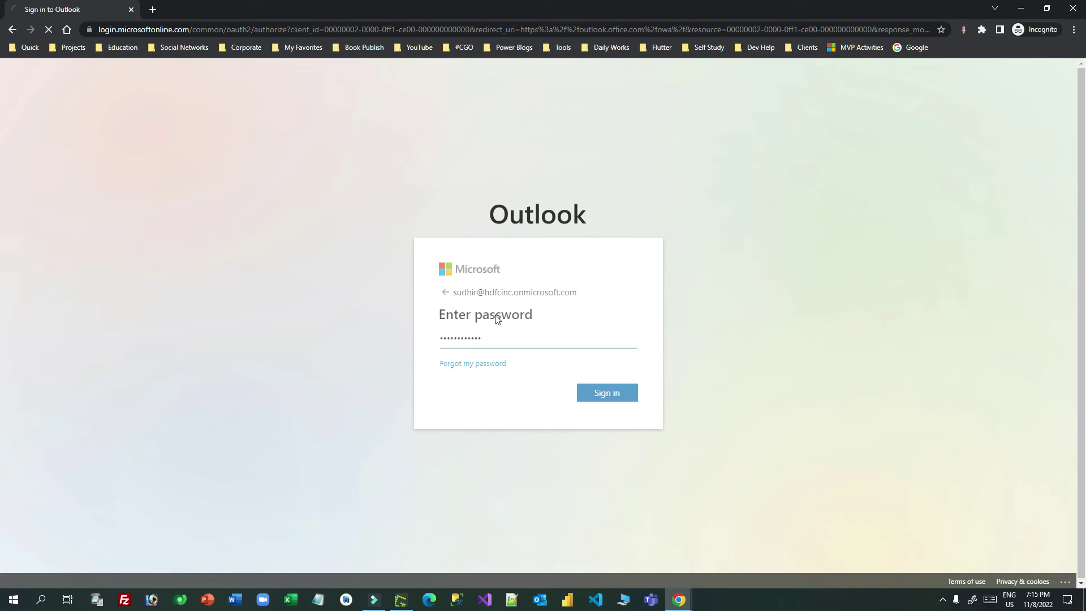
pyautogui.click(618, 399)
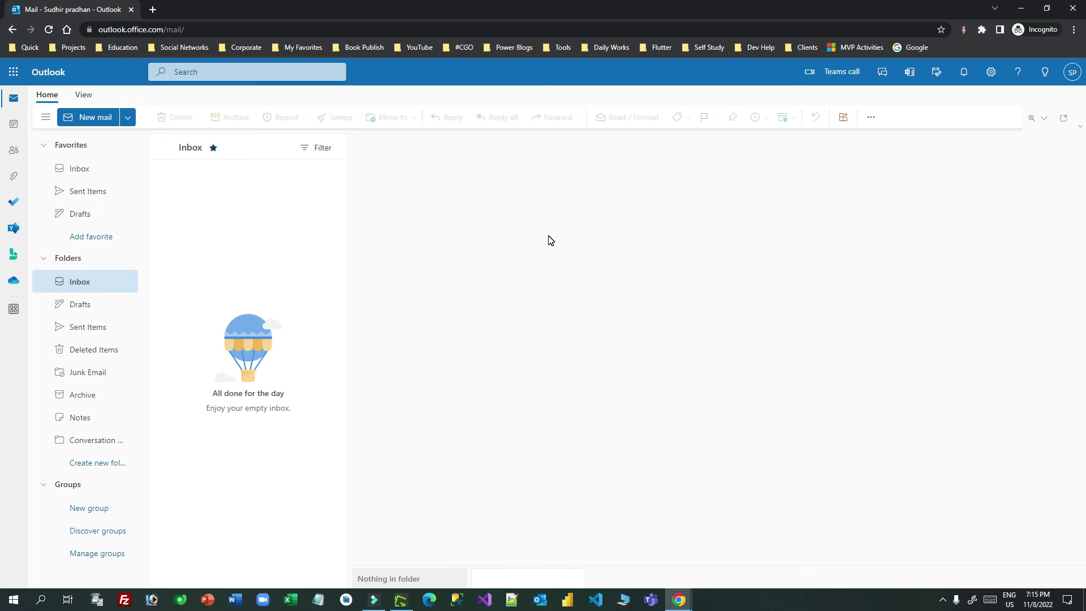
# Step: Start a new email, dismiss the ribbon tip, and add the suggested colleague as recipient
pyautogui.press('n')
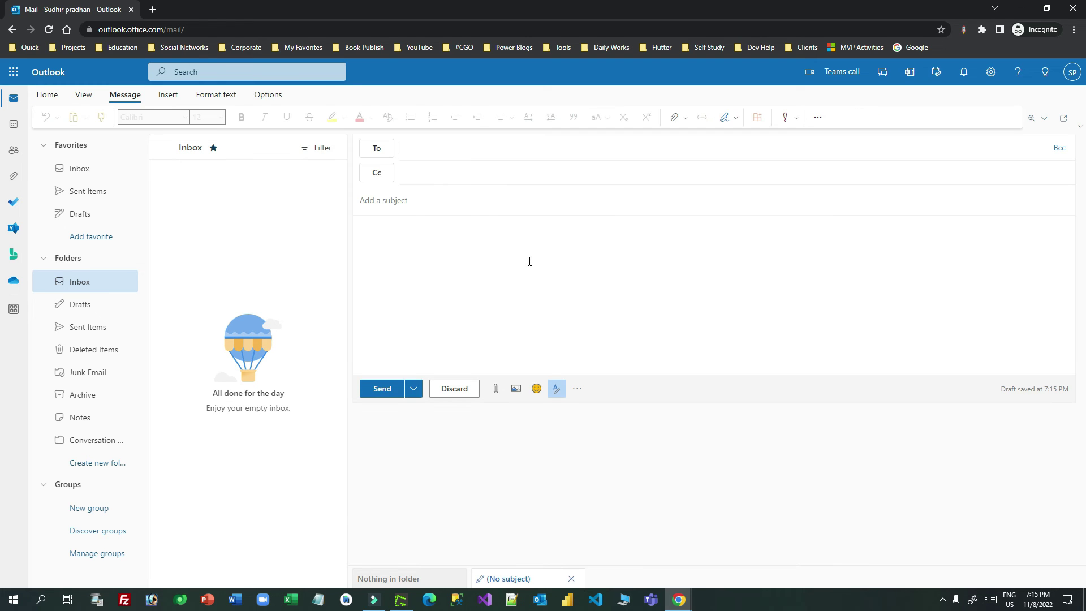
pyautogui.click(413, 151)
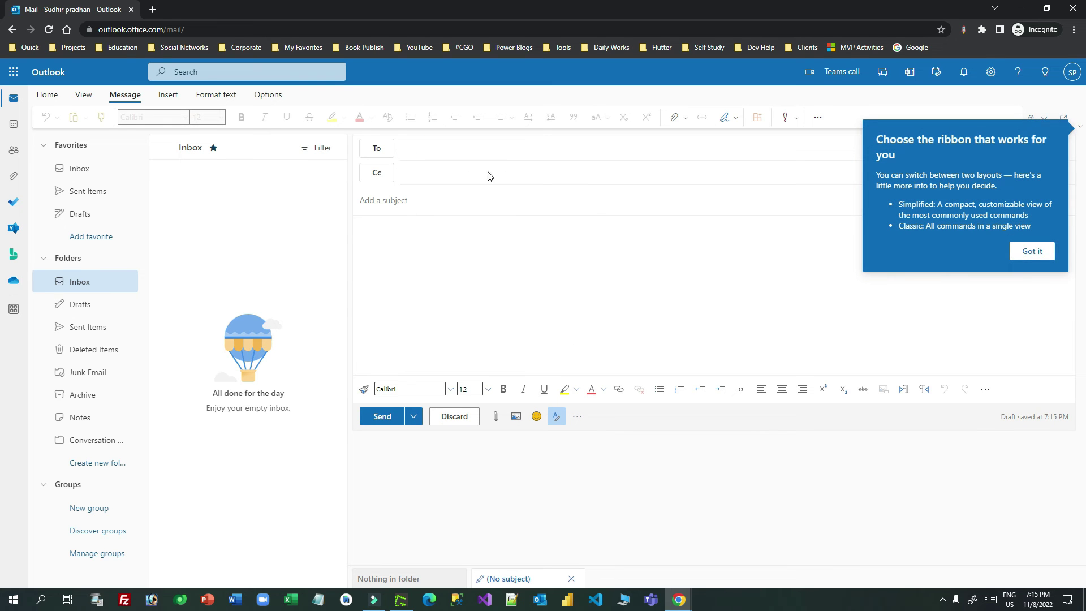
pyautogui.click(1034, 250)
pyautogui.click(417, 147)
pyautogui.write('sa')
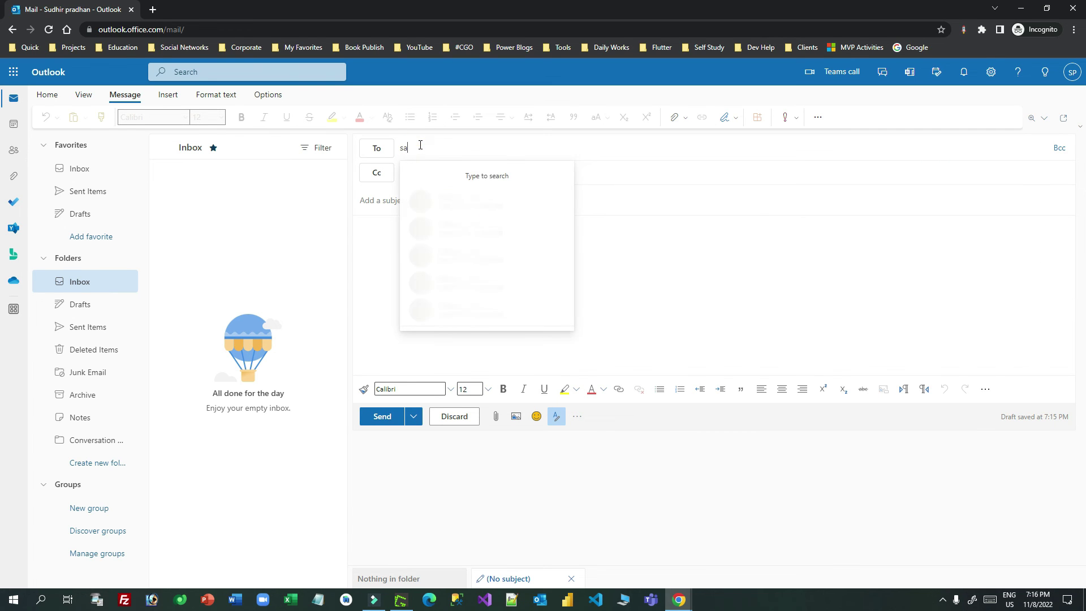
pyautogui.write('nj')
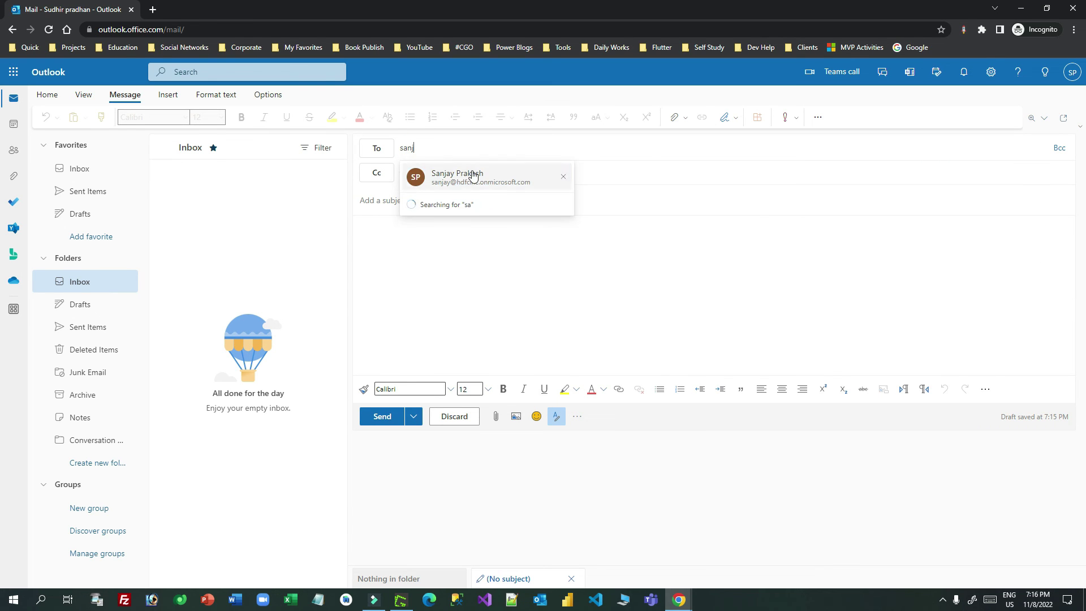
pyautogui.click(464, 171)
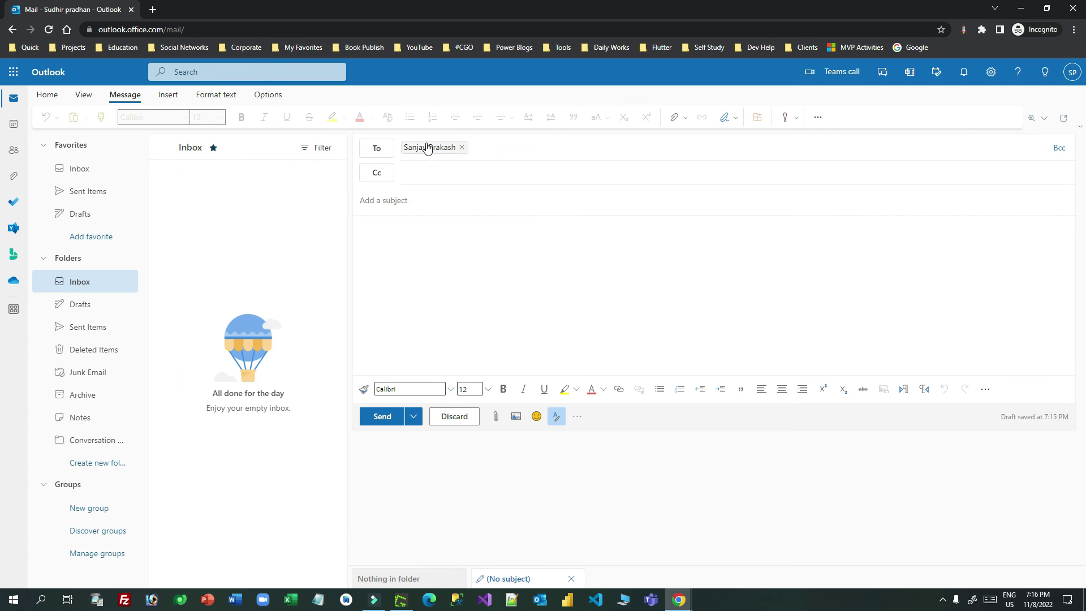
# Step: Send with subject and body 'Please meet now its urgent for project', then minimize the window
pyautogui.click(389, 201)
pyautogui.write('Please')
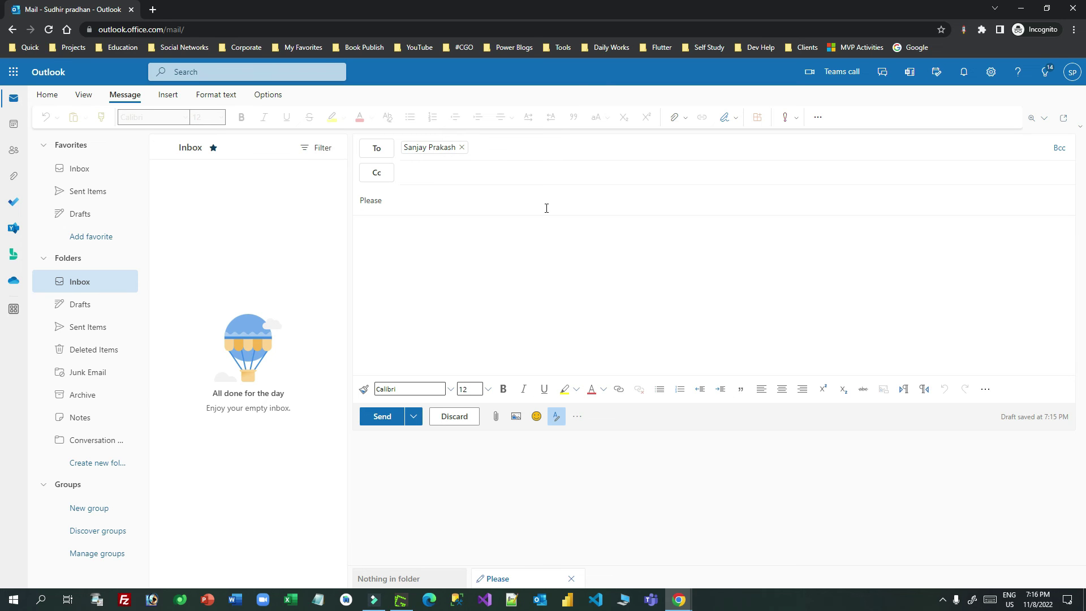
pyautogui.write('meet now irt')
pyautogui.write(' urgent for project')
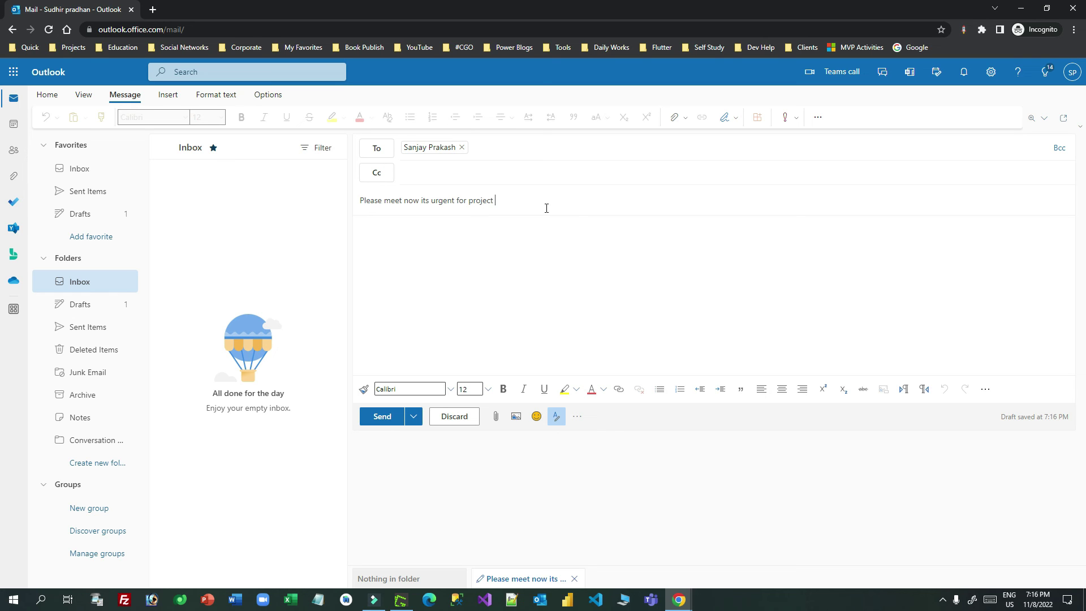
pyautogui.hotkey('ctrl', 'a')
pyautogui.hotkey('ctrl', 'c')
pyautogui.click(416, 244)
pyautogui.hotkey('ctrl', 'v')
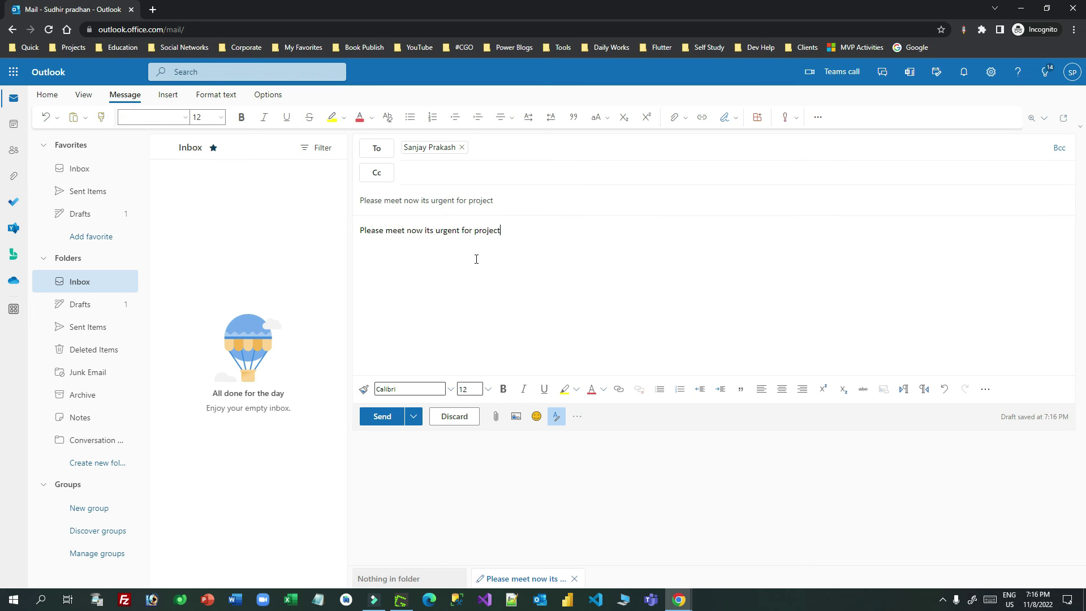
pyautogui.click(382, 416)
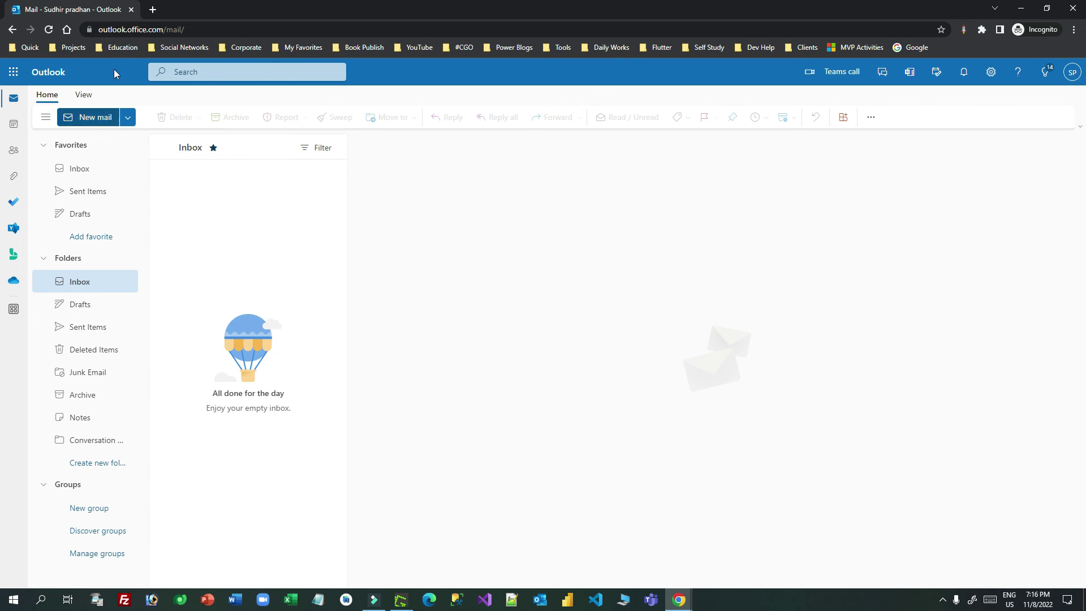
pyautogui.click(1021, 8)
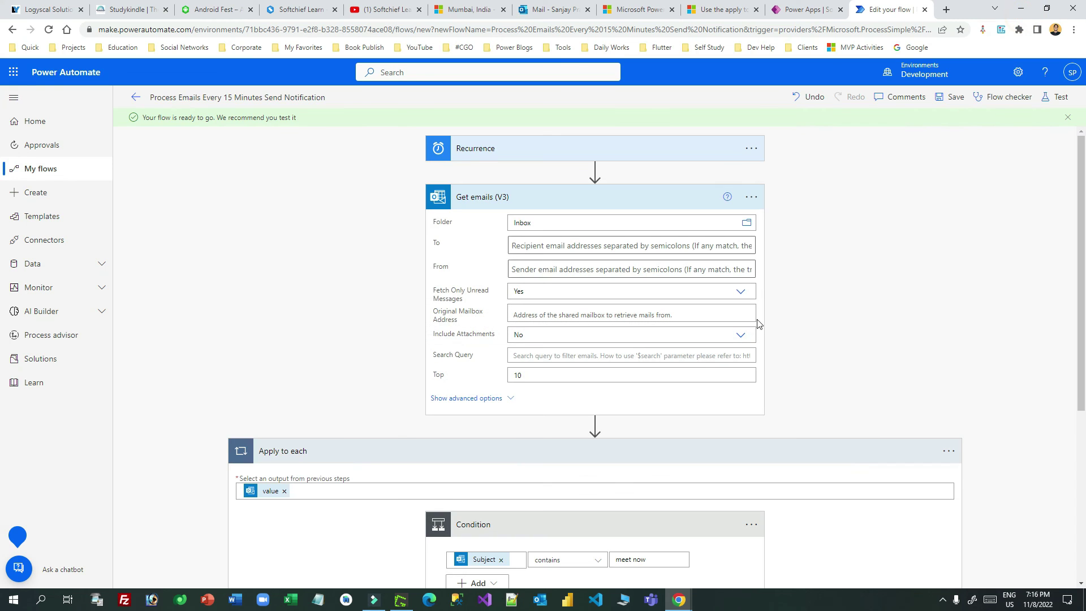
# Step: Trigger a manual test run of the flow and view its successful run result
pyautogui.click(1050, 102)
pyautogui.click(908, 124)
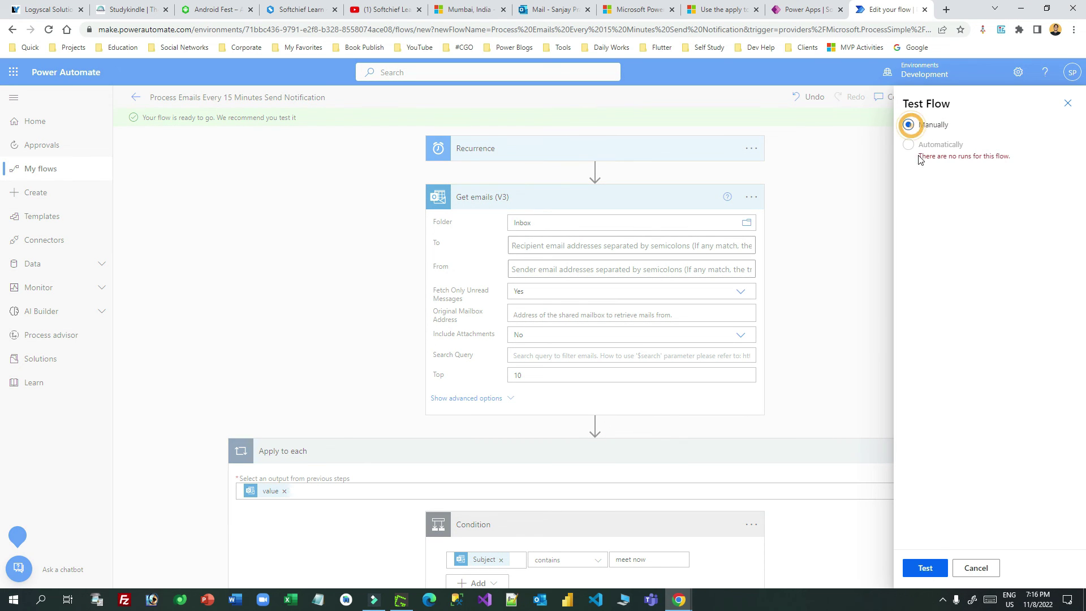
pyautogui.click(930, 565)
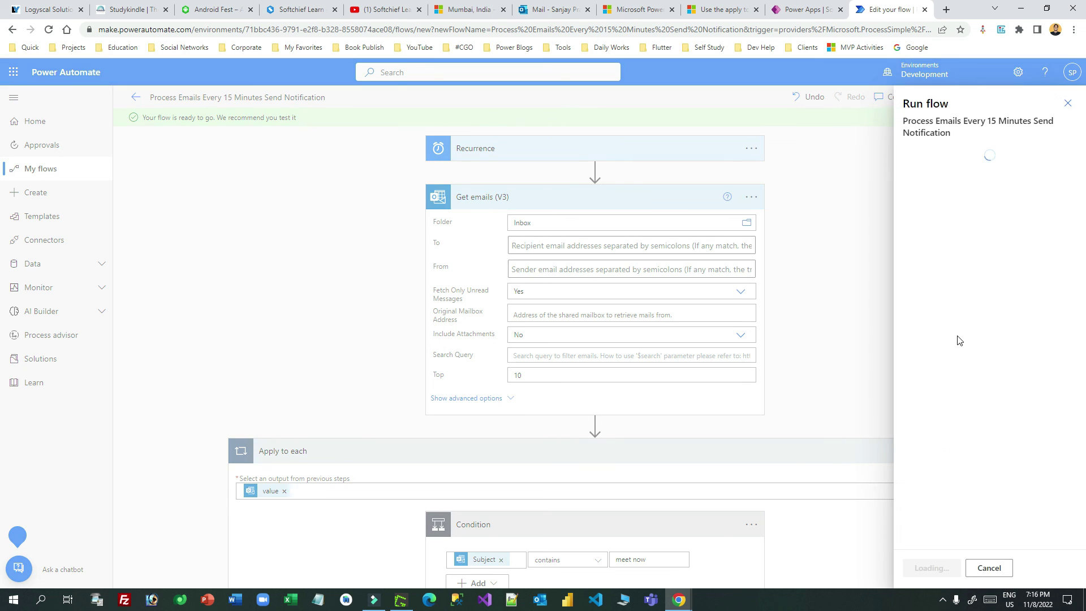
pyautogui.click(931, 568)
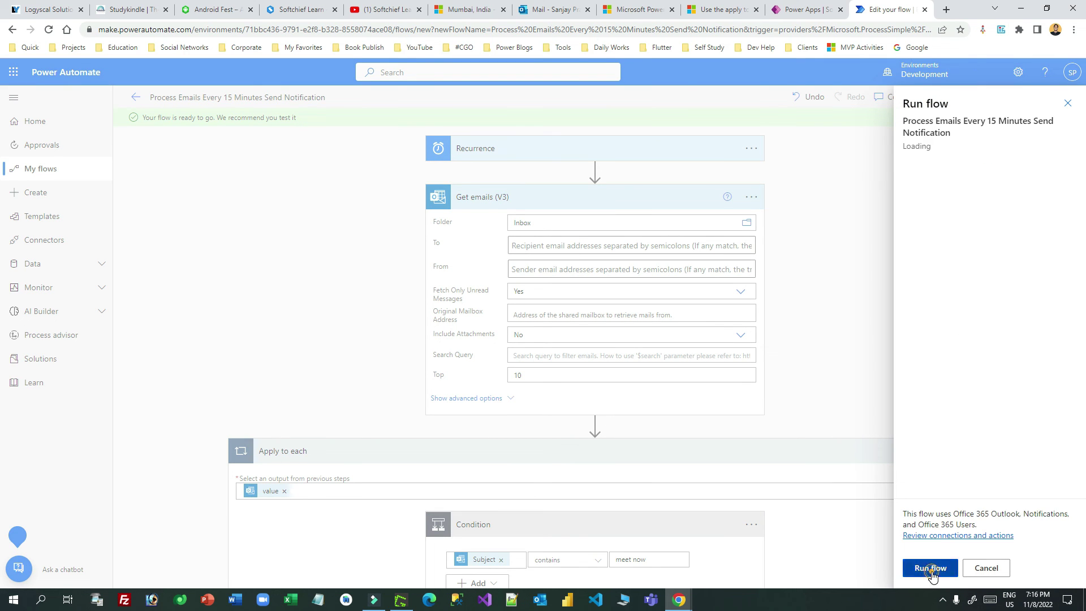
pyautogui.click(923, 565)
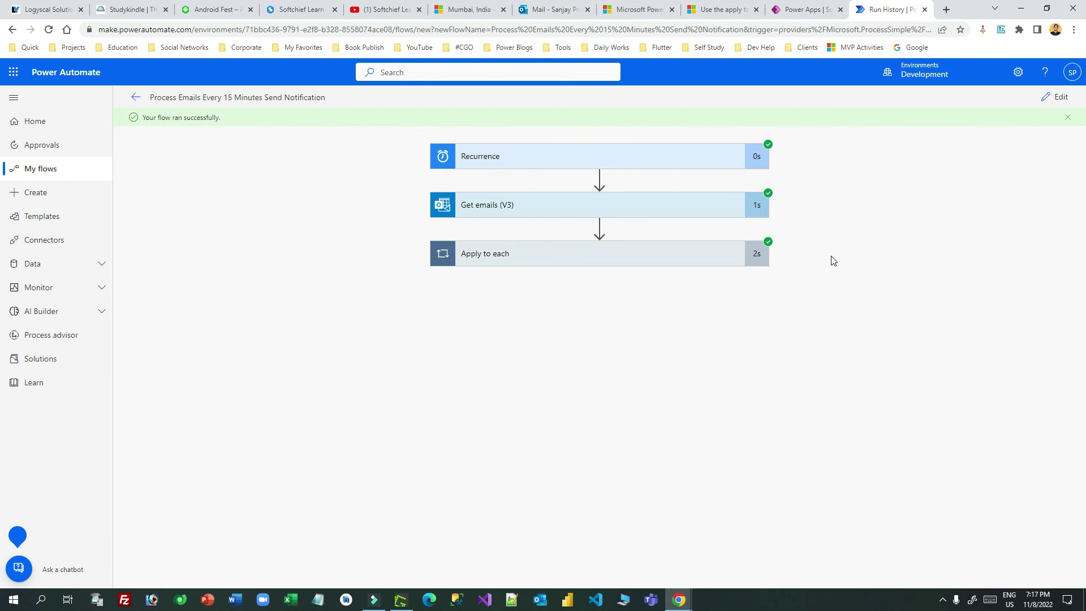
# Step: Expand the Get emails (V3) run step and scroll its output JSON to the test email
pyautogui.click(670, 211)
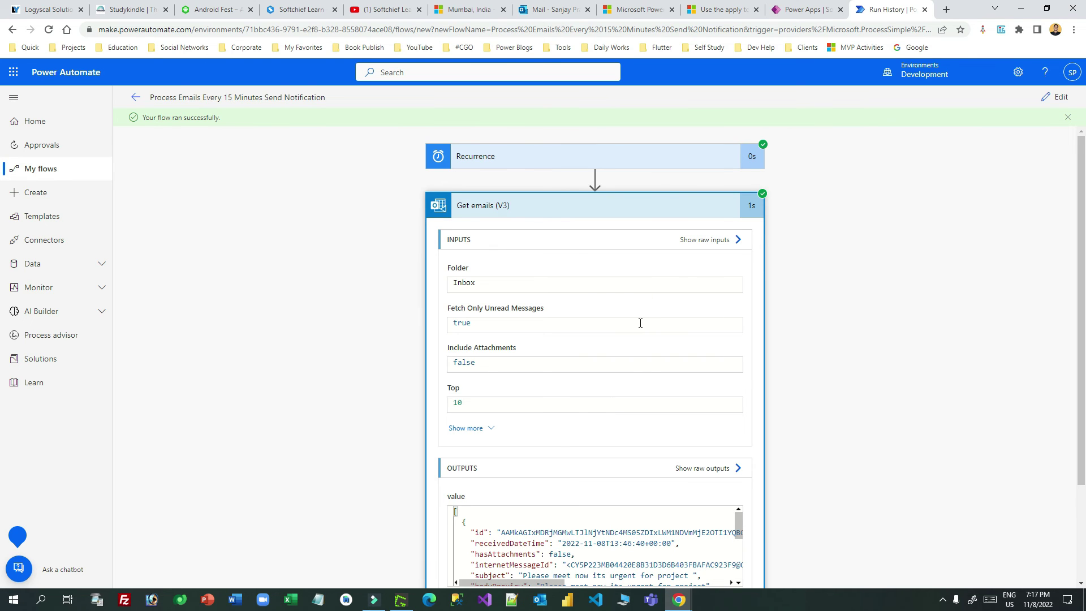
pyautogui.scroll(-2, 783, 259)
pyautogui.moveTo(738, 403); pyautogui.dragTo(706, 399)
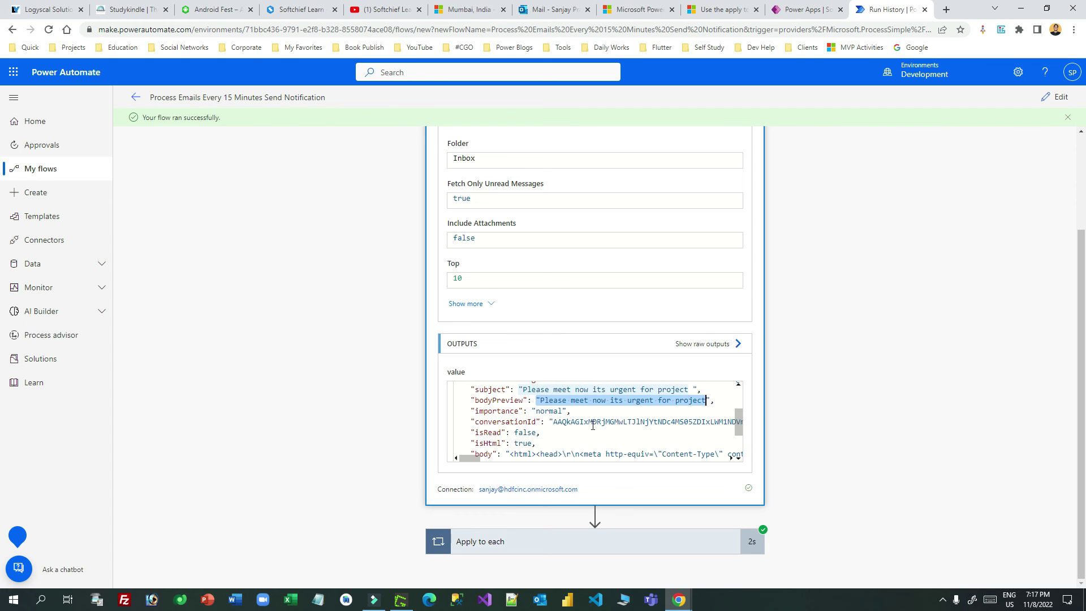
pyautogui.scroll(-3, 733, 416)
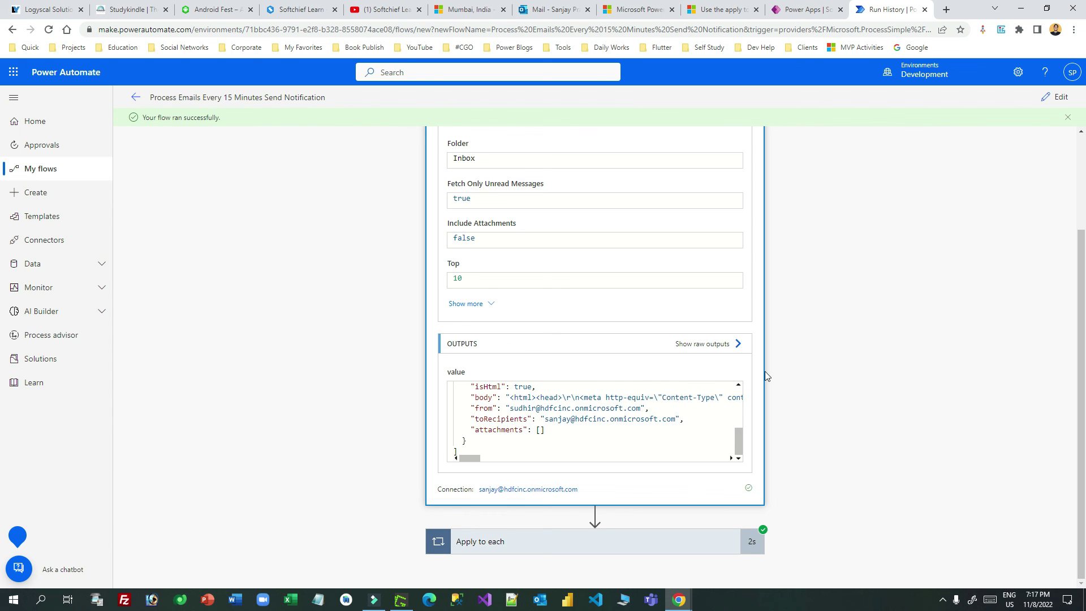
# Step: Expand Apply to each to show its succeeded Condition, then hide the mail window again
pyautogui.click(685, 540)
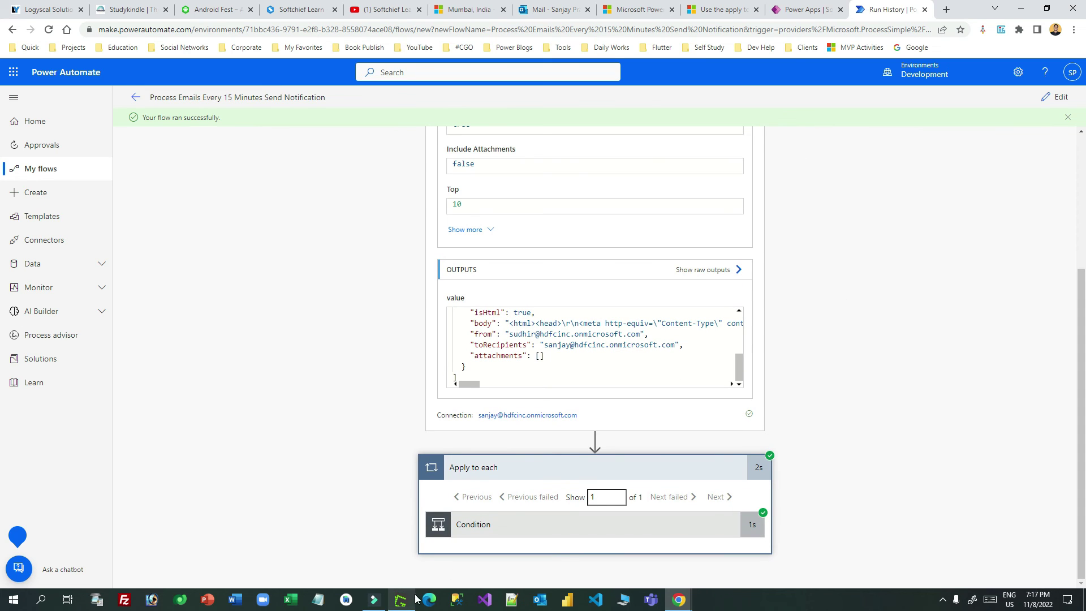
pyautogui.moveTo(679, 600)
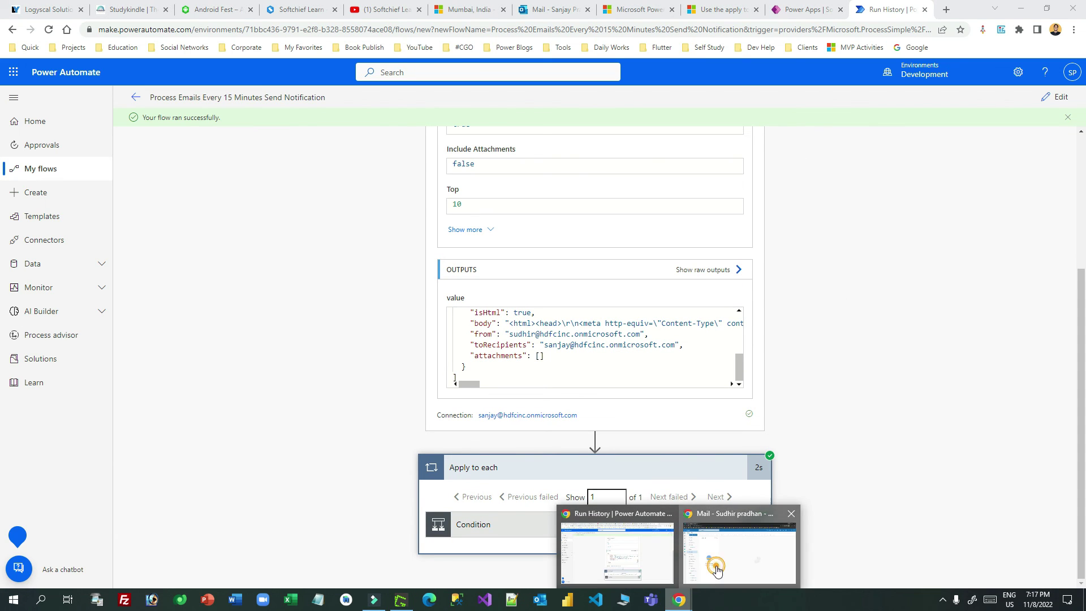
pyautogui.click(716, 569)
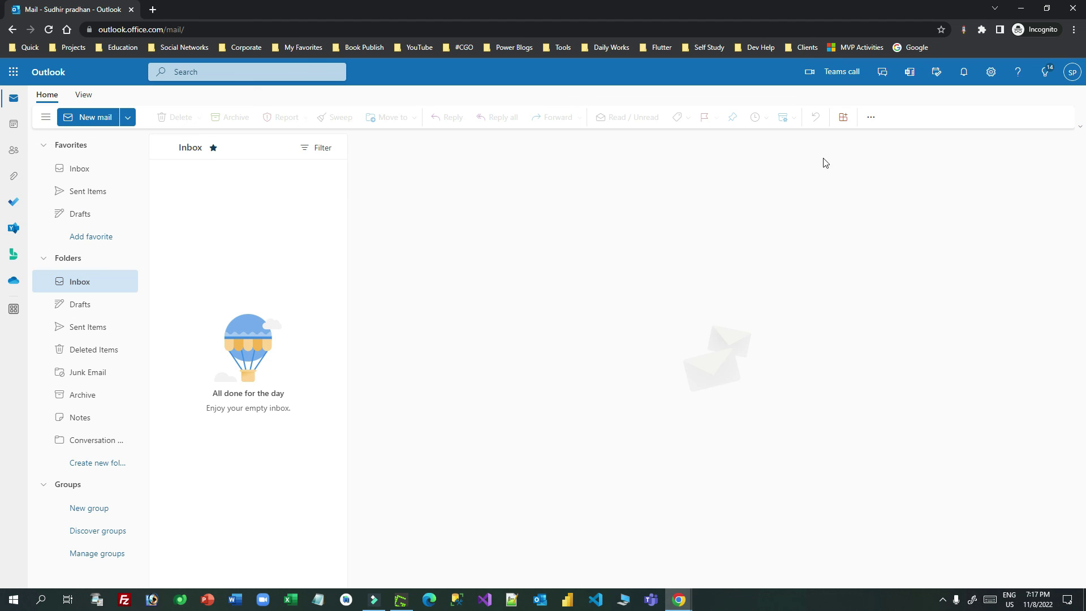
pyautogui.click(1021, 9)
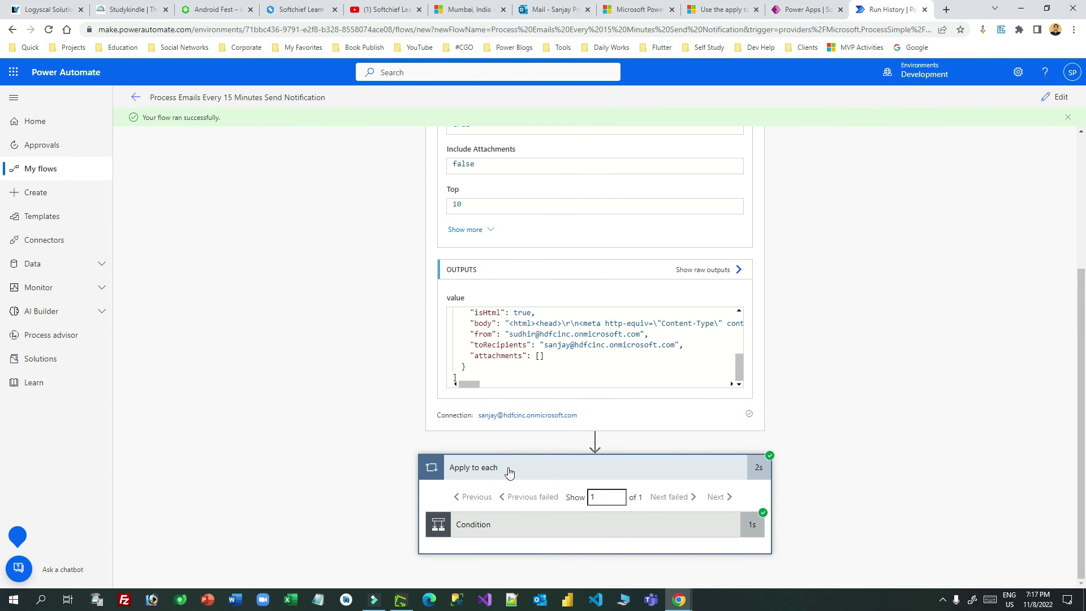
# Step: Expand the first Condition and Condition 2 in the run history to see their results
pyautogui.click(629, 526)
pyautogui.scroll(-2, 789, 272)
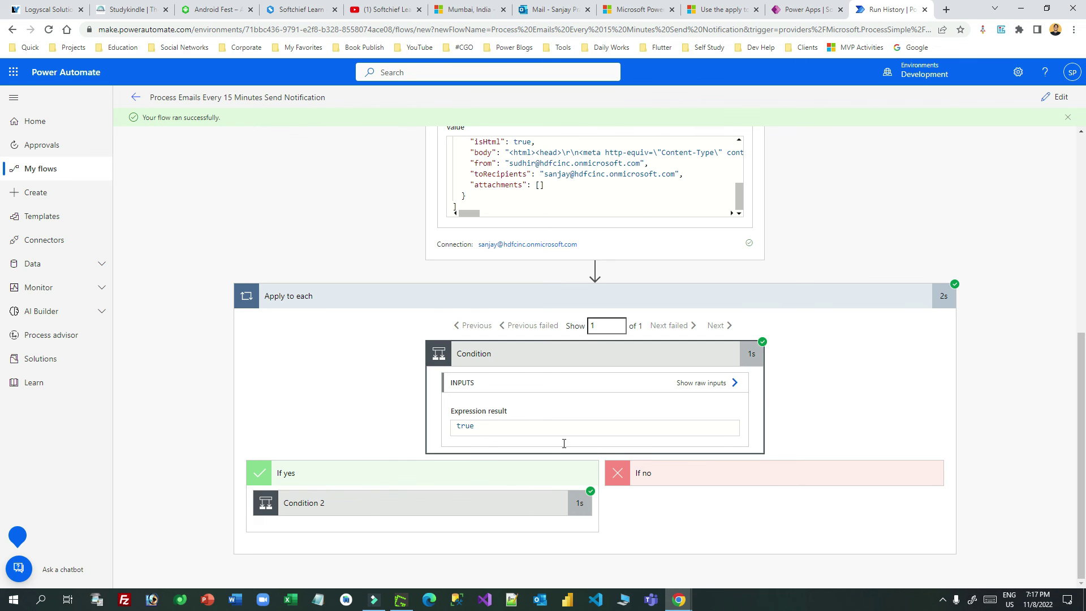
pyautogui.click(374, 507)
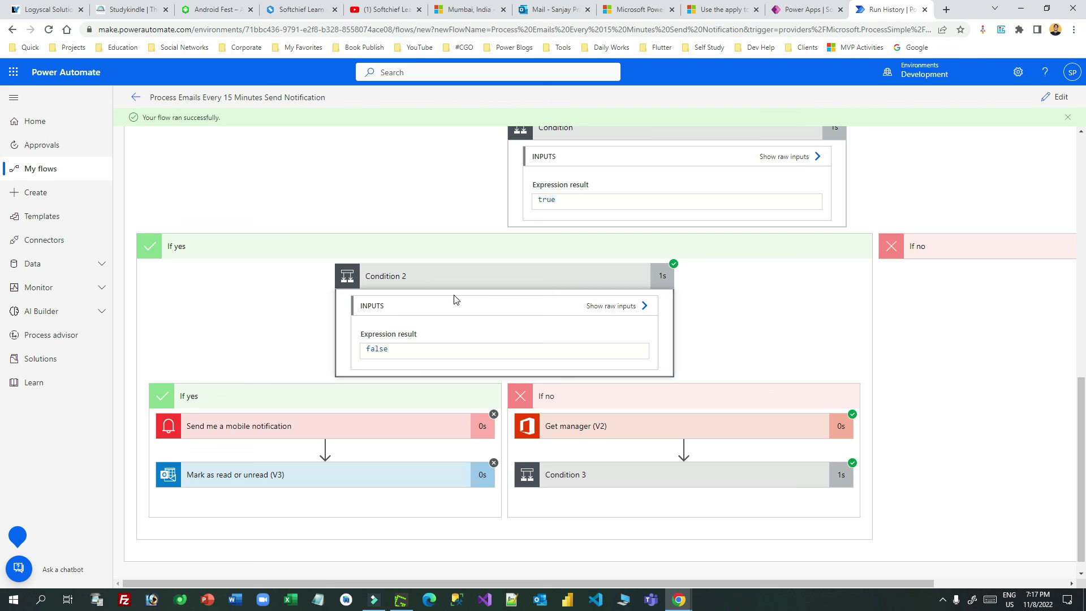
# Step: Expand Get manager (V2) and Condition 3, highlighting Condition 3's true result
pyautogui.click(704, 429)
pyautogui.scroll(-4, 703, 426)
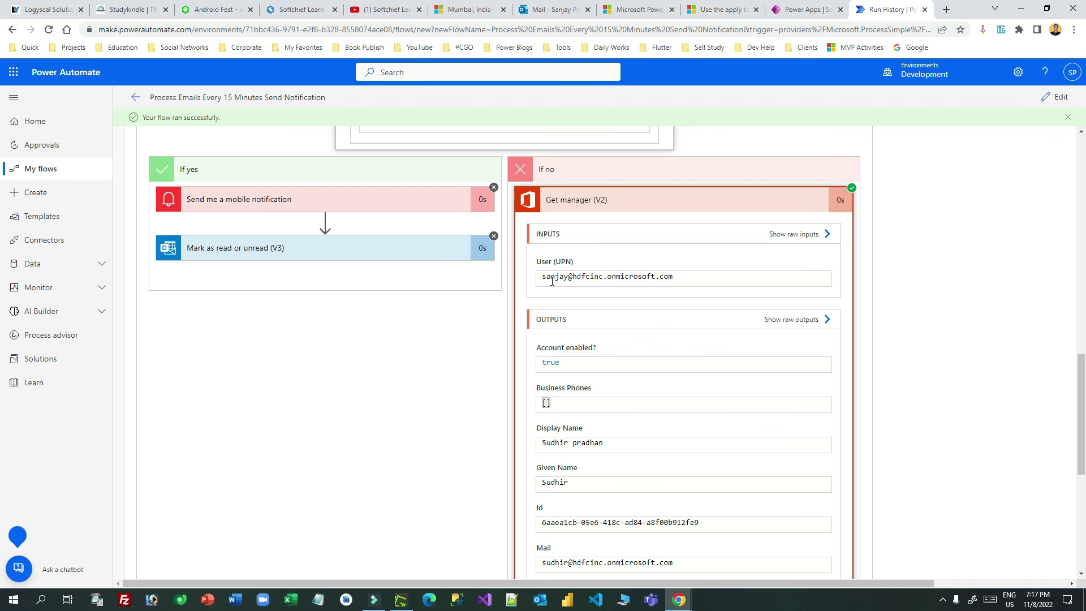
pyautogui.scroll(-2, 657, 274)
pyautogui.moveTo(676, 451); pyautogui.dragTo(541, 451)
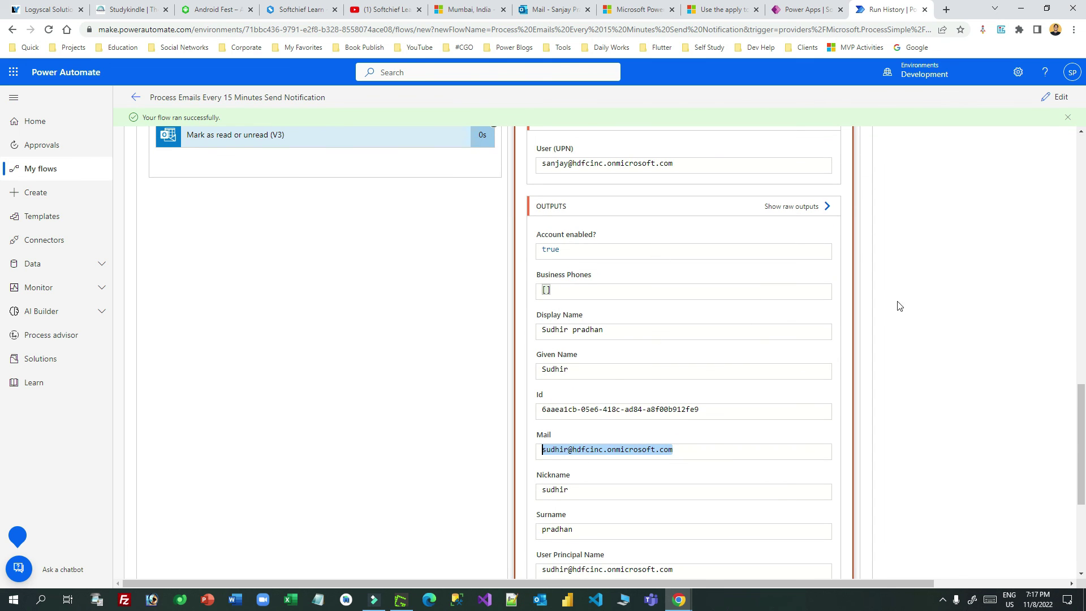
pyautogui.scroll(-4, 899, 306)
pyautogui.click(724, 453)
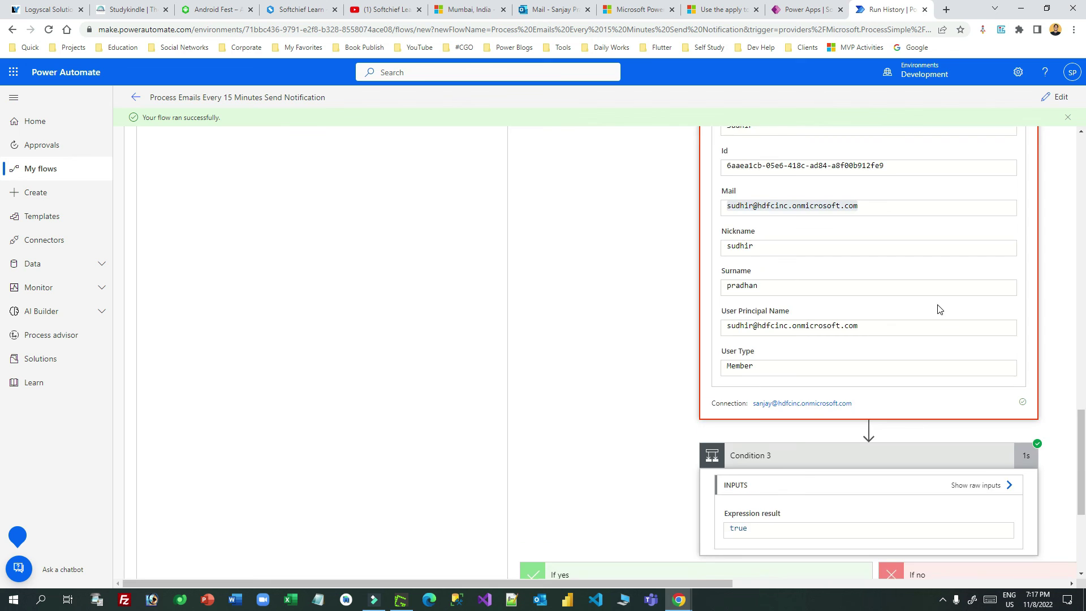
pyautogui.scroll(-4, 938, 309)
pyautogui.doubleClick(755, 295)
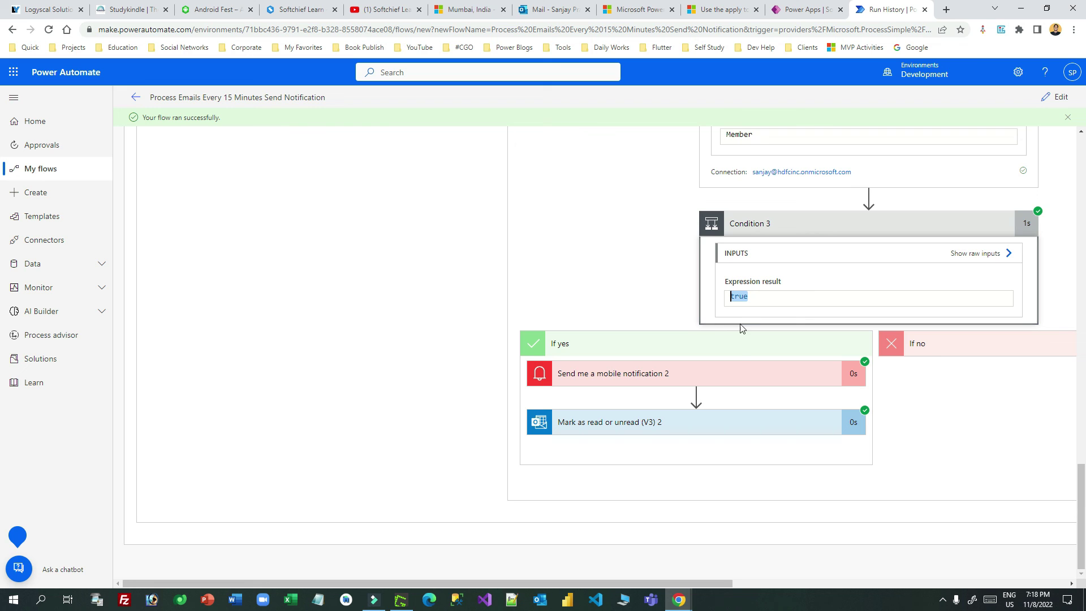
# Step: Re-highlight Condition 3's true result and expand the boss mobile notification's inputs and outputs
pyautogui.click(753, 296)
pyautogui.doubleClick(791, 296)
pyautogui.click(714, 374)
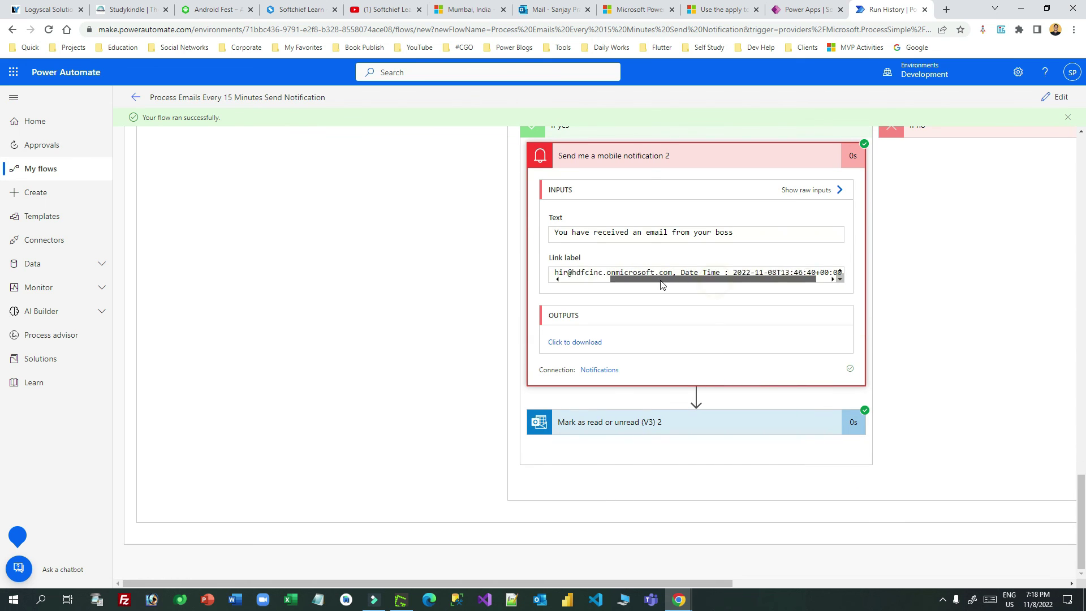
# Step: Check Mark as read or unread (V3) 2 is set to true, then bring up the Greenshot flowchart
pyautogui.click(706, 422)
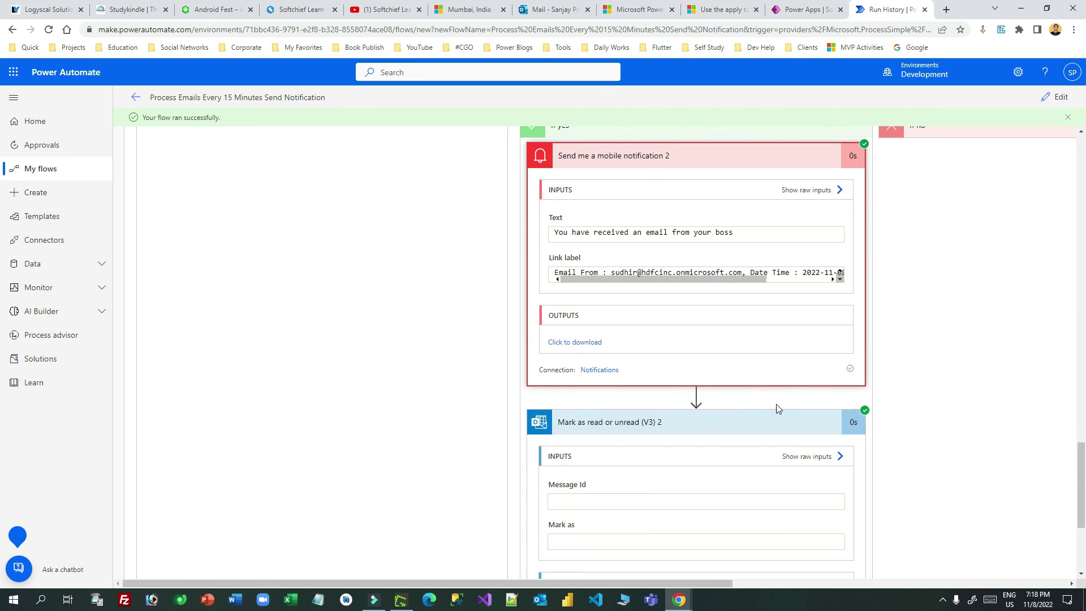
pyautogui.click(638, 394)
pyautogui.click(642, 390)
pyautogui.click(695, 306)
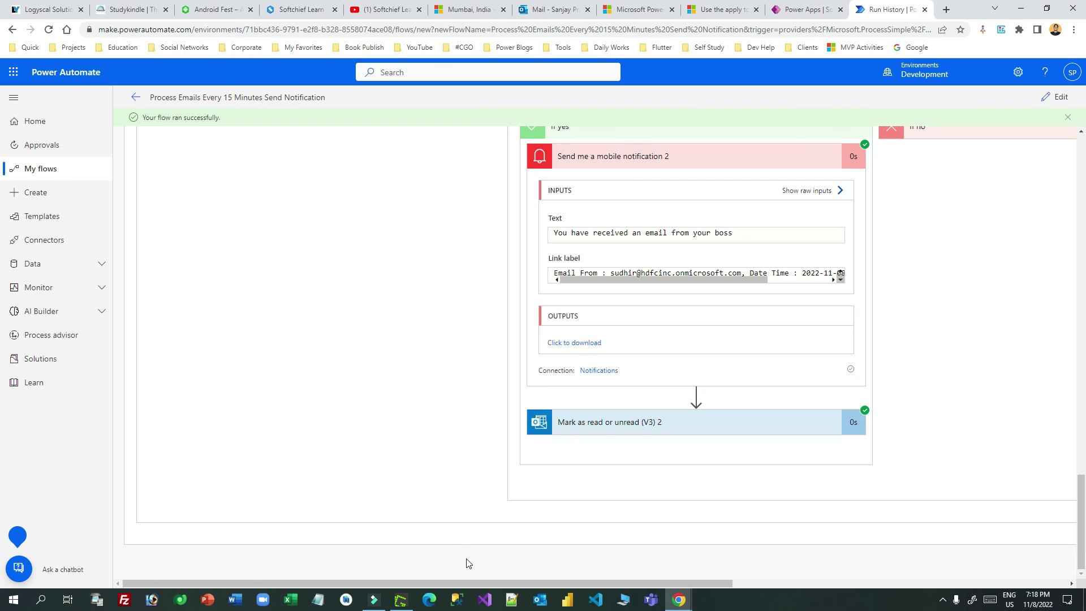
pyautogui.click(400, 600)
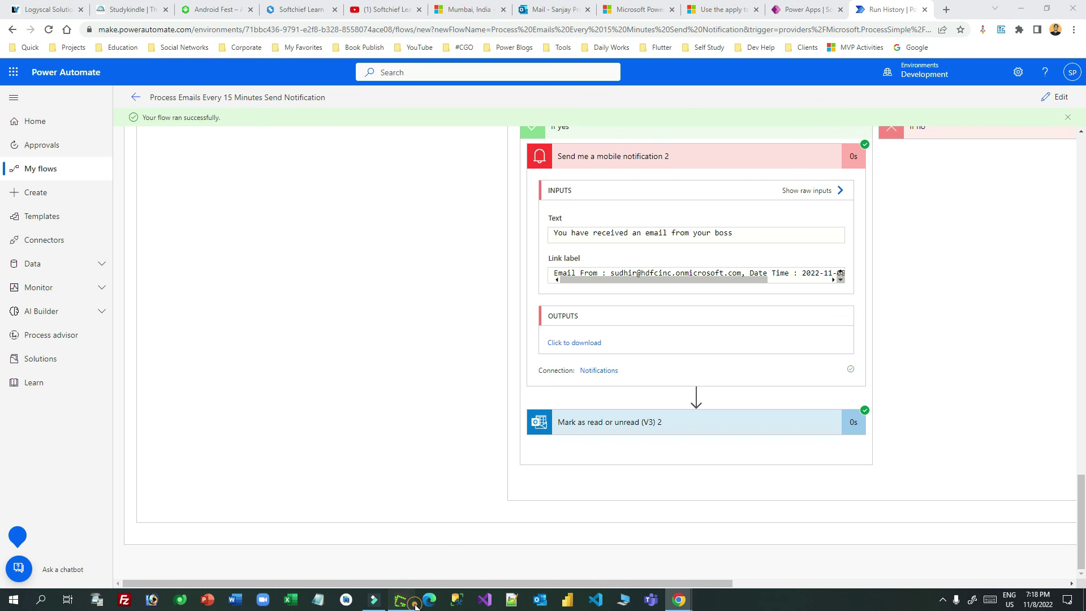